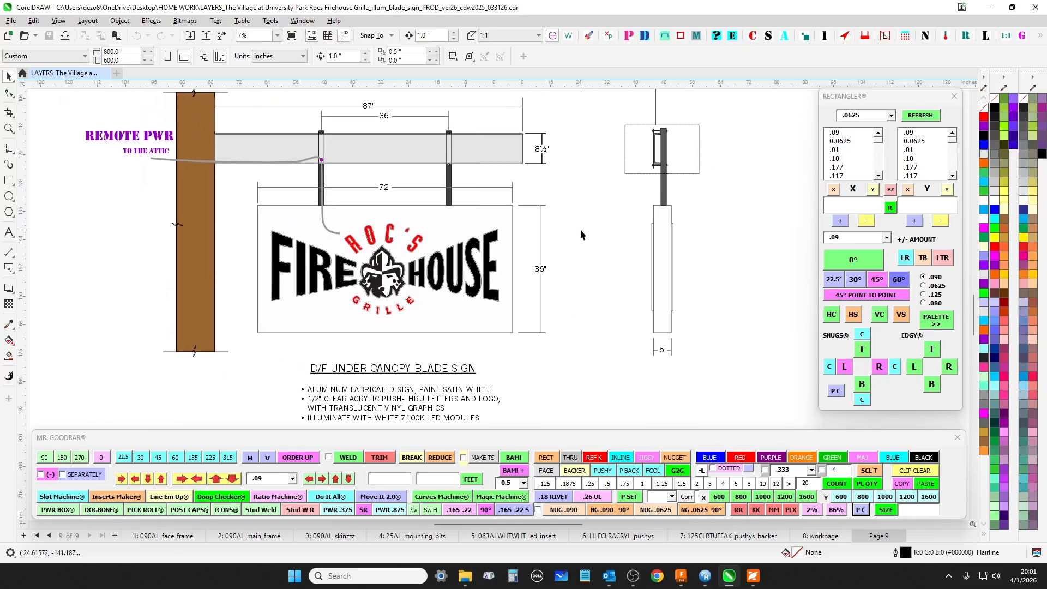
# Step: Examine the blade sign's front elevation, side view and beam mounting detail on Page 9, selecting the sign rectangle and the clamp detail
pyautogui.scroll(3, 524, 191)
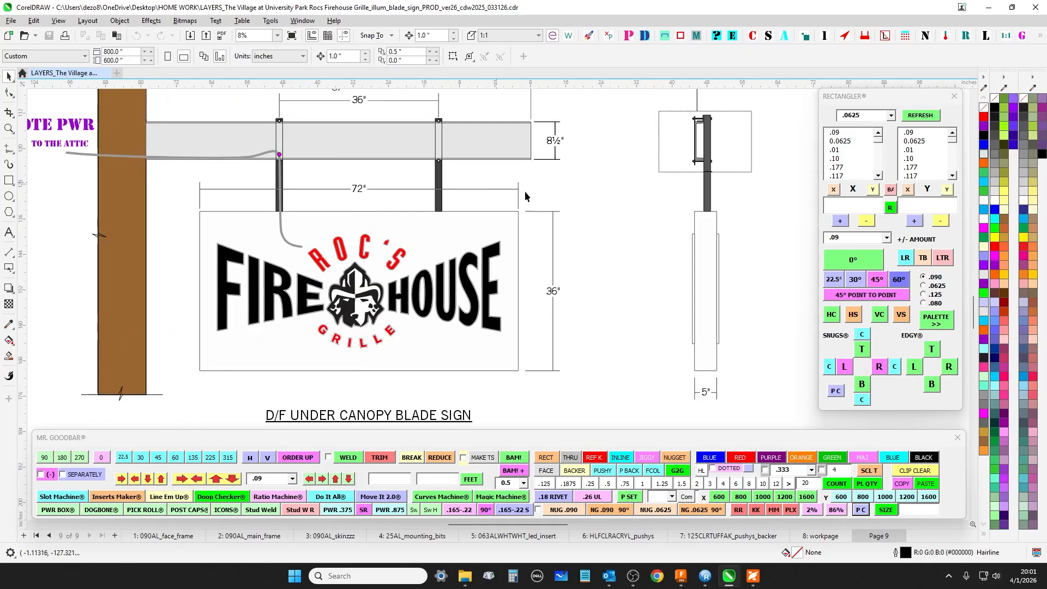
pyautogui.scroll(-1, 600, 211)
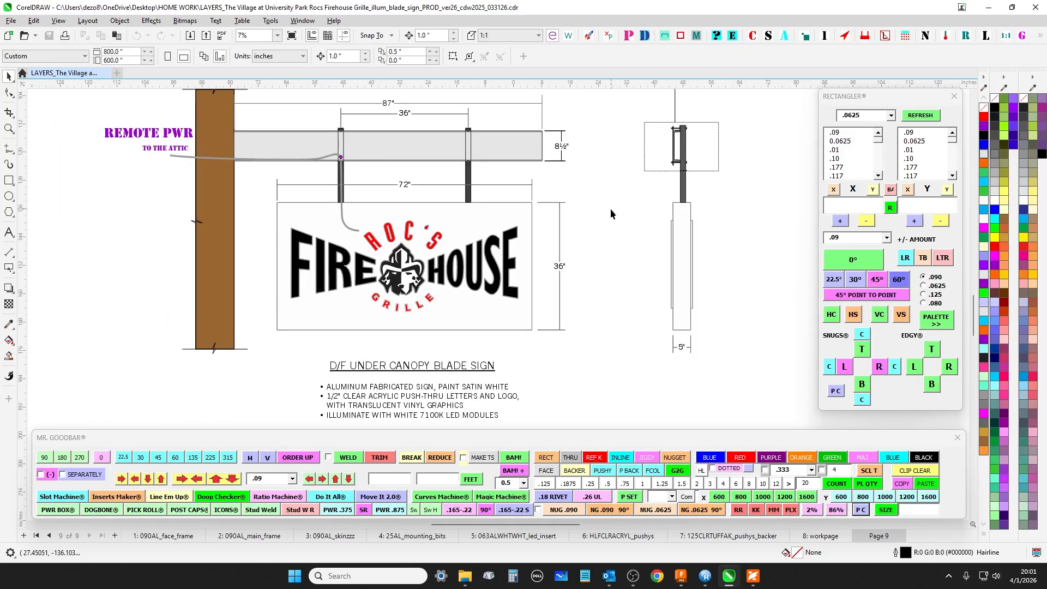
pyautogui.click(518, 213)
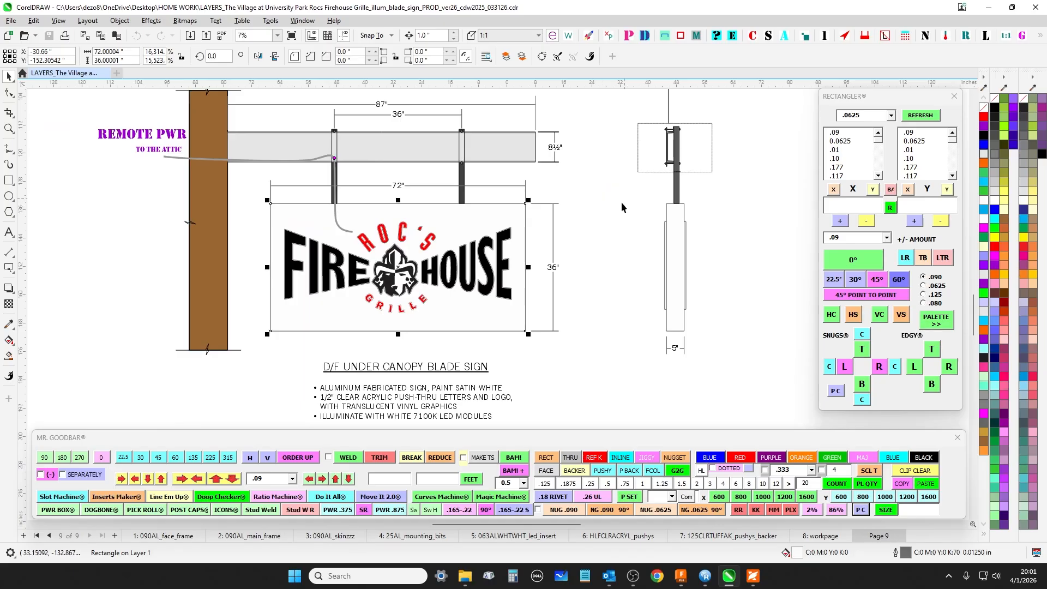
pyautogui.moveTo(621, 202); pyautogui.dragTo(612, 209)
pyautogui.scroll(2, 548, 235)
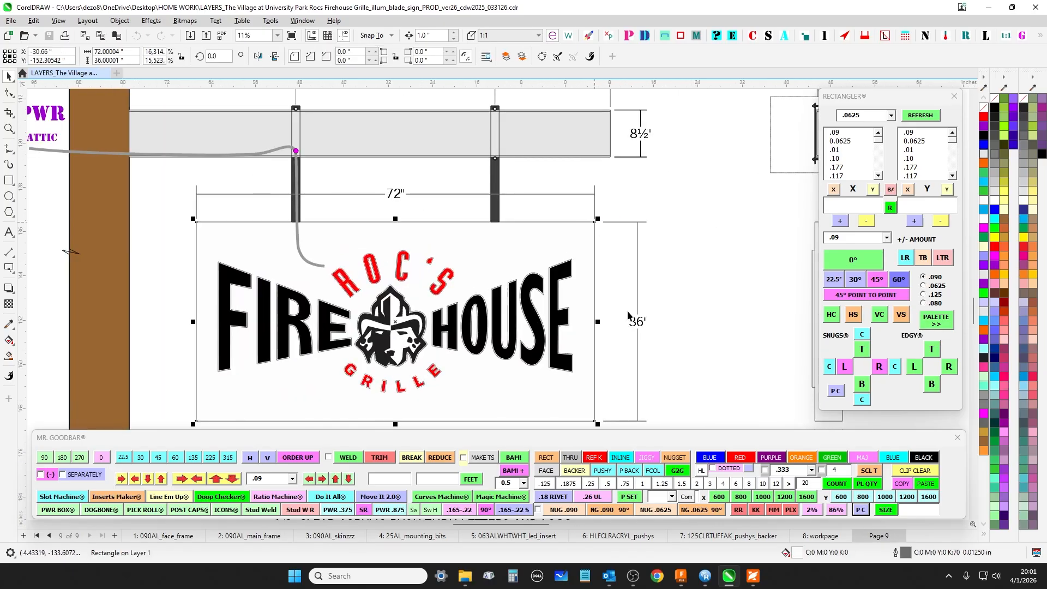
pyautogui.scroll(-3, 732, 222)
pyautogui.moveTo(679, 234); pyautogui.dragTo(554, 224)
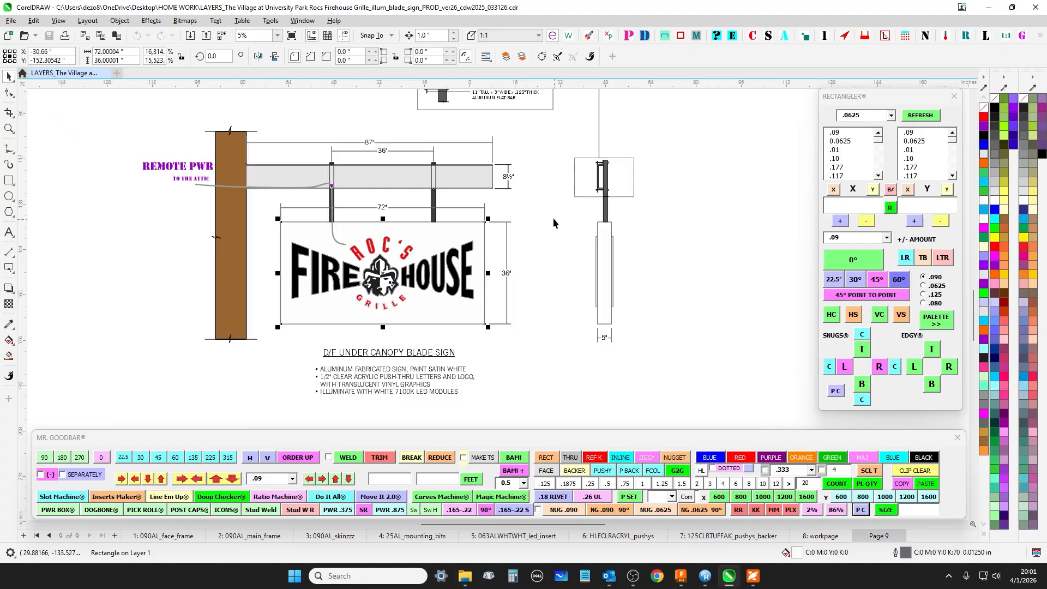
pyautogui.scroll(2, 553, 217)
pyautogui.moveTo(610, 247); pyautogui.dragTo(694, 277)
pyautogui.scroll(5, 698, 271)
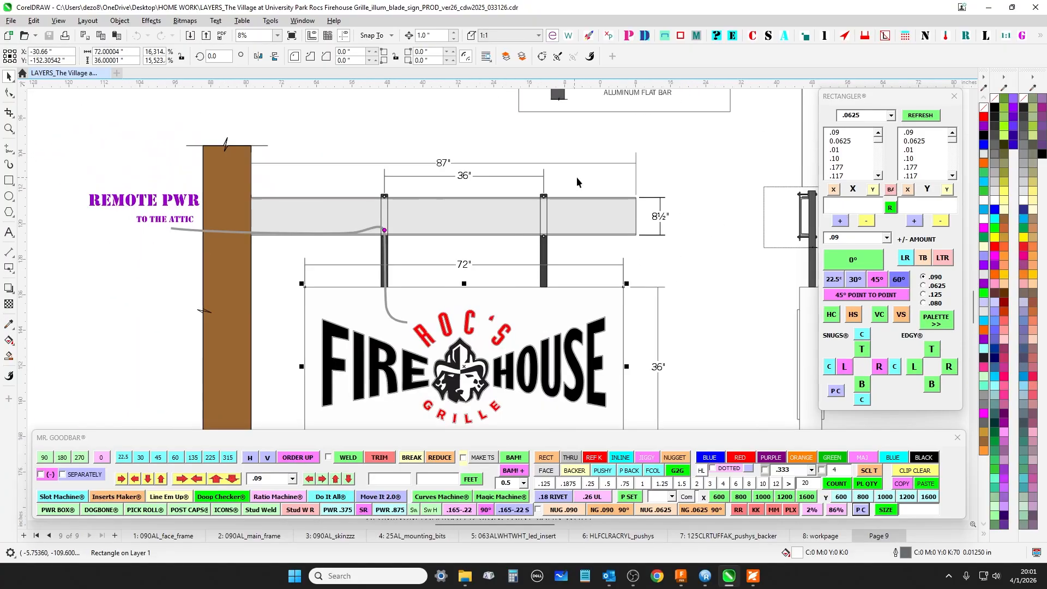
pyautogui.moveTo(374, 123); pyautogui.dragTo(510, 265)
pyautogui.scroll(-2, 371, 206)
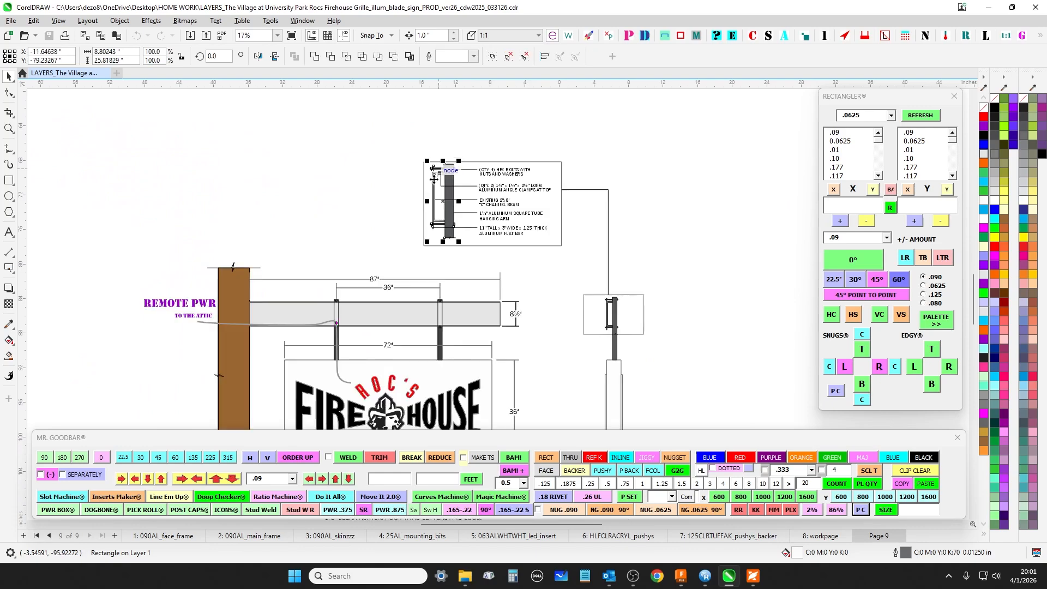
# Step: Switch to the Rocs Firehouse Under Canopy Sign PDF, inspect the site photo of the hanging sign up close, and return to CorelDRAW
pyautogui.click(753, 577)
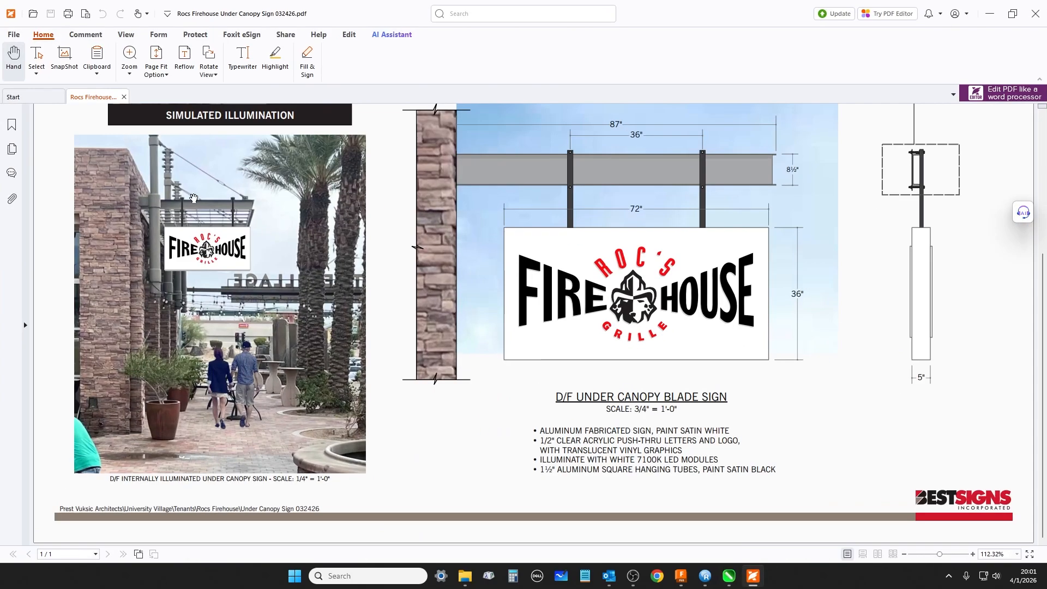
pyautogui.scroll(1, 196, 209)
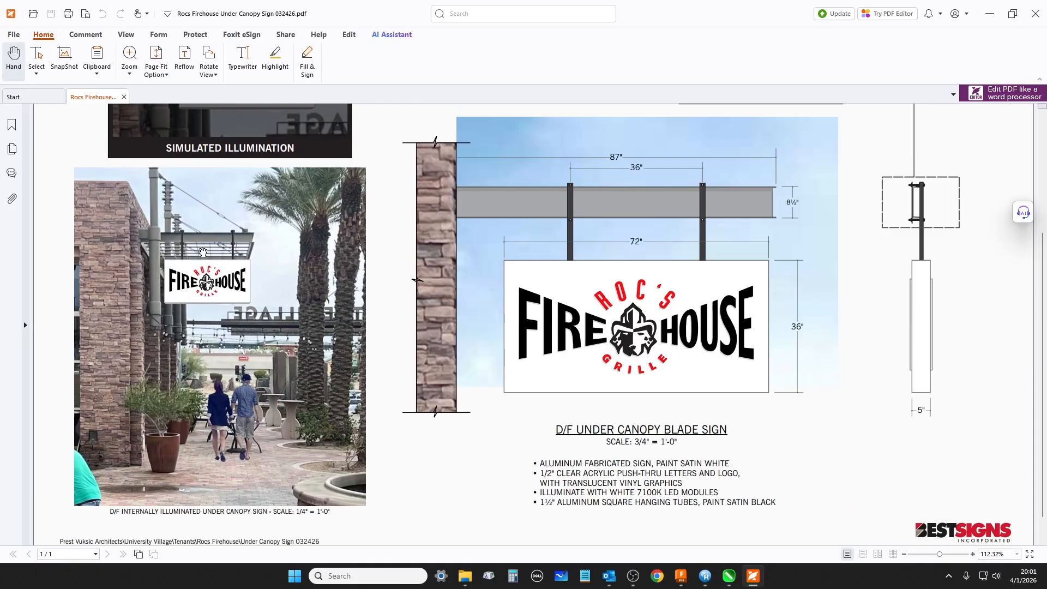
pyautogui.scroll(8, 202, 252)
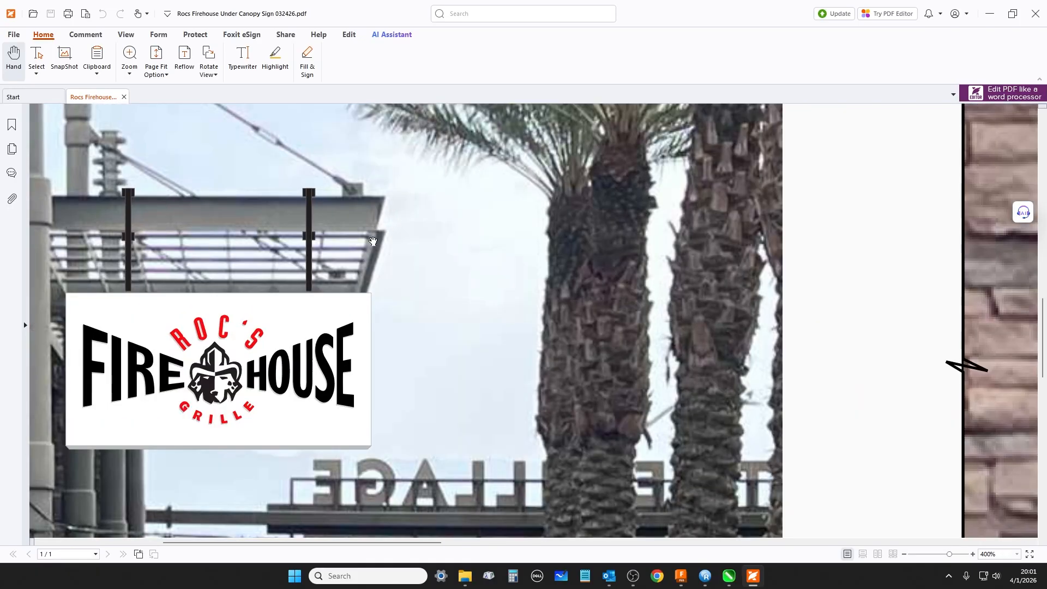
pyautogui.moveTo(270, 219); pyautogui.dragTo(572, 231)
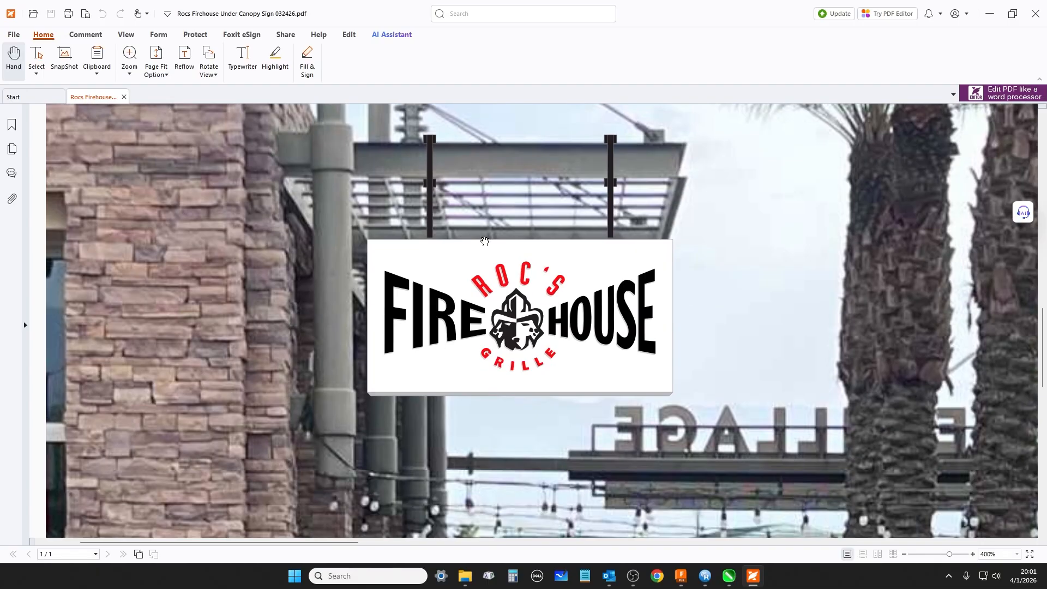
pyautogui.scroll(-3, 504, 239)
pyautogui.hscroll(3, 504, 239)
pyautogui.click(1032, 22)
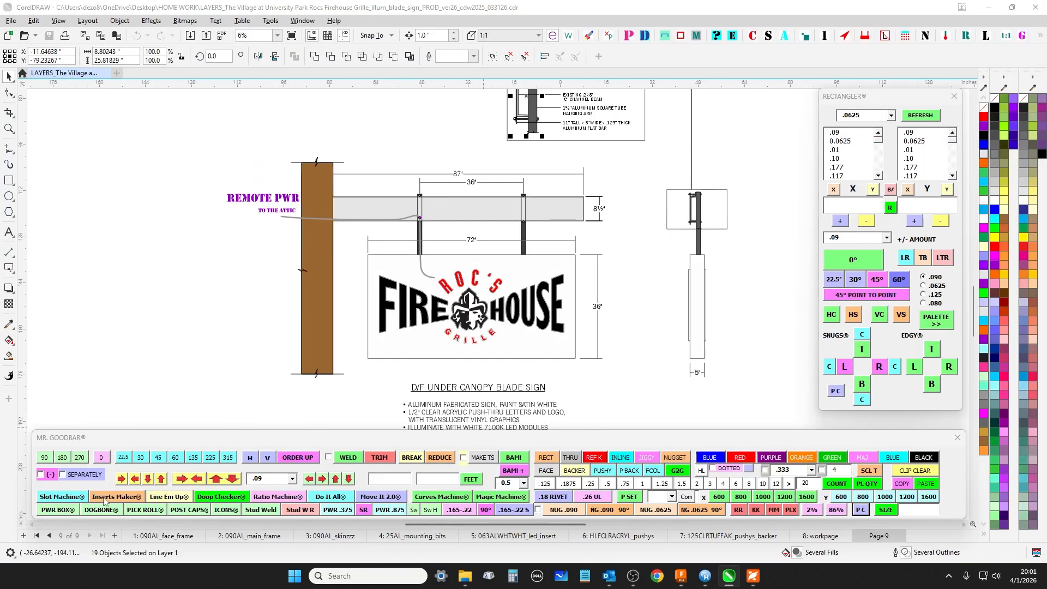
# Step: Review the 090AL_face_frame and 090AL_main_frame pages, selecting the corner bracket and all the main frame parts
pyautogui.click(134, 534)
pyautogui.moveTo(403, 245); pyautogui.dragTo(402, 256)
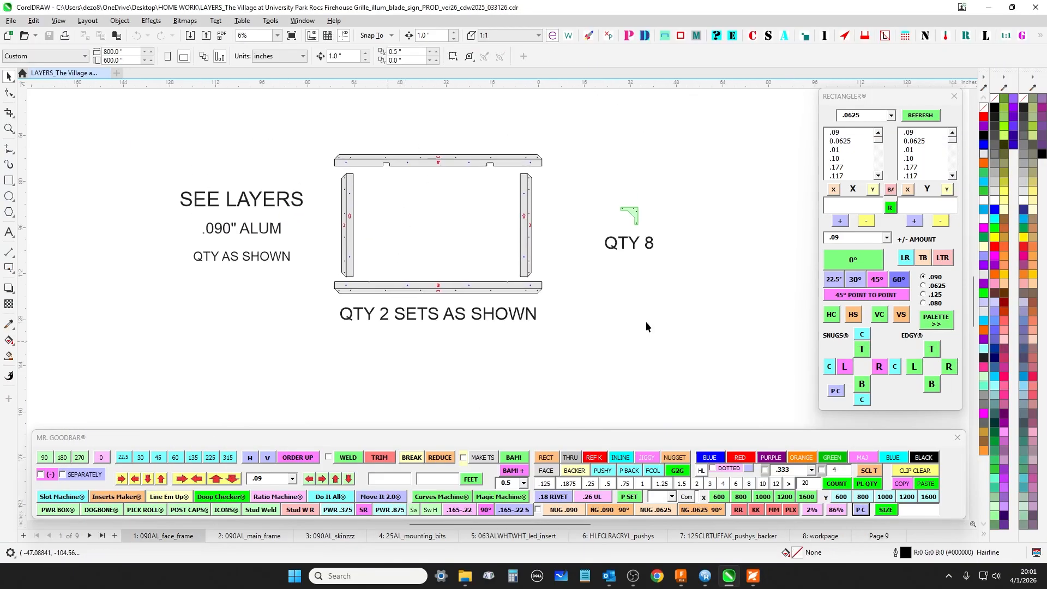
pyautogui.moveTo(590, 183); pyautogui.dragTo(696, 386)
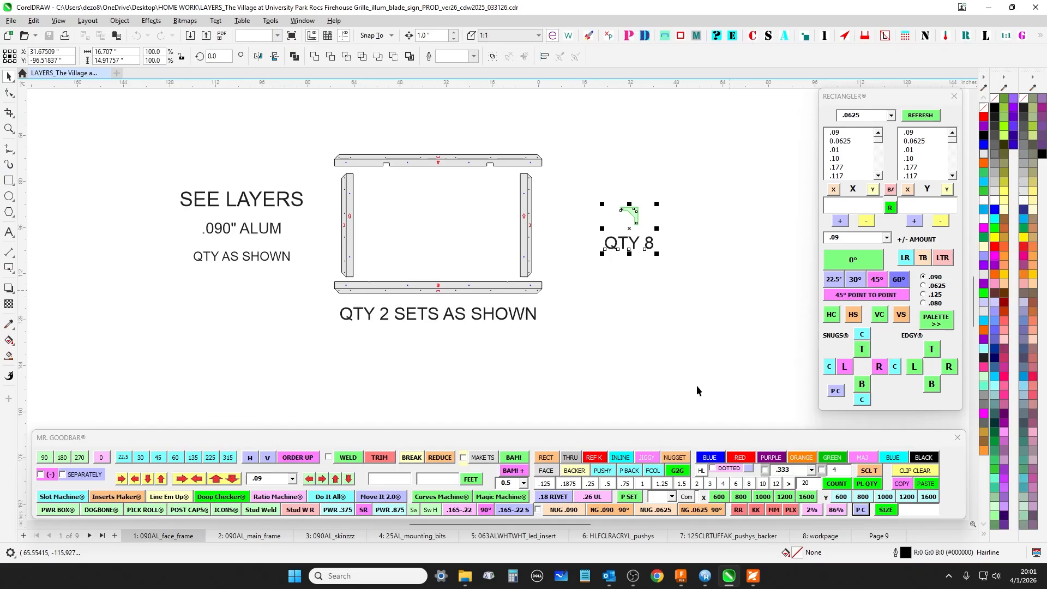
pyautogui.click(240, 537)
pyautogui.moveTo(175, 153); pyautogui.dragTo(781, 362)
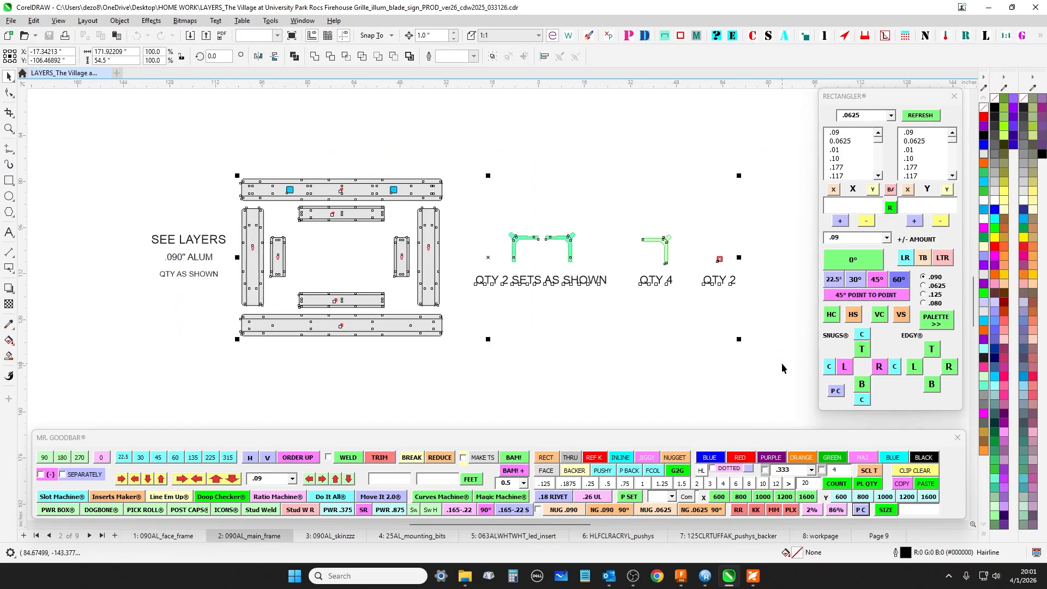
# Step: Review the 090AL_skinzzz and 25AL_mounting_bits pages, selecting the mounting parts and the small vertical plate
pyautogui.click(330, 536)
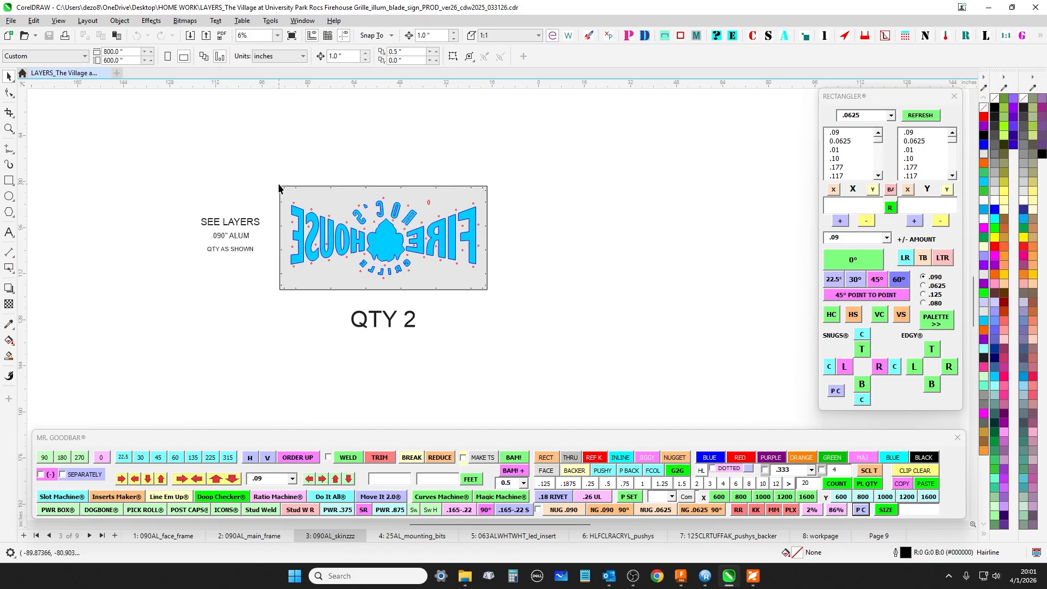
pyautogui.click(424, 535)
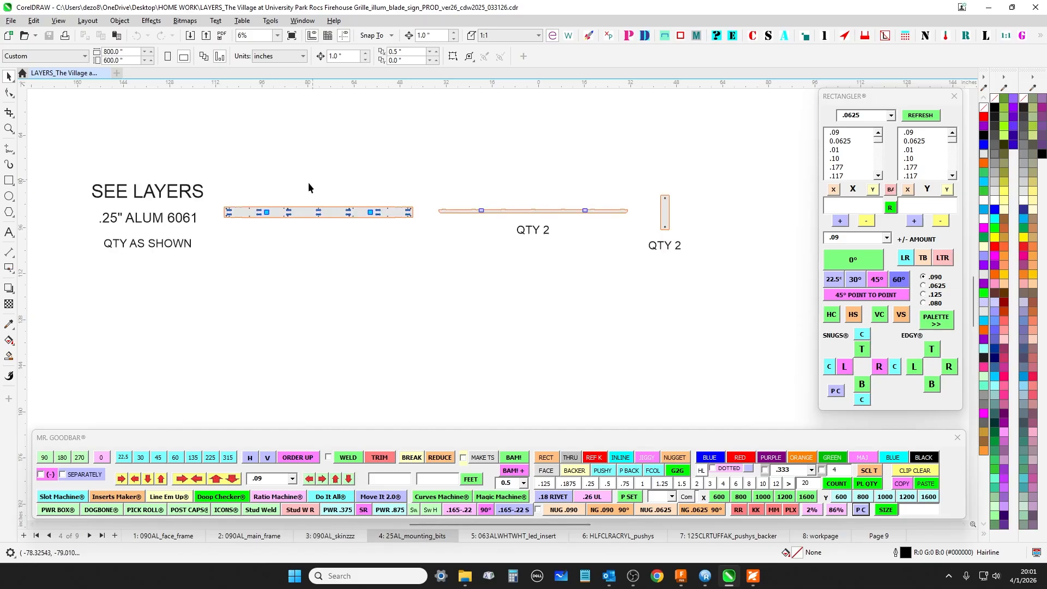
pyautogui.moveTo(757, 296); pyautogui.dragTo(754, 285)
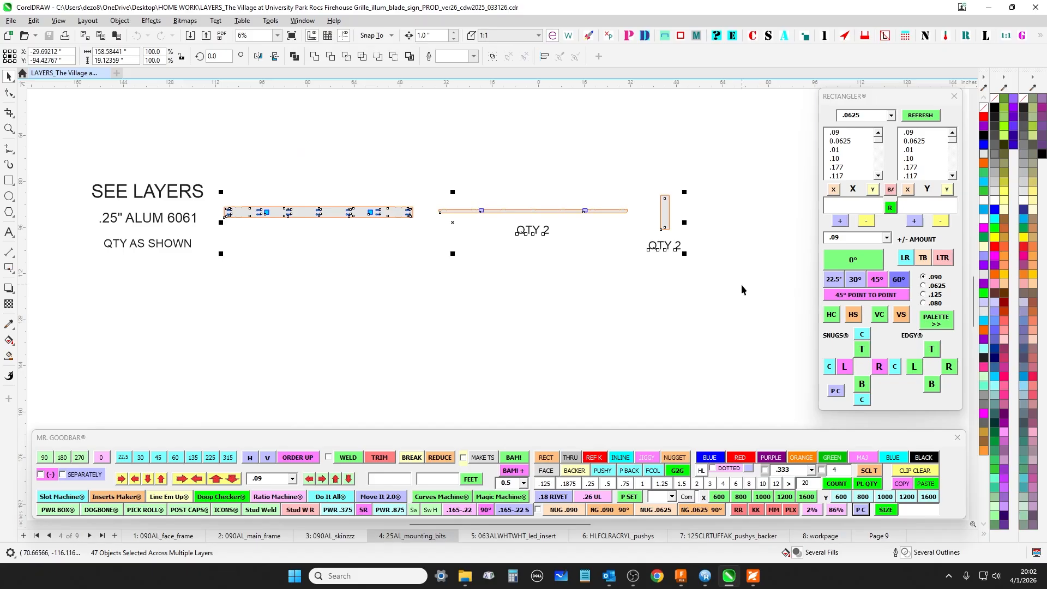
pyautogui.moveTo(644, 171); pyautogui.dragTo(718, 266)
pyautogui.scroll(2, 687, 217)
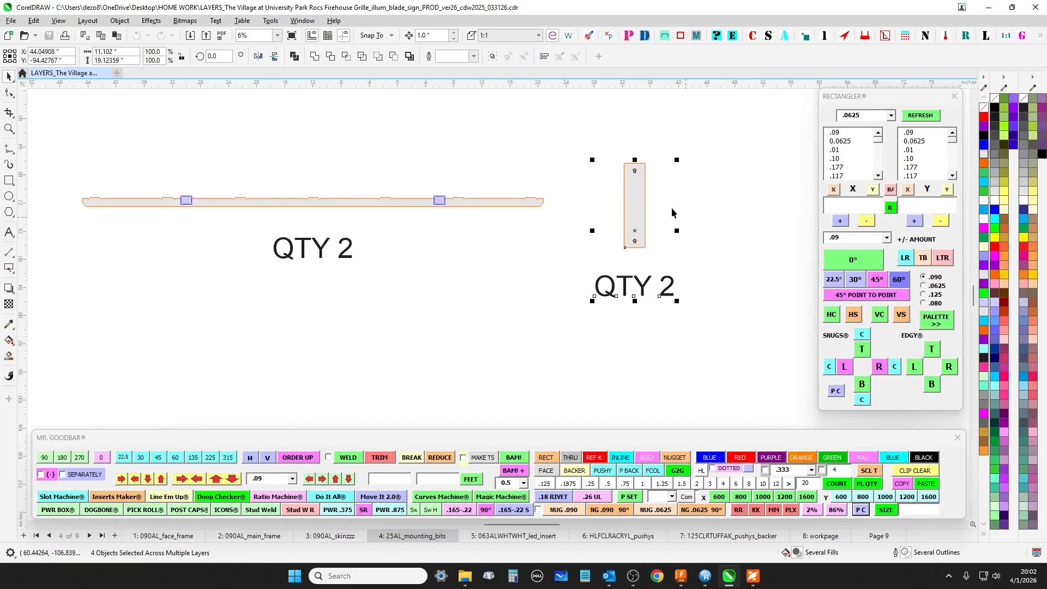
pyautogui.moveTo(597, 137); pyautogui.dragTo(695, 290)
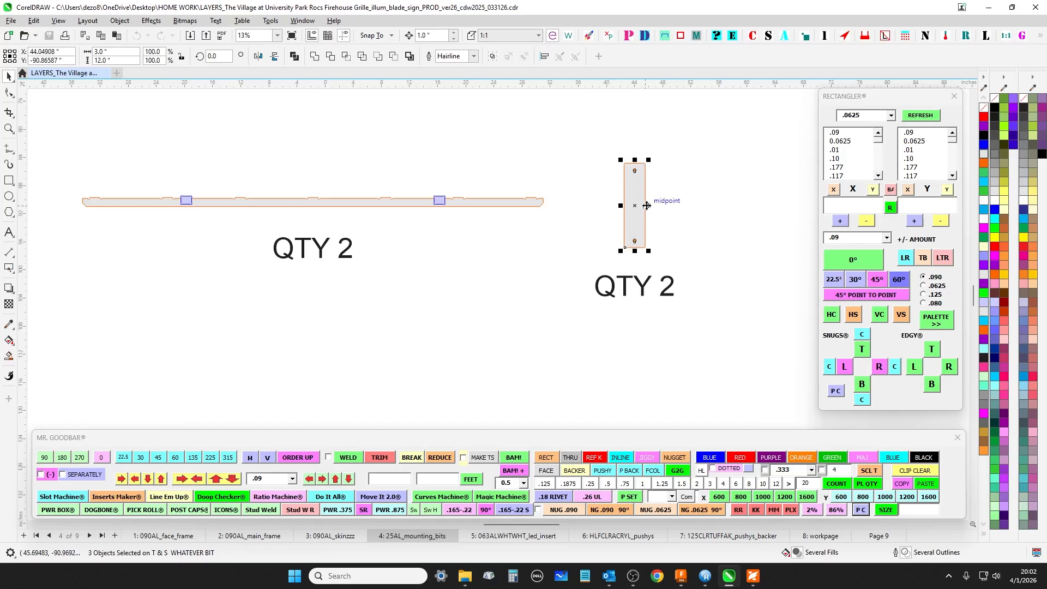
# Step: Review the LED insert, half-inch acrylic push-thru and Tuffak backer pages, selecting the insert panel and the push-thru letters
pyautogui.click(501, 537)
pyautogui.scroll(-2, 582, 244)
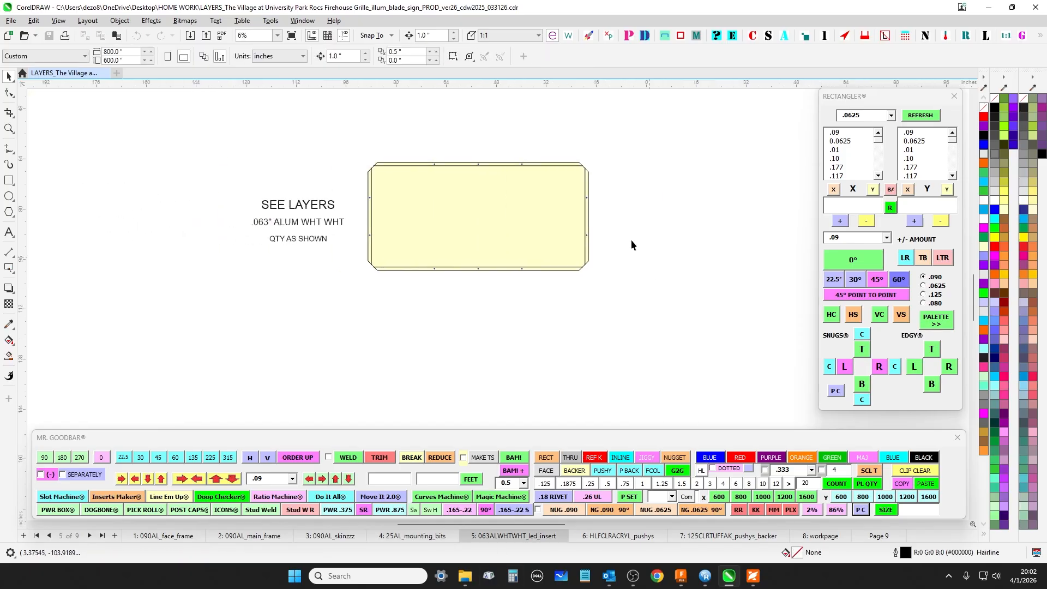
pyautogui.moveTo(366, 157); pyautogui.dragTo(678, 328)
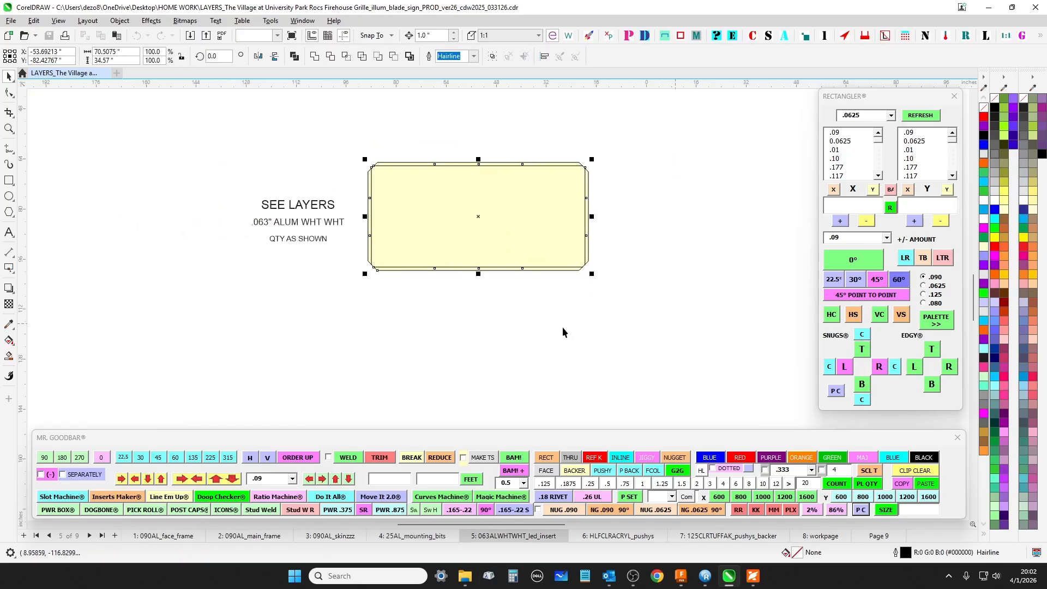
pyautogui.click(633, 537)
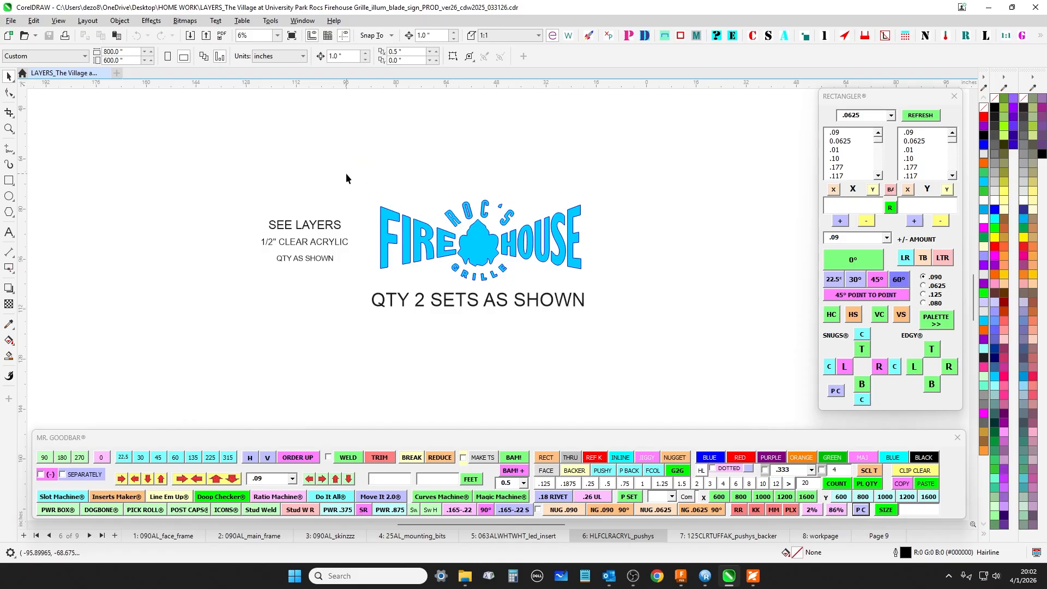
pyautogui.moveTo(716, 270); pyautogui.dragTo(734, 298)
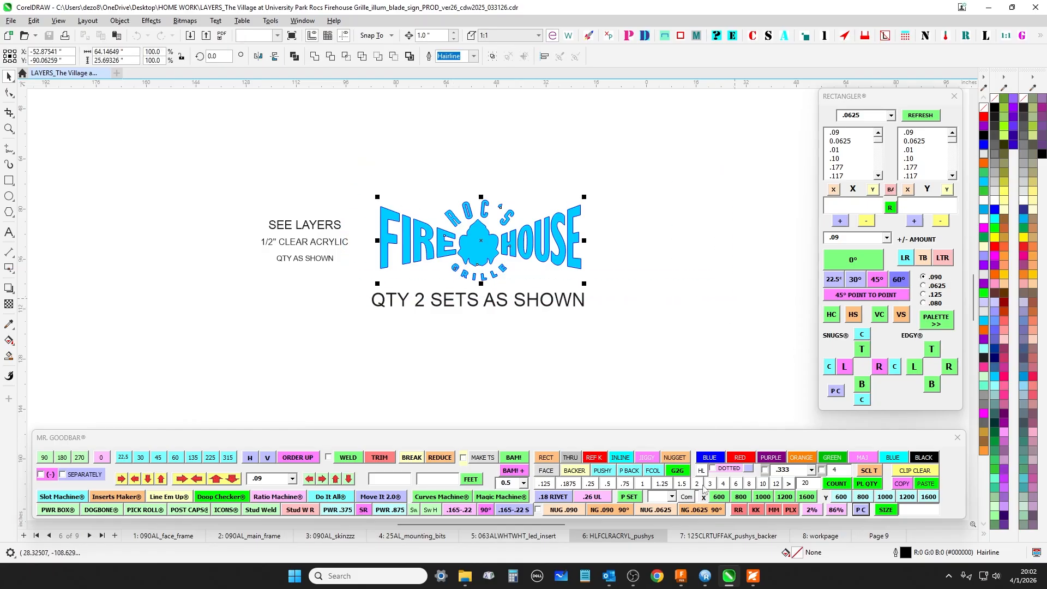
pyautogui.click(712, 537)
pyautogui.moveTo(647, 150); pyautogui.dragTo(505, 162)
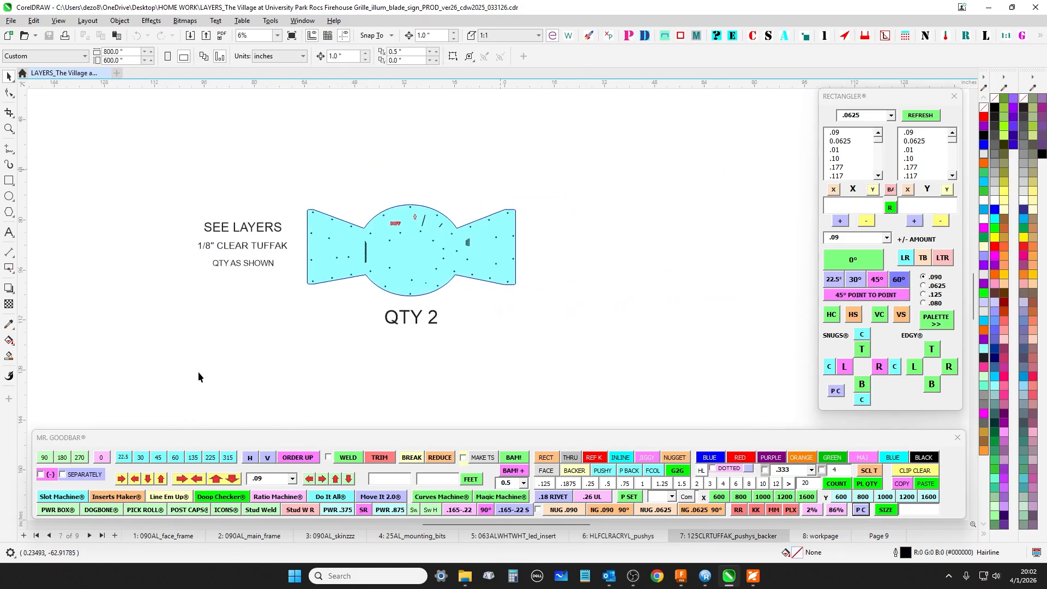
# Step: Examine the face frame assembly and mirrored sign skin on the workpage, selecting each of the two layouts
pyautogui.click(829, 539)
pyautogui.scroll(-4, 475, 194)
pyautogui.scroll(5, 443, 133)
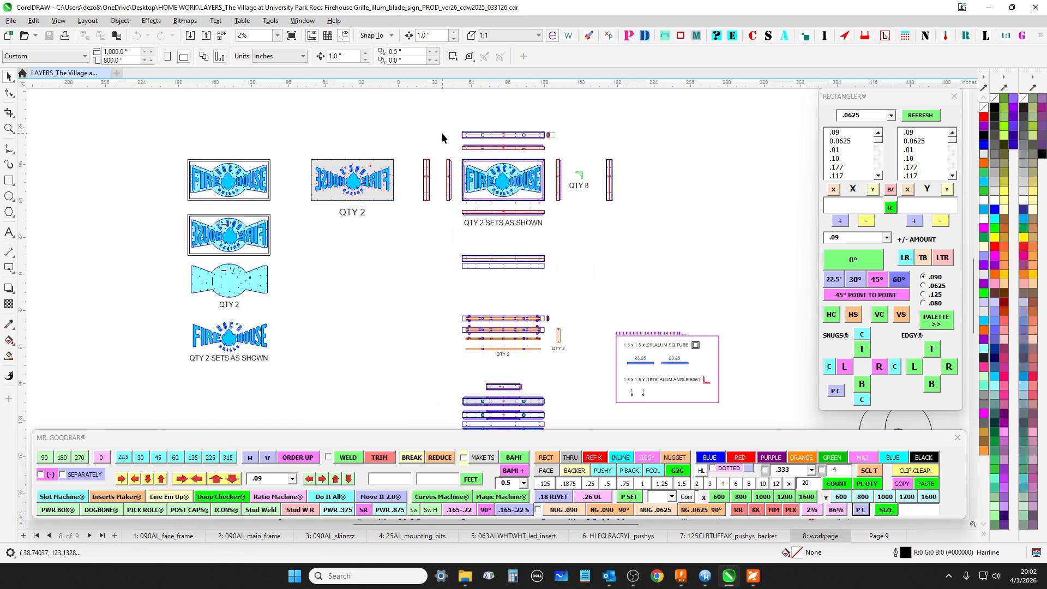
pyautogui.moveTo(440, 146); pyautogui.dragTo(362, 148)
pyautogui.scroll(5, 358, 146)
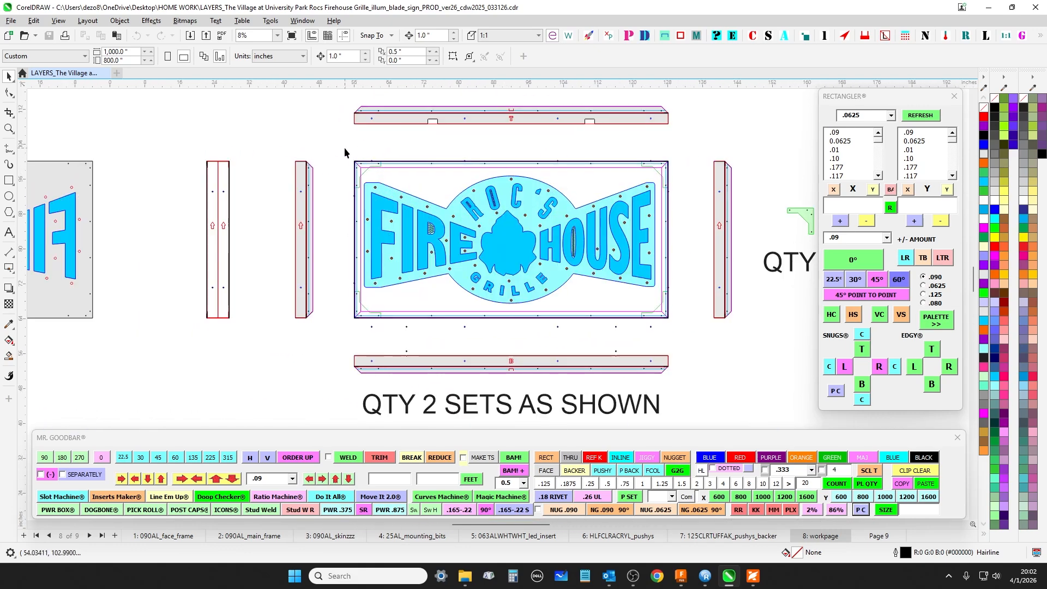
pyautogui.scroll(-2, 653, 158)
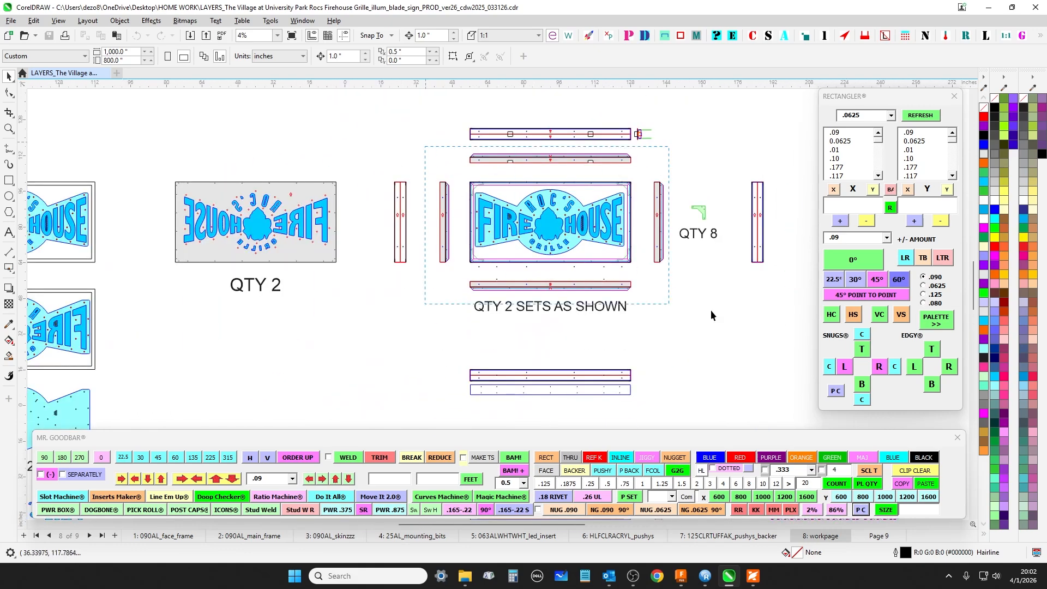
pyautogui.moveTo(702, 309); pyautogui.dragTo(703, 306)
pyautogui.hscroll(-2, 375, 120)
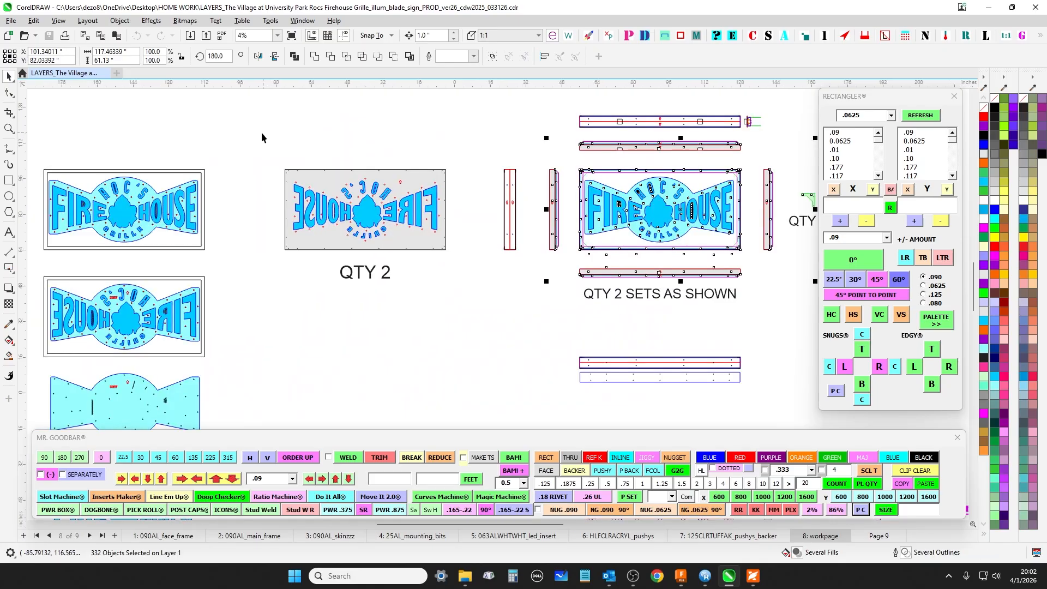
pyautogui.moveTo(262, 136); pyautogui.dragTo(548, 303)
pyautogui.moveTo(474, 337); pyautogui.dragTo(521, 290)
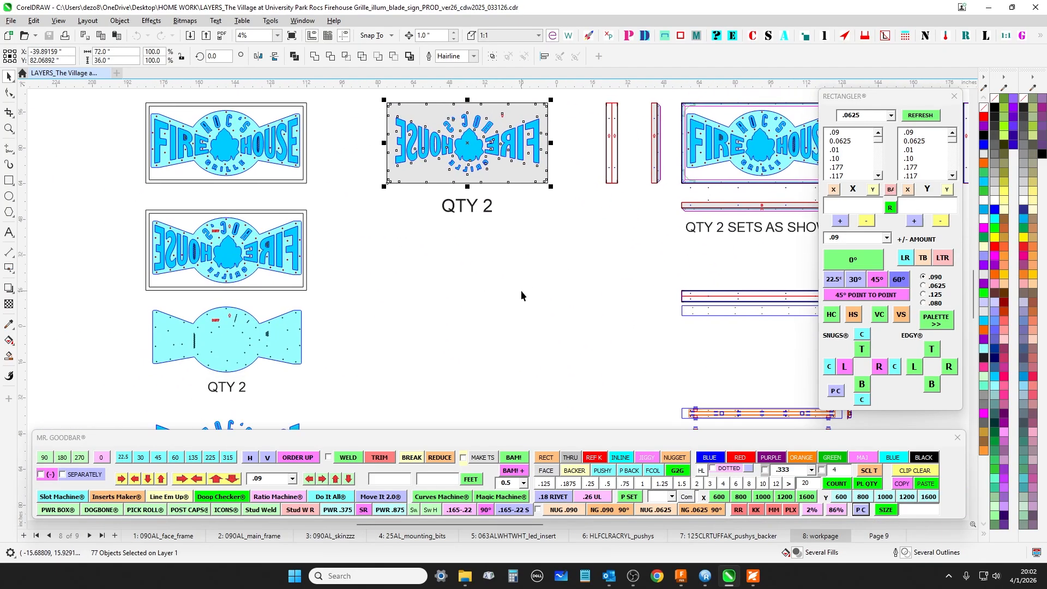
pyautogui.moveTo(806, 260); pyautogui.dragTo(486, 303)
pyautogui.scroll(2, 557, 138)
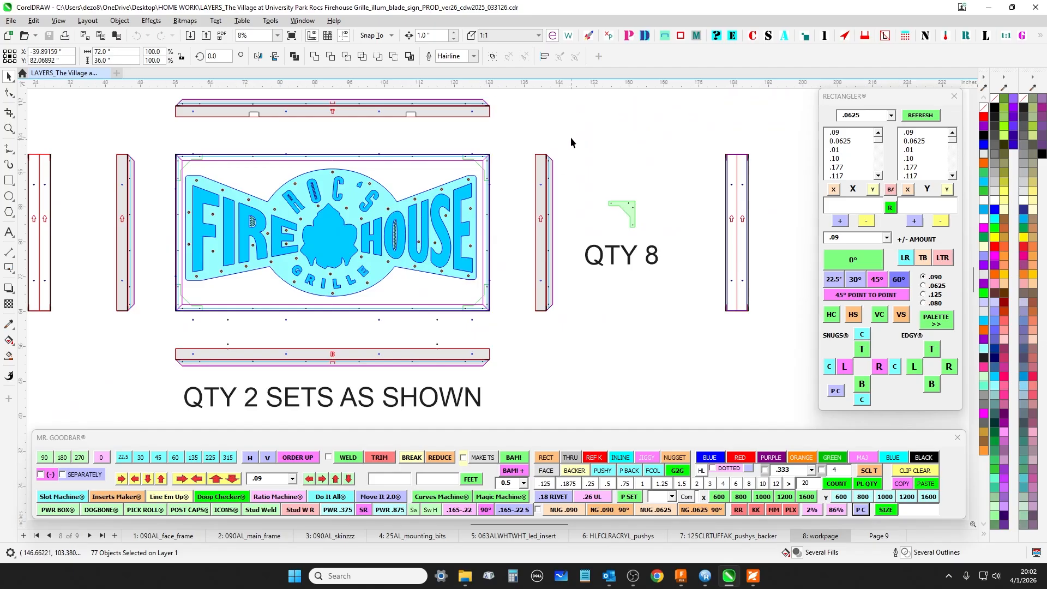
# Step: Examine the main frame assembly on the workpage, including its hanging tubes, corner brackets and the side view of the structural clamping
pyautogui.scroll(-2, 570, 137)
pyautogui.moveTo(614, 331); pyautogui.dragTo(612, 175)
pyautogui.moveTo(557, 338); pyautogui.dragTo(574, 288)
pyautogui.moveTo(612, 370); pyautogui.dragTo(610, 149)
pyautogui.scroll(2, 425, 268)
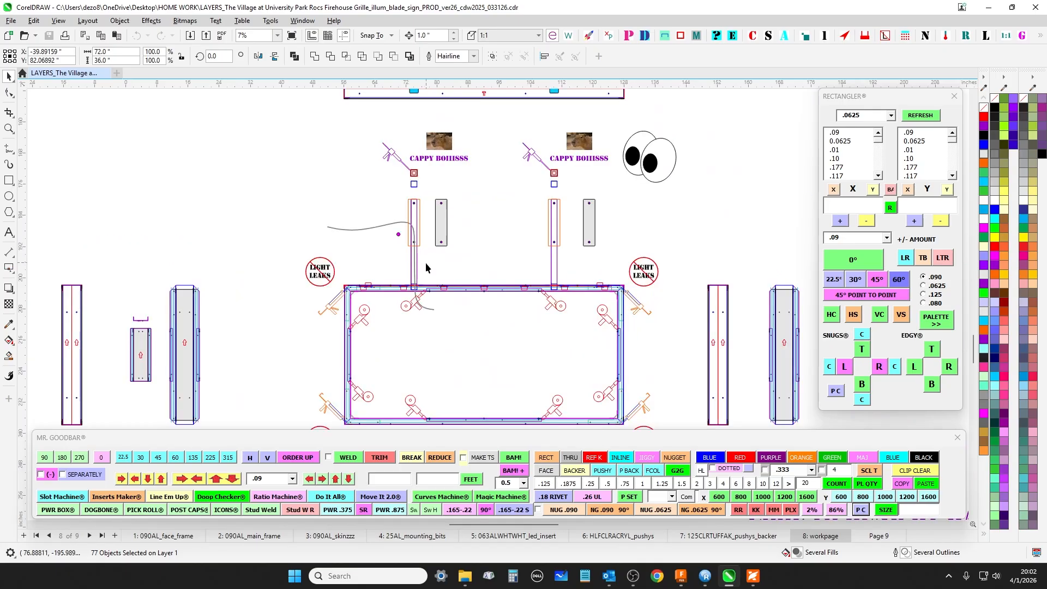
pyautogui.moveTo(538, 277); pyautogui.dragTo(536, 291)
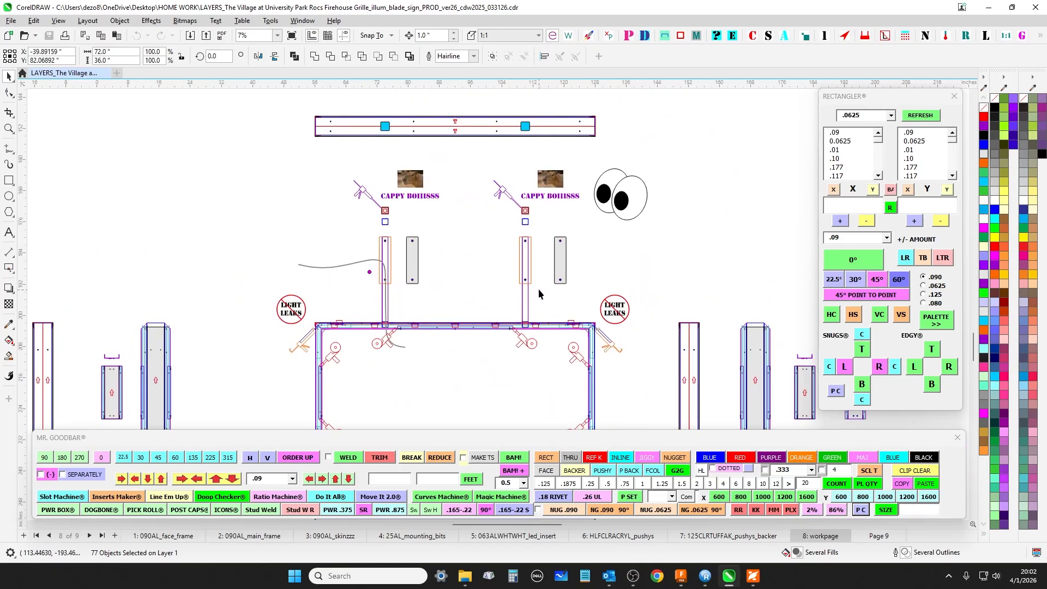
pyautogui.scroll(2, 538, 289)
pyautogui.scroll(1, 555, 261)
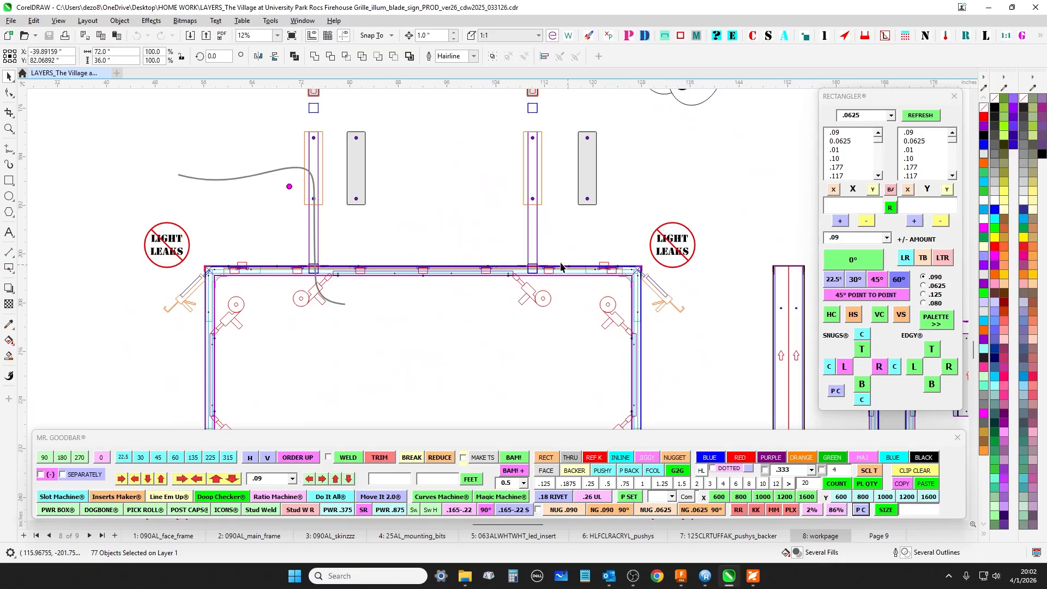
pyautogui.scroll(-2, 433, 244)
pyautogui.moveTo(682, 289); pyautogui.dragTo(463, 166)
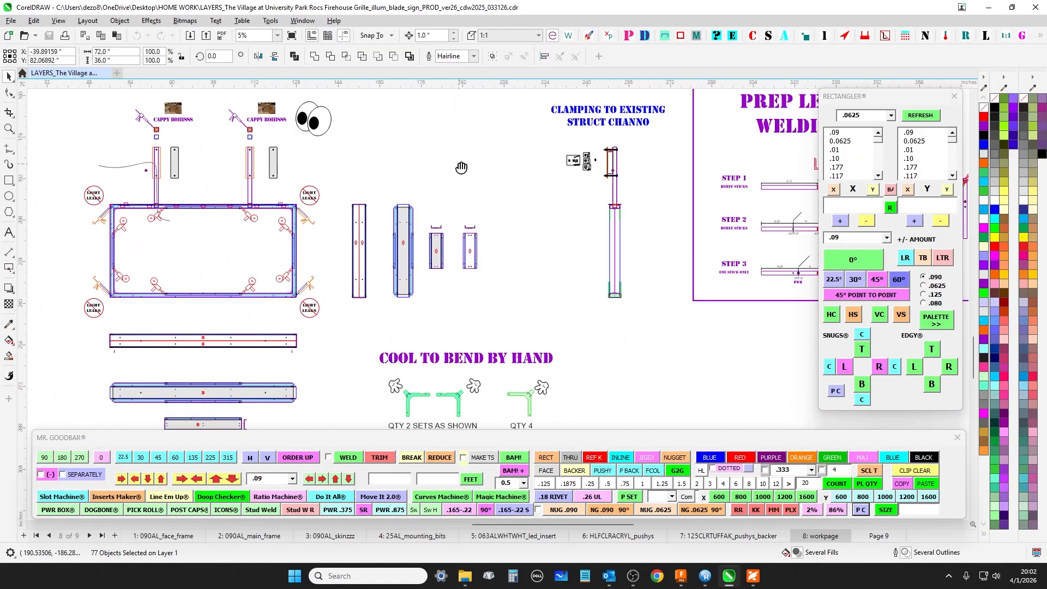
# Step: Examine the QTY 2 mounting channel parts on the workpage, selecting the notched strip and its square tube section
pyautogui.moveTo(384, 357); pyautogui.dragTo(496, 106)
pyautogui.scroll(-2, 472, 199)
pyautogui.moveTo(472, 201); pyautogui.dragTo(495, 444)
pyautogui.scroll(4, 426, 189)
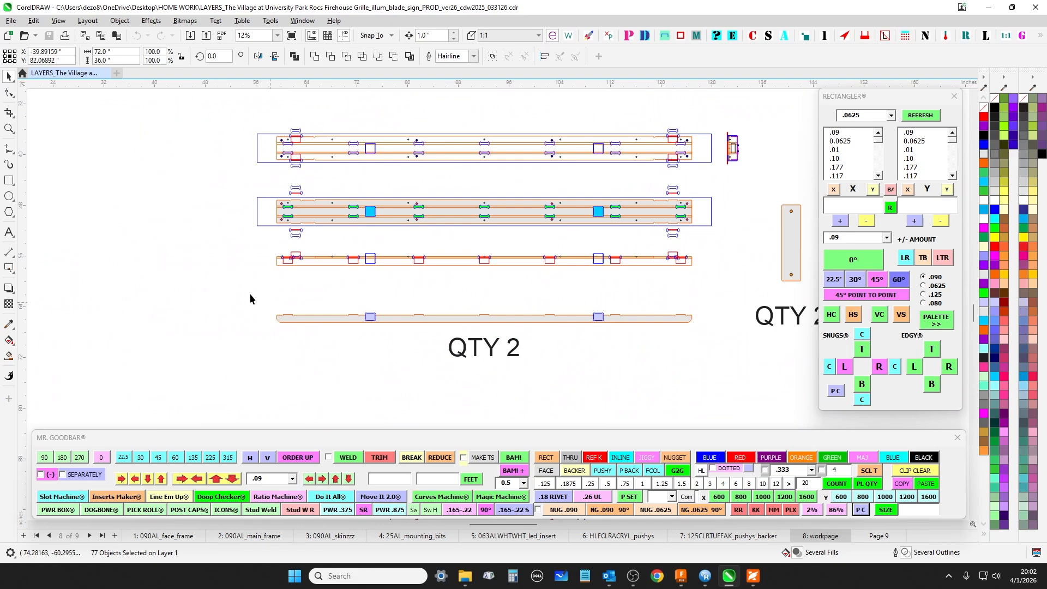
pyautogui.moveTo(717, 343); pyautogui.dragTo(717, 342)
pyautogui.scroll(2, 613, 321)
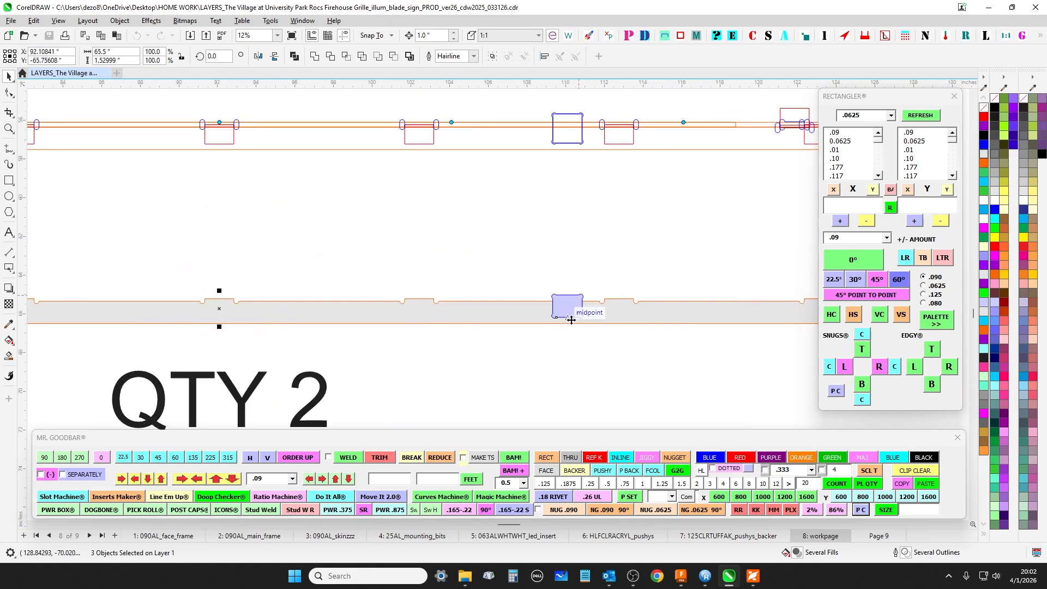
pyautogui.click(567, 304)
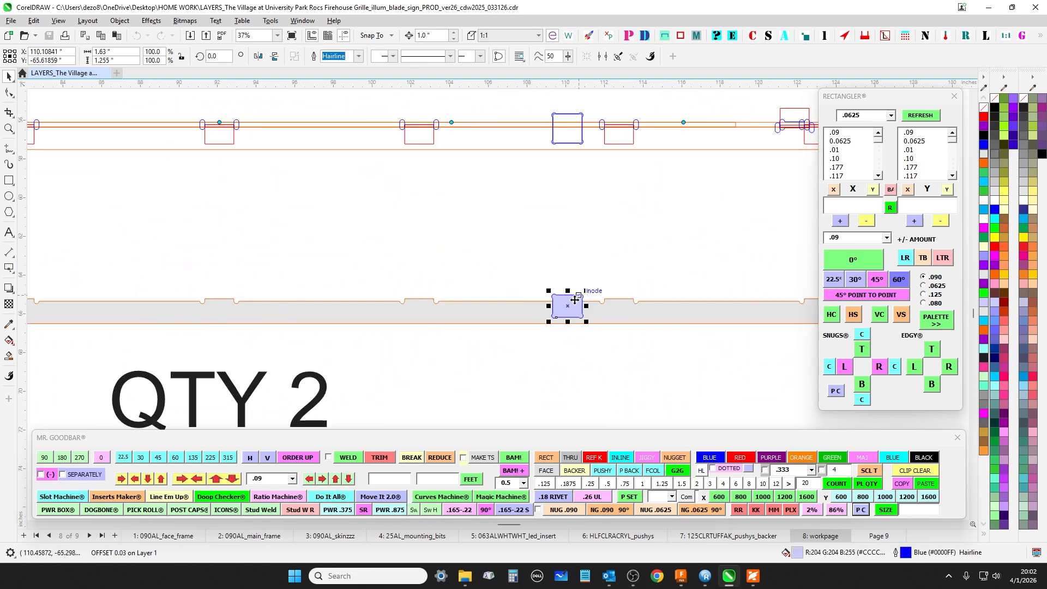
pyautogui.scroll(-5, 567, 301)
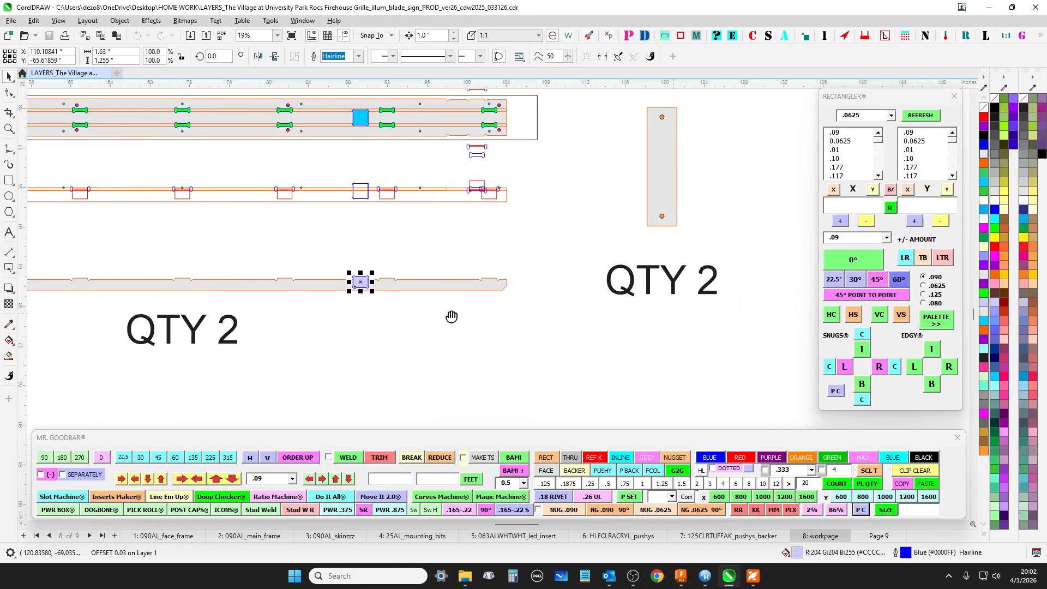
pyautogui.scroll(-1, 528, 375)
pyautogui.moveTo(530, 380); pyautogui.dragTo(443, 108)
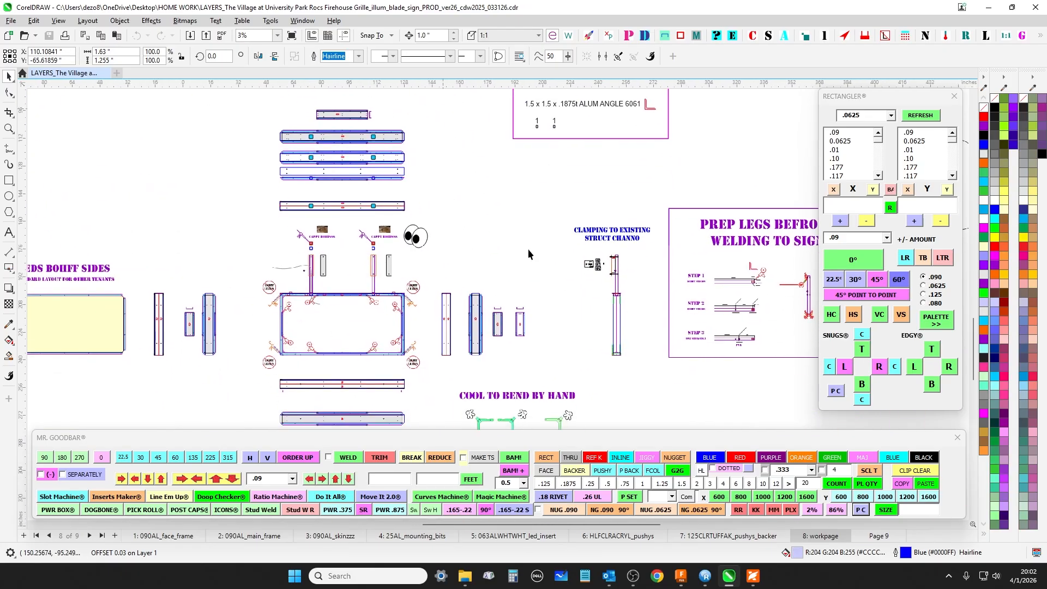
# Step: Examine the structural clamping side view, the leg prep weld details and the main frame's hanging tubes on the workpage
pyautogui.scroll(8, 630, 303)
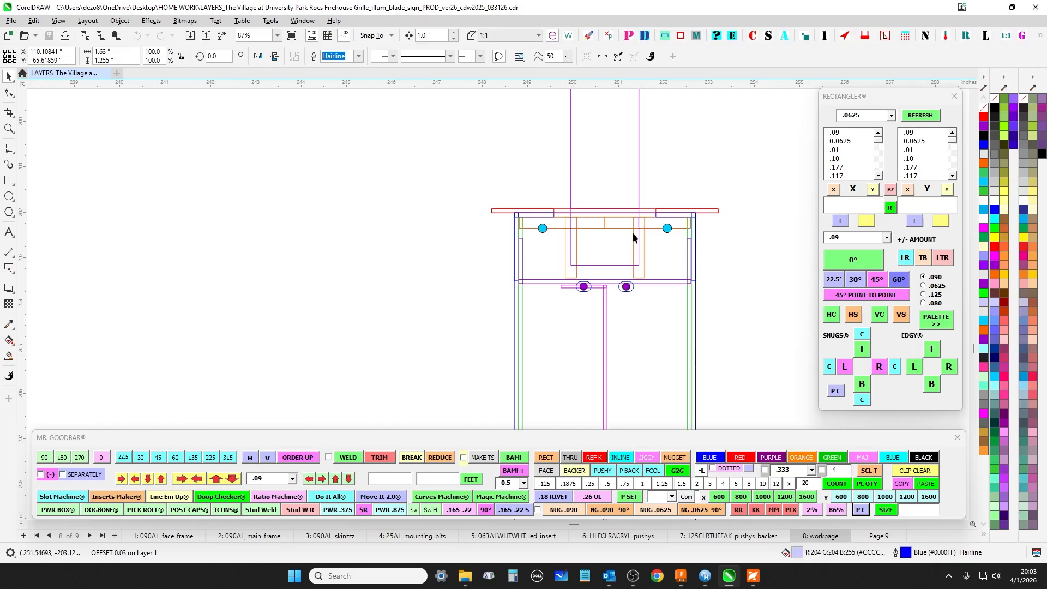
pyautogui.scroll(-6, 593, 251)
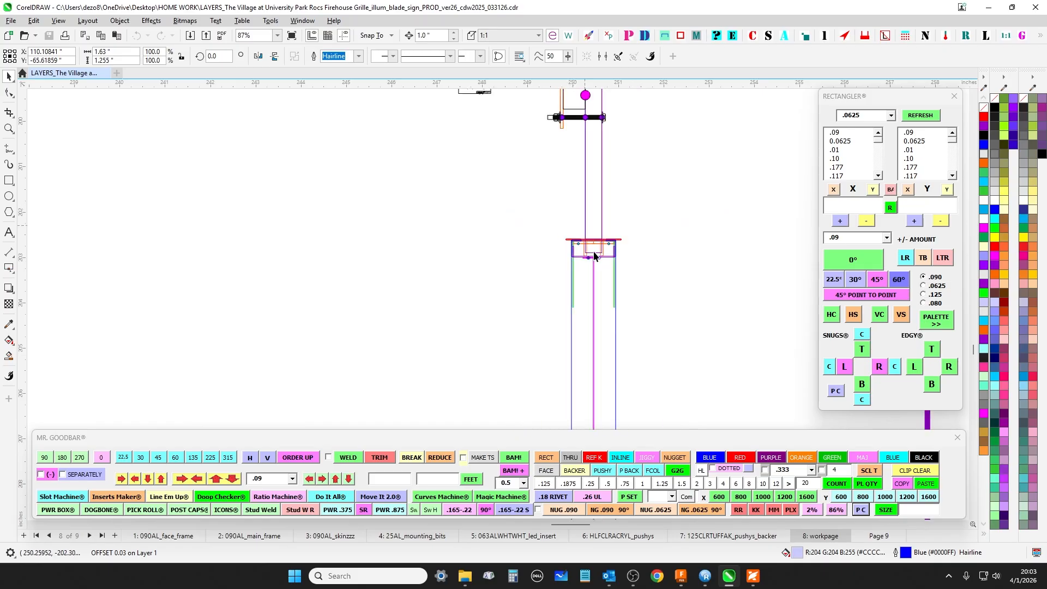
pyautogui.moveTo(664, 267); pyautogui.dragTo(314, 279)
pyautogui.scroll(4, 233, 271)
pyautogui.scroll(-8, 334, 273)
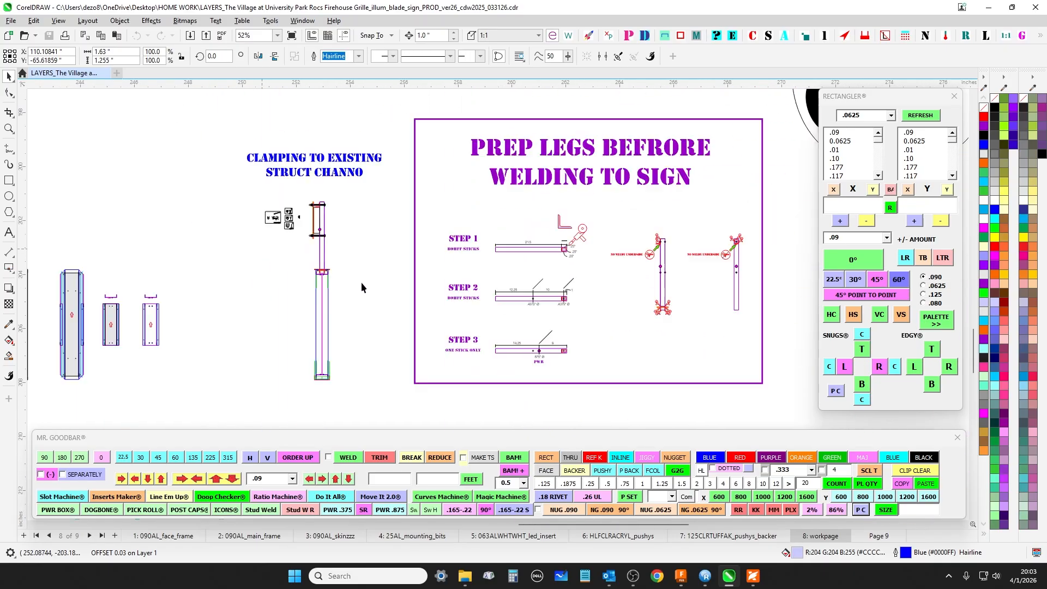
pyautogui.scroll(9, 411, 274)
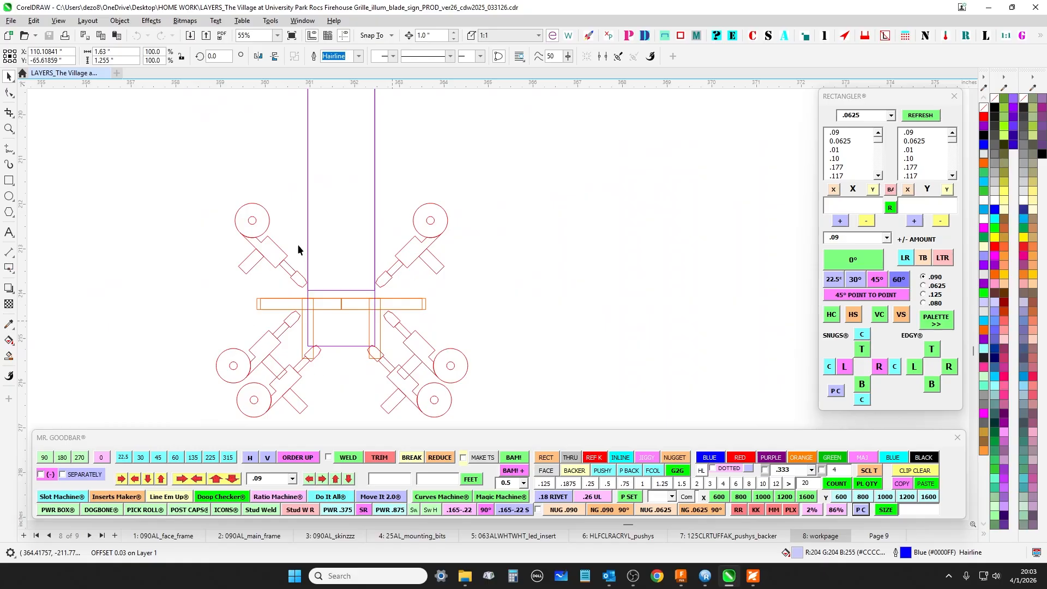
pyautogui.scroll(-8, 489, 295)
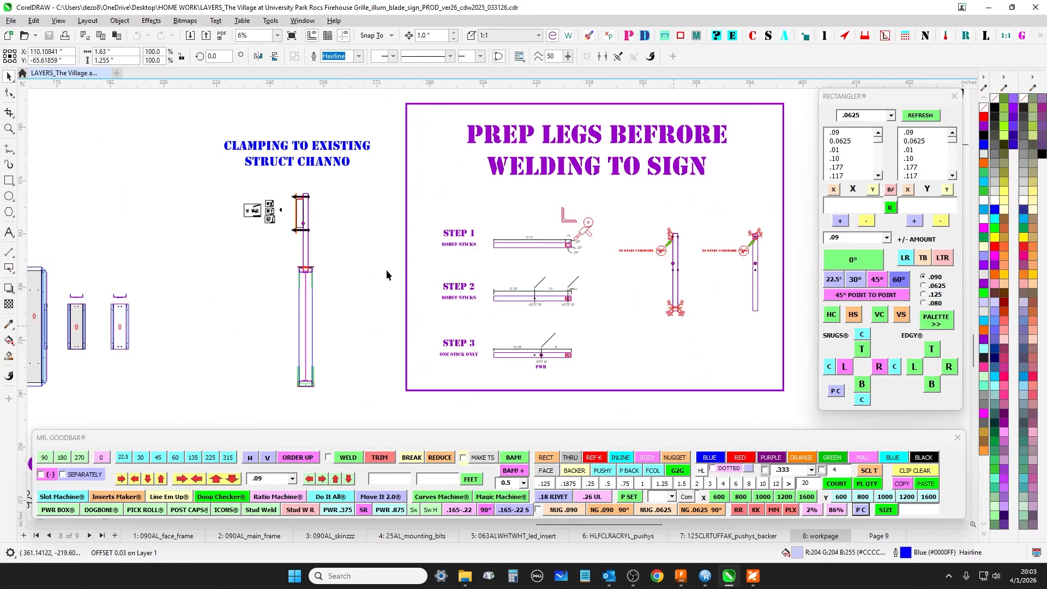
pyautogui.hscroll(-8, 386, 269)
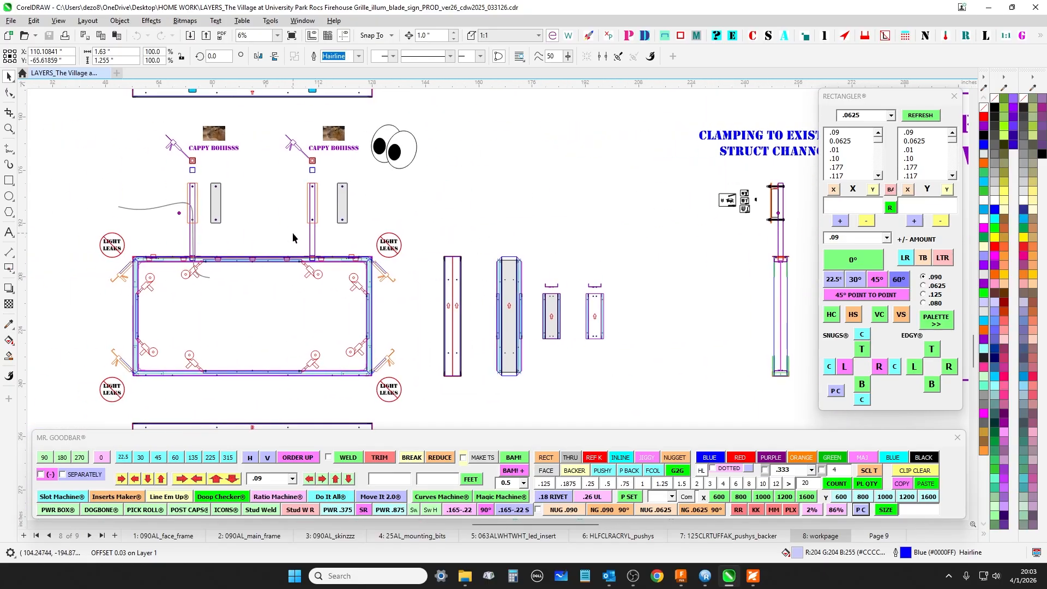
pyautogui.hscroll(8, 538, 171)
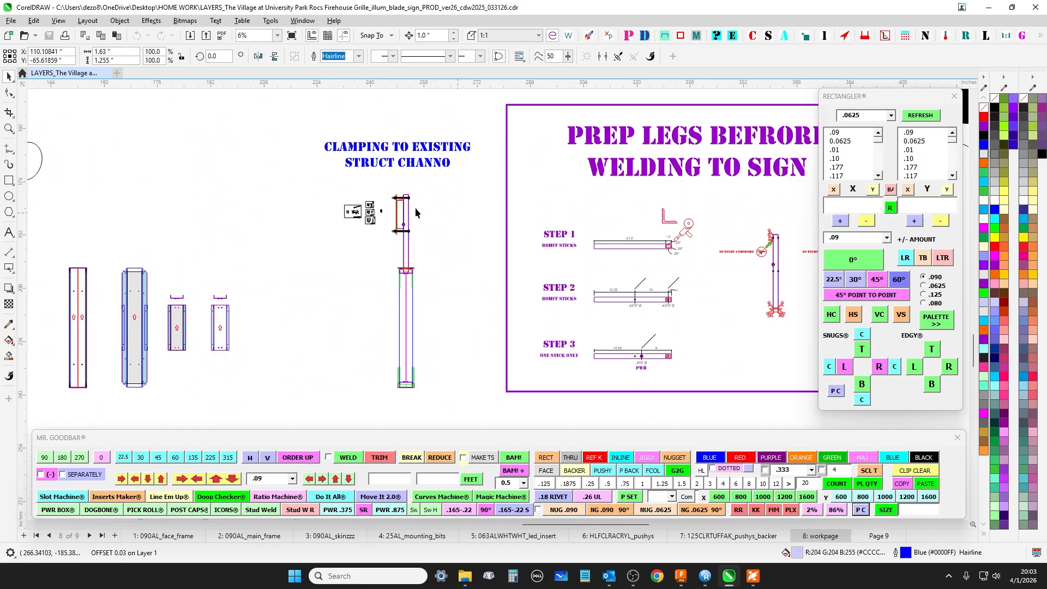
# Step: Fill the 2 x 8.5 inch rectangle representing the existing structural channel in the clamping detail with light gray
pyautogui.scroll(2, 417, 207)
pyautogui.scroll(4, 418, 206)
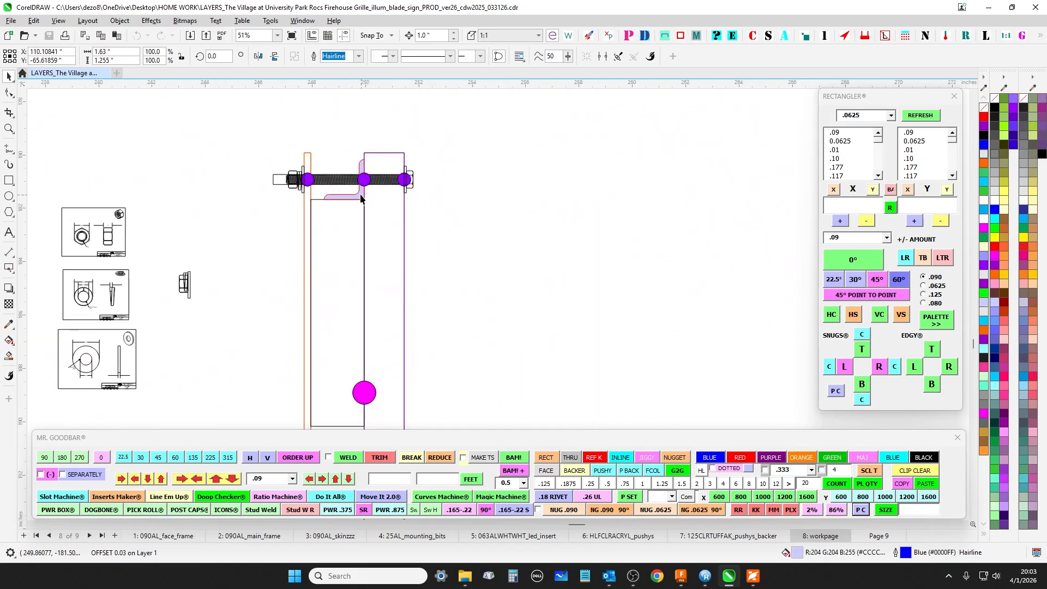
pyautogui.moveTo(503, 200); pyautogui.dragTo(564, 213)
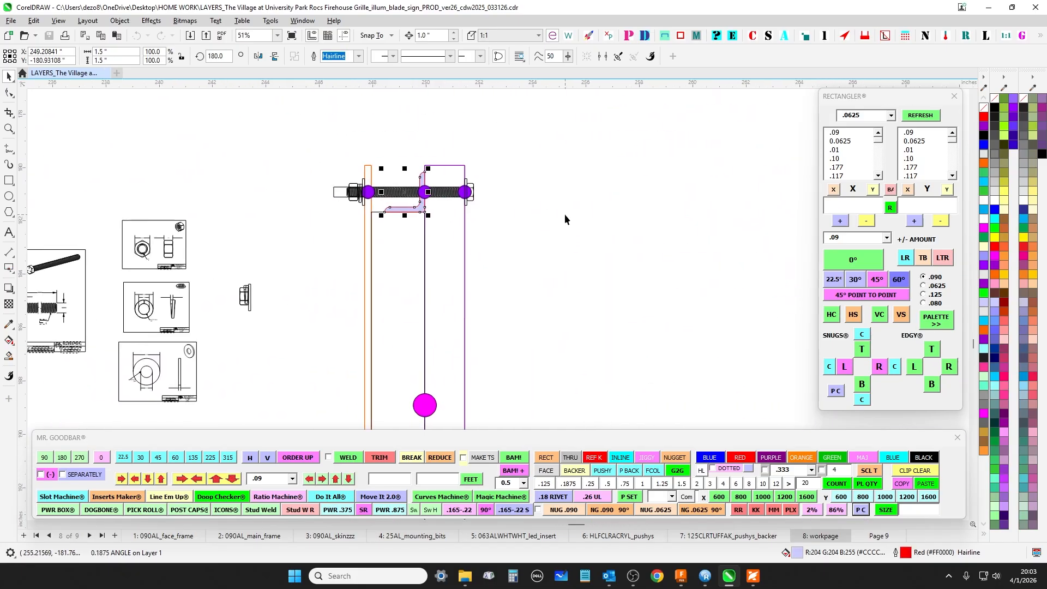
pyautogui.click(373, 211)
pyautogui.scroll(-2, 373, 211)
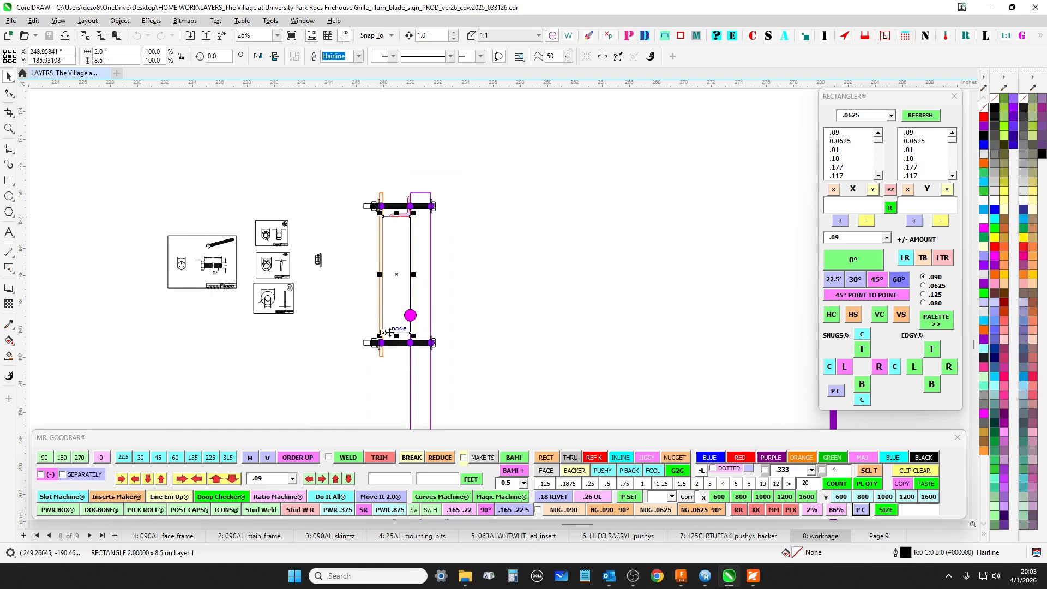
pyautogui.click(1000, 195)
pyautogui.scroll(4, 418, 219)
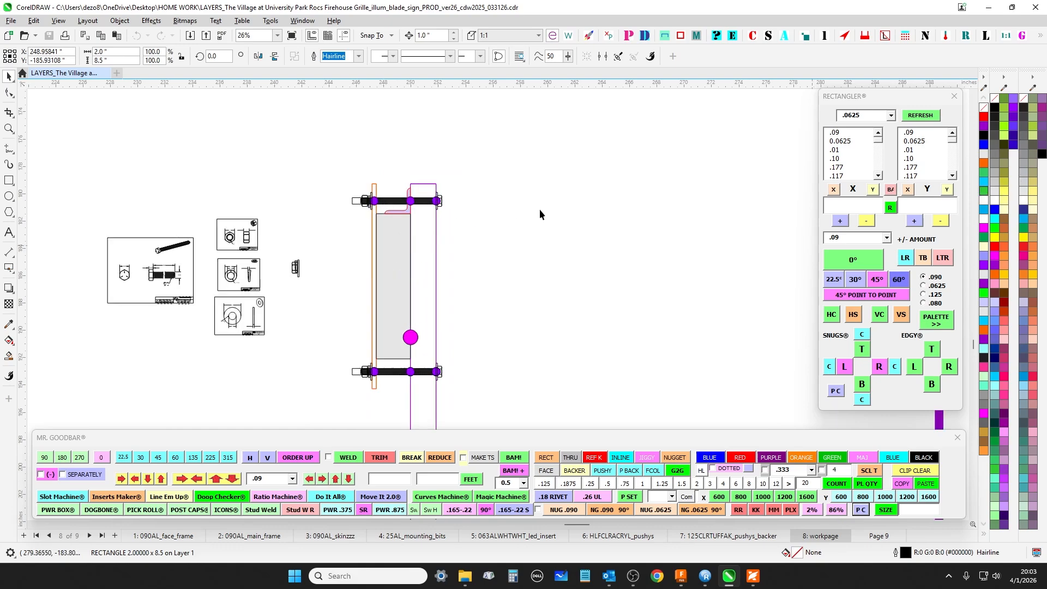
pyautogui.scroll(-5, 420, 217)
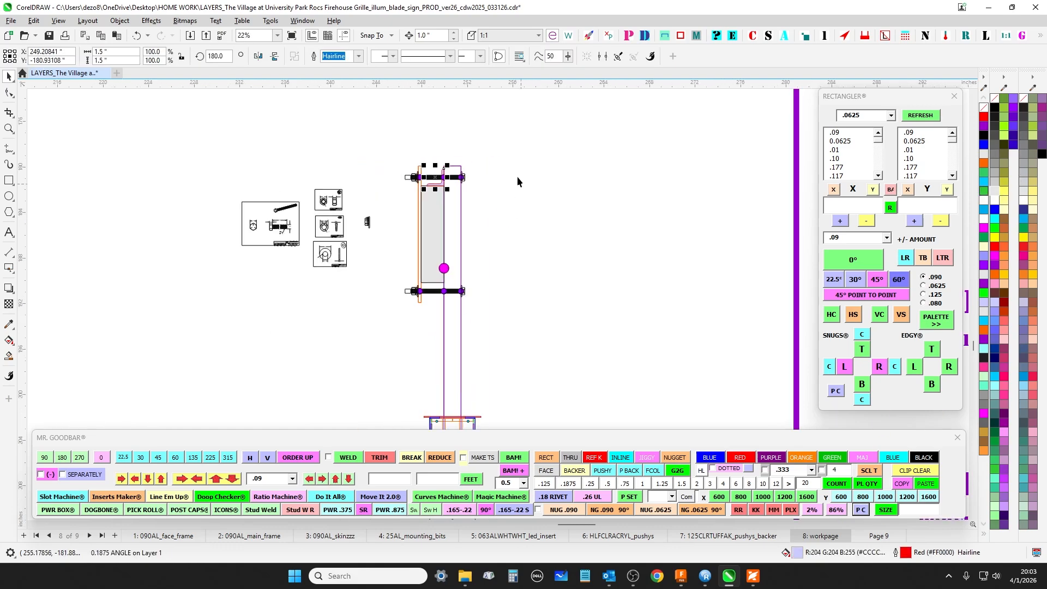
# Step: Slide the outer clamp plate with its nuts away from the gray structural channel and 2 inches back against it
pyautogui.moveTo(382, 144); pyautogui.dragTo(429, 345)
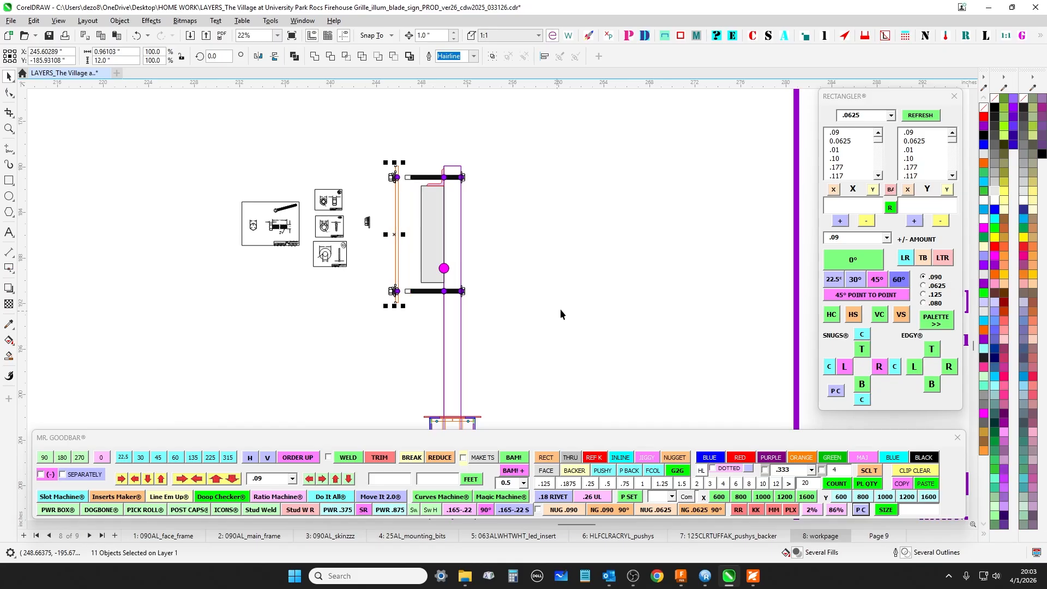
pyautogui.scroll(3, 437, 196)
pyautogui.press('Right')
pyautogui.press('Right')
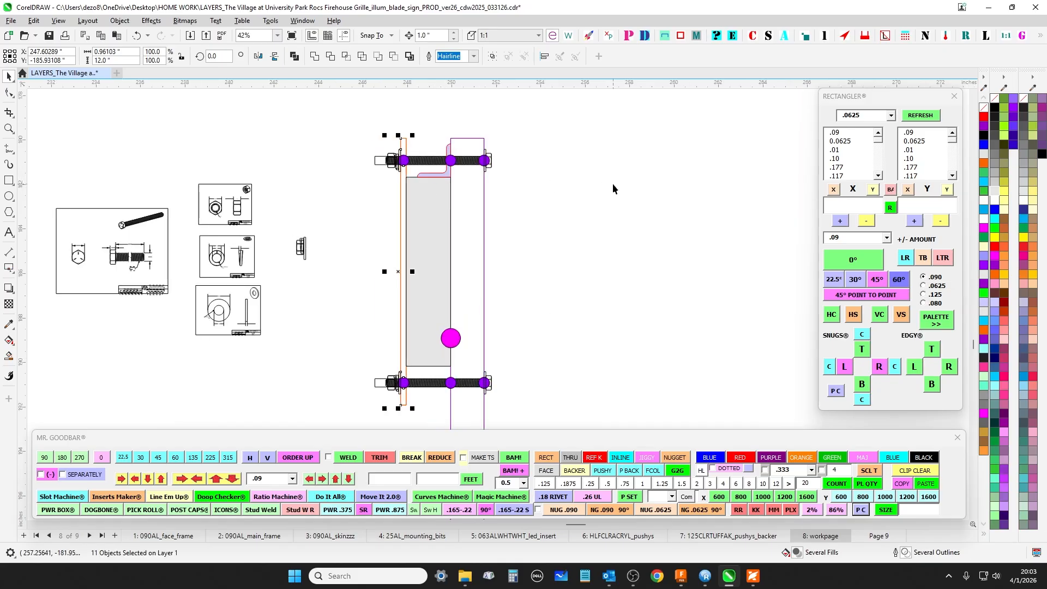
# Step: Examine the upper clamp bolt passing through the plate, angle and square tube, selecting the threaded bolt
pyautogui.scroll(-1, 427, 174)
pyautogui.scroll(-2, 427, 177)
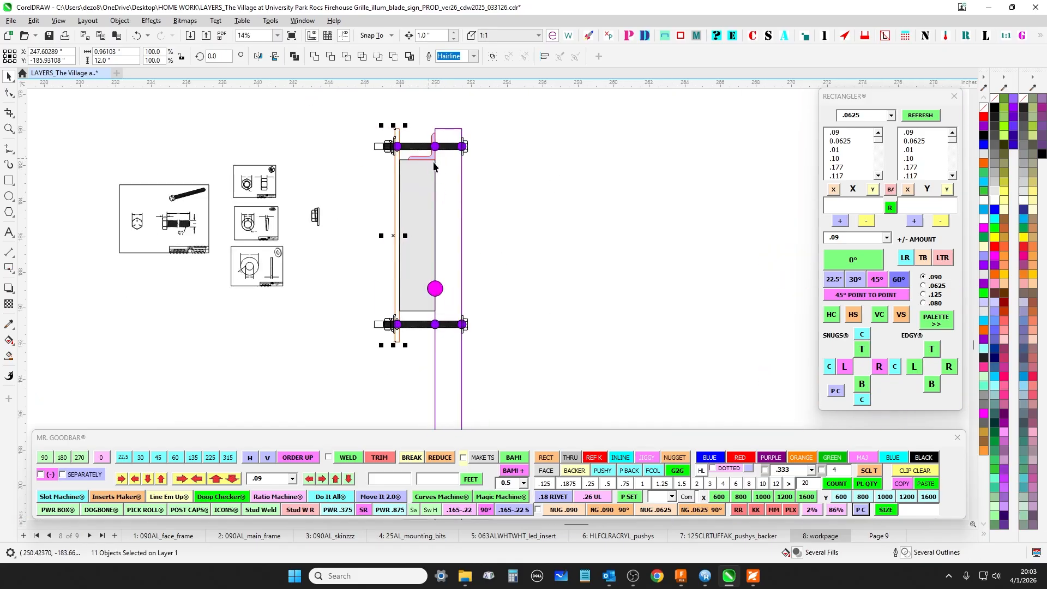
pyautogui.scroll(4, 461, 126)
pyautogui.click(464, 180)
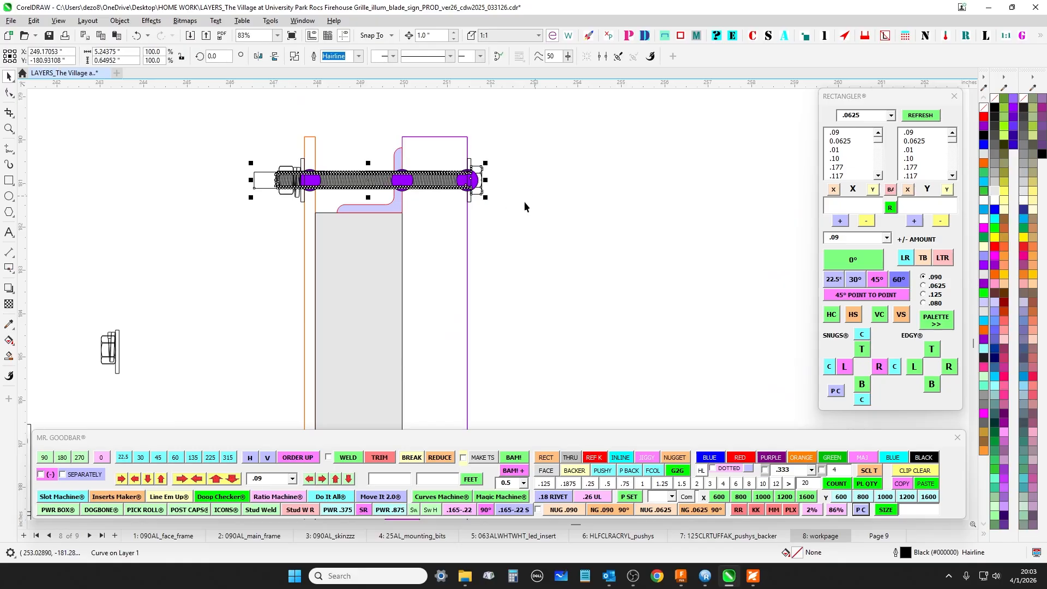
pyautogui.scroll(-4, 540, 202)
pyautogui.scroll(2, 563, 210)
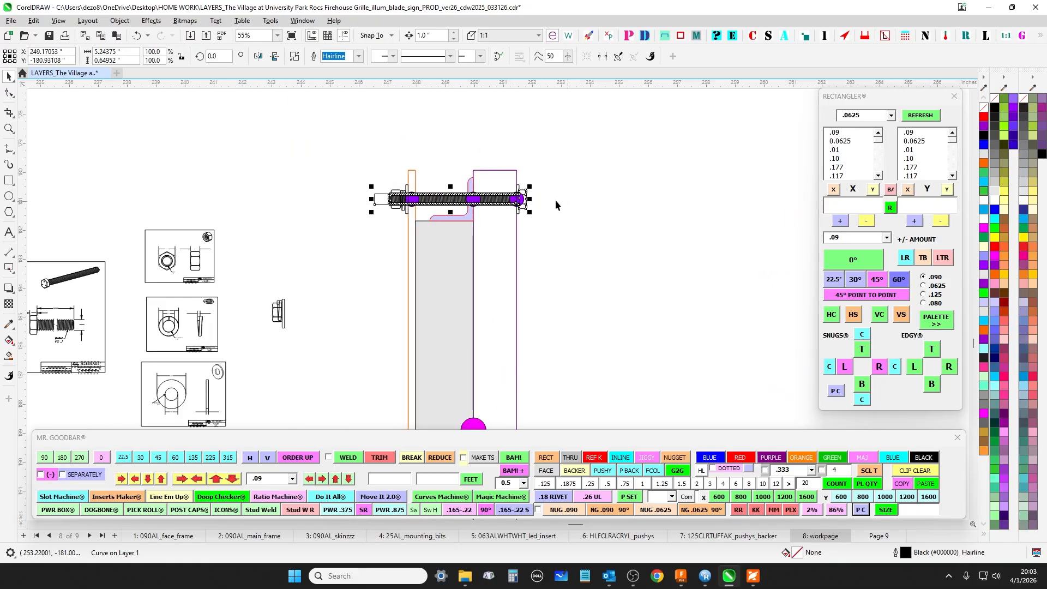
pyautogui.scroll(2, 390, 172)
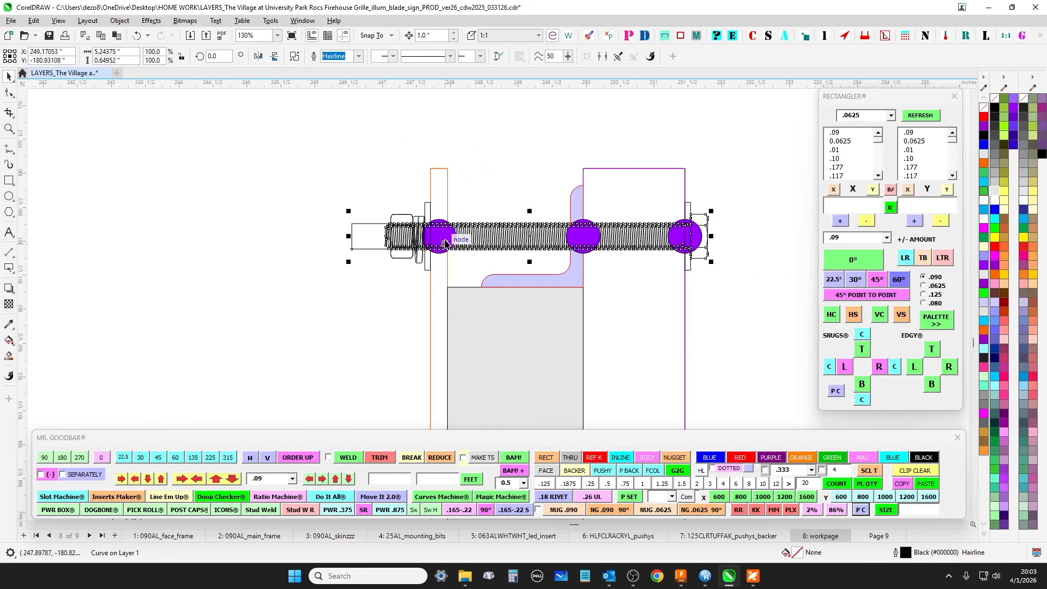
pyautogui.click(469, 193)
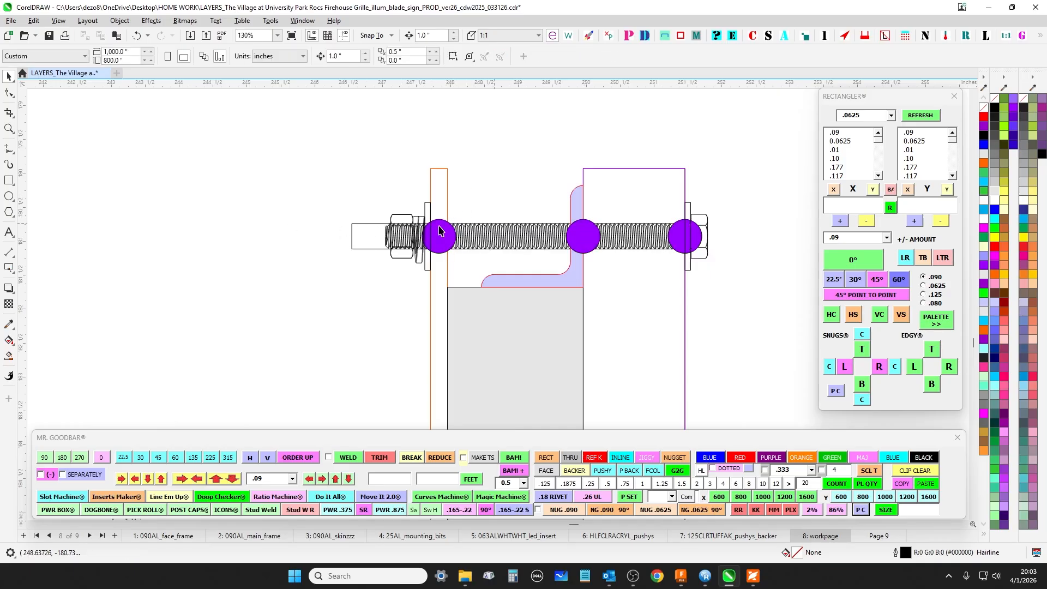
pyautogui.click(500, 246)
# Step: Review the hex bolt, nut and washer reference drawings beside the clamping detail
pyautogui.scroll(-4, 382, 219)
pyautogui.moveTo(554, 331); pyautogui.dragTo(482, 255)
pyautogui.scroll(2, 186, 212)
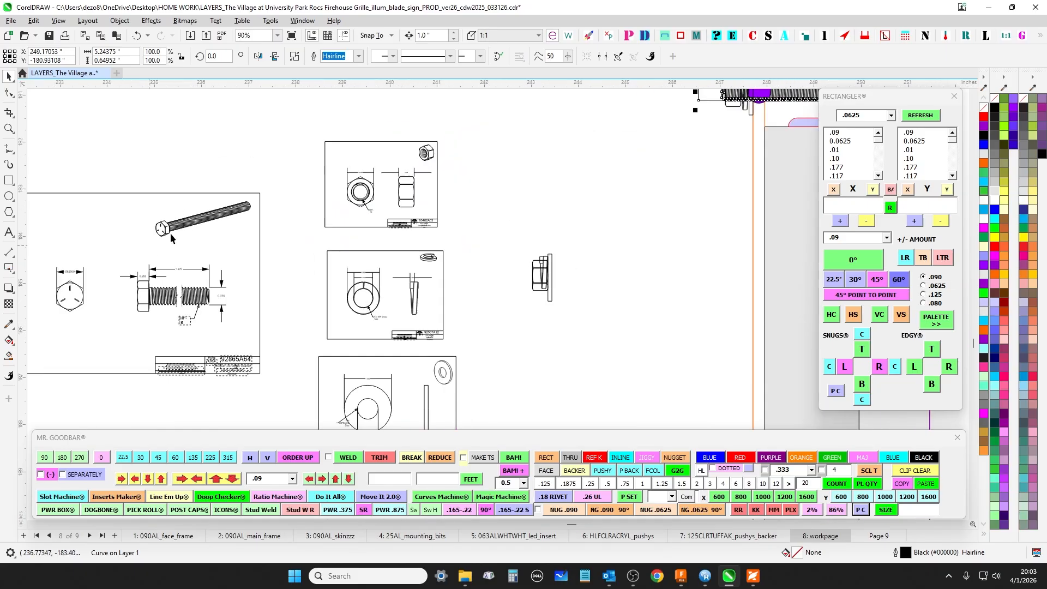
pyautogui.scroll(-3, 241, 225)
pyautogui.moveTo(490, 209); pyautogui.dragTo(261, 192)
pyautogui.click(258, 194)
pyautogui.scroll(-2, 265, 193)
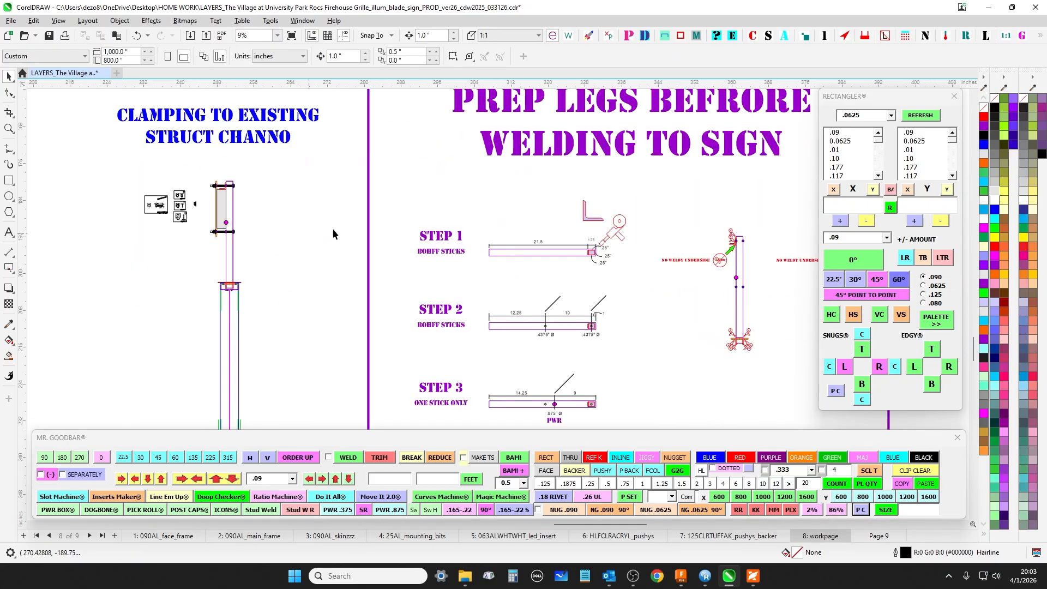
# Step: Review the material cut list on the workpage, selecting the two 23.25 aluminum square tube bars
pyautogui.moveTo(487, 228); pyautogui.dragTo(712, 408)
pyautogui.moveTo(291, 146); pyautogui.dragTo(468, 289)
pyautogui.scroll(-1, 448, 267)
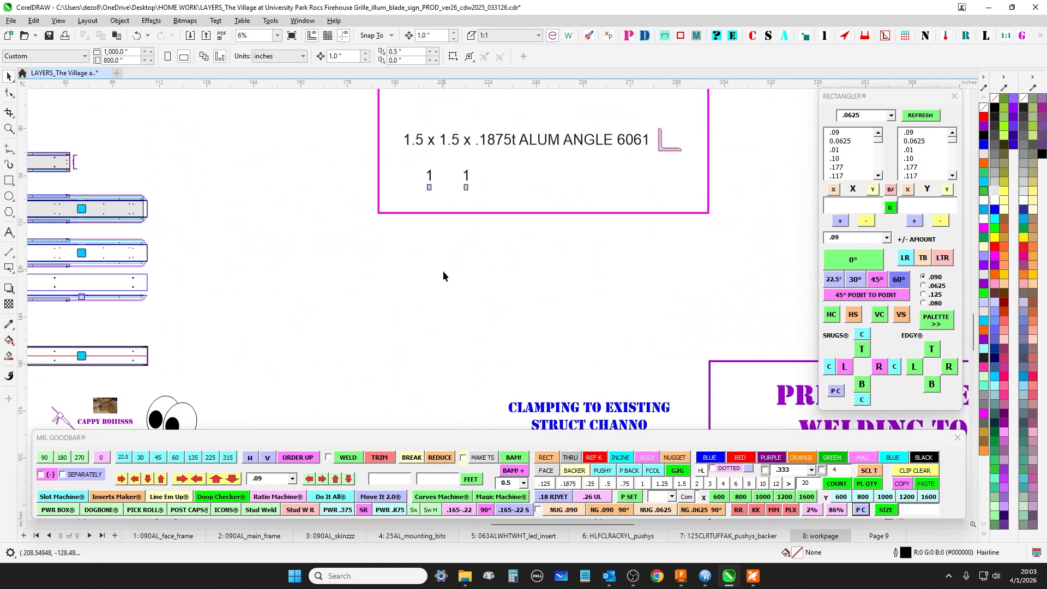
pyautogui.moveTo(491, 138); pyautogui.dragTo(467, 210)
pyautogui.scroll(3, 468, 210)
pyautogui.moveTo(429, 156); pyautogui.dragTo(368, 287)
pyautogui.moveTo(233, 224); pyautogui.dragTo(704, 264)
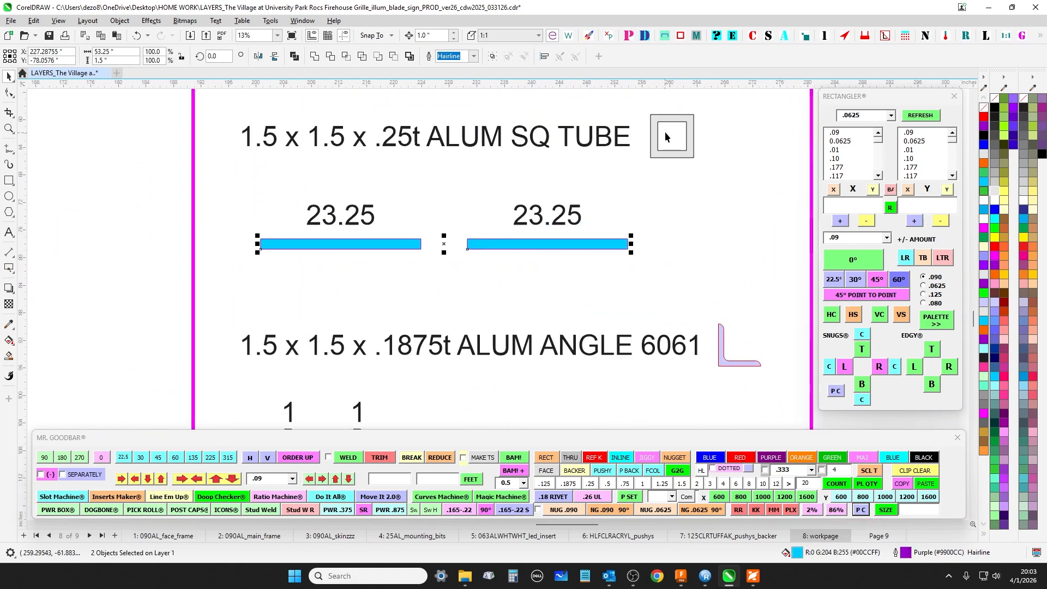
# Step: Look over the full workpage, comparing the sign face layouts and mounting channel parts with the material cut list
pyautogui.scroll(-5, 670, 135)
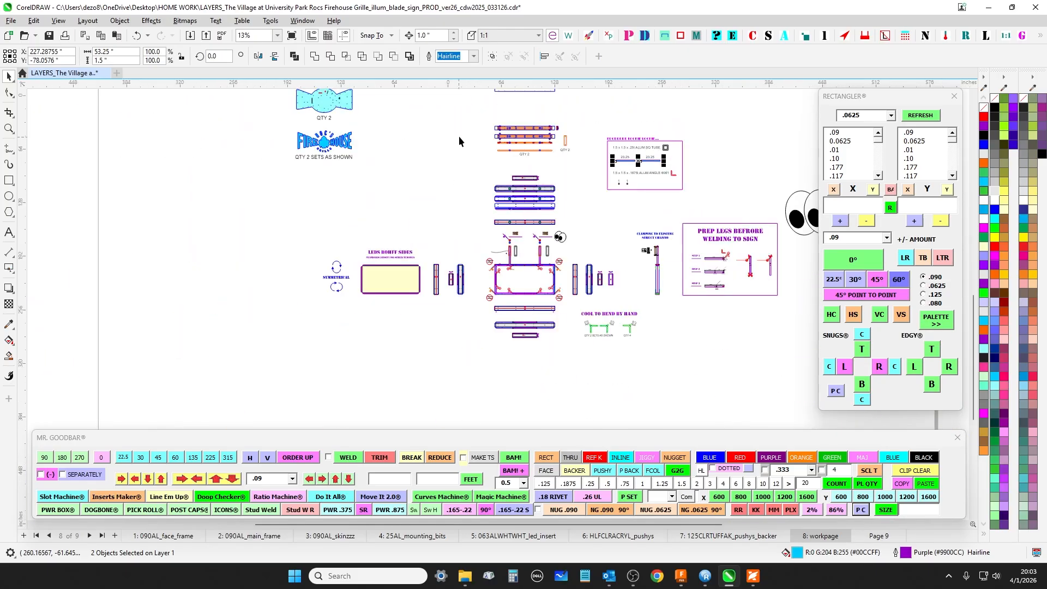
pyautogui.moveTo(460, 136); pyautogui.dragTo(447, 216)
pyautogui.moveTo(513, 108); pyautogui.dragTo(506, 155)
pyautogui.scroll(1, 502, 148)
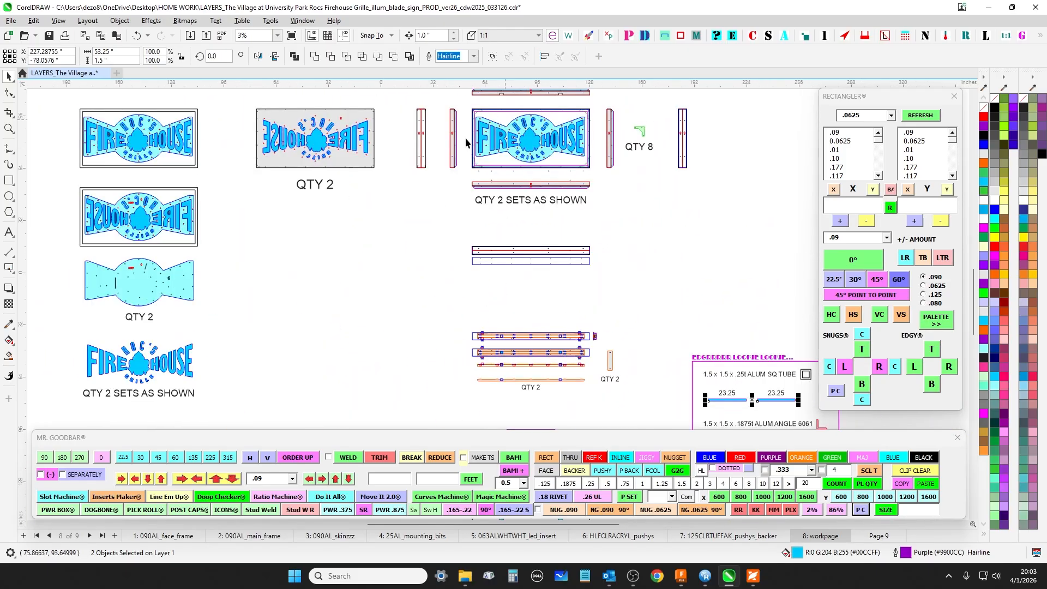
pyautogui.moveTo(688, 285); pyautogui.dragTo(529, 163)
pyautogui.moveTo(611, 289); pyautogui.dragTo(521, 158)
pyautogui.scroll(2, 521, 159)
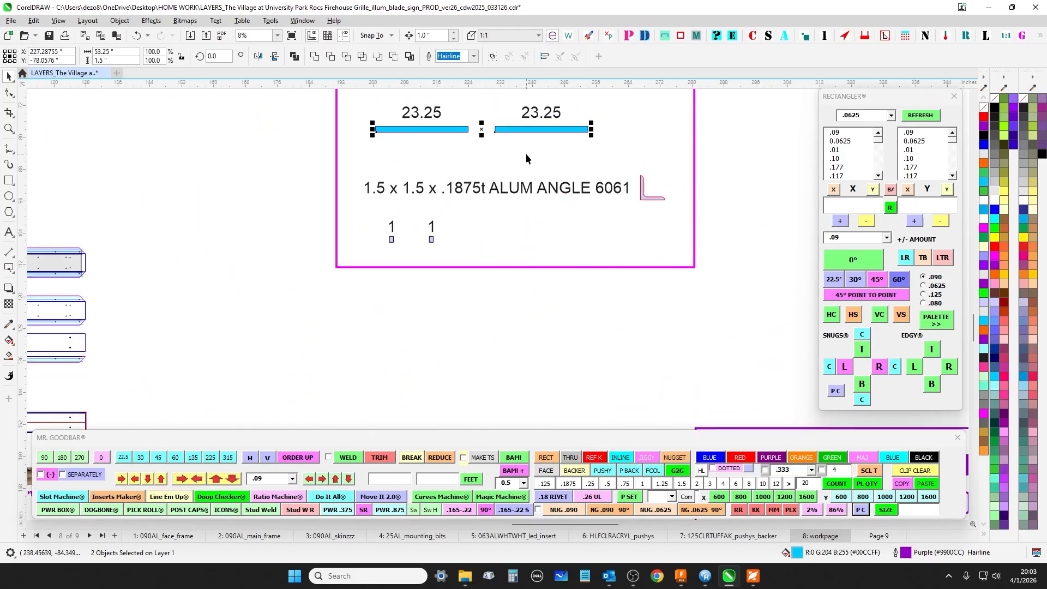
# Step: Examine the 1.5 x 1.5 x .1875t aluminum angle entry and its 1-inch pieces, selecting the square tube bars and the angle profile
pyautogui.click(526, 153)
pyautogui.moveTo(299, 119); pyautogui.dragTo(728, 141)
pyautogui.scroll(2, 466, 124)
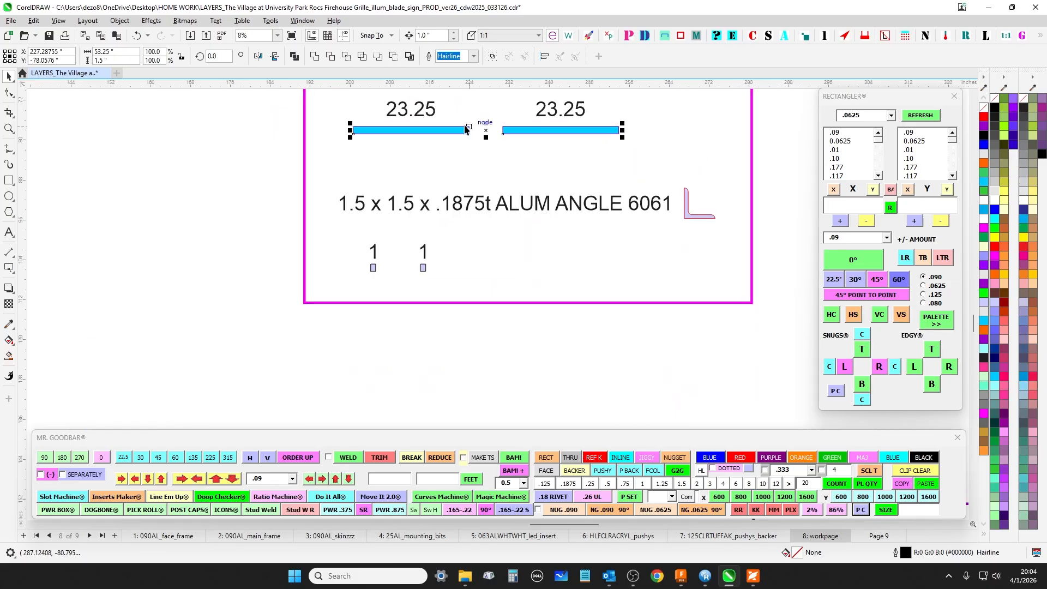
pyautogui.moveTo(492, 167); pyautogui.dragTo(490, 277)
pyautogui.moveTo(672, 278); pyautogui.dragTo(644, 150)
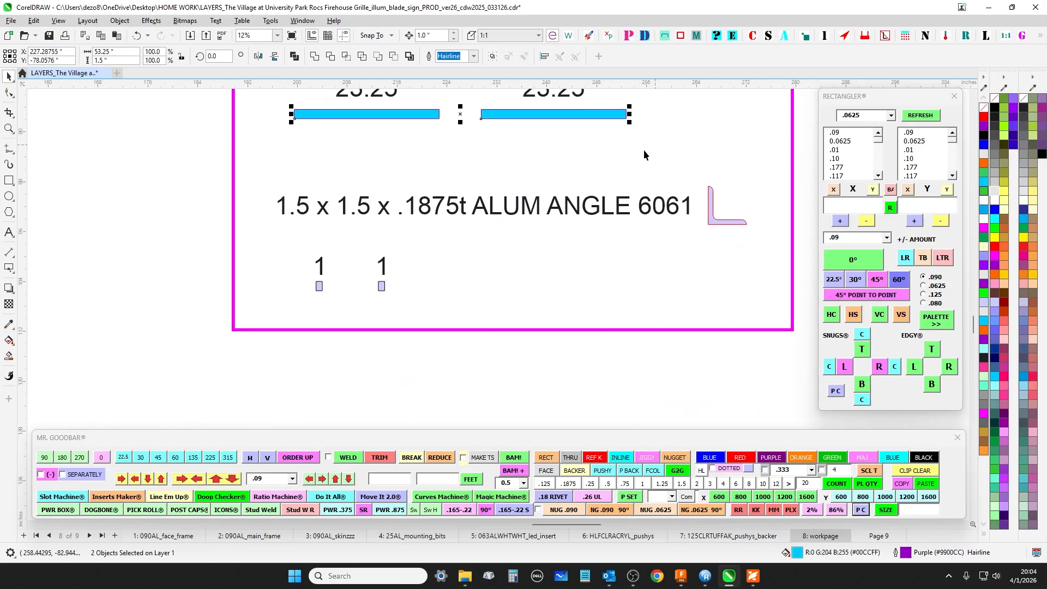
pyautogui.moveTo(694, 179); pyautogui.dragTo(778, 261)
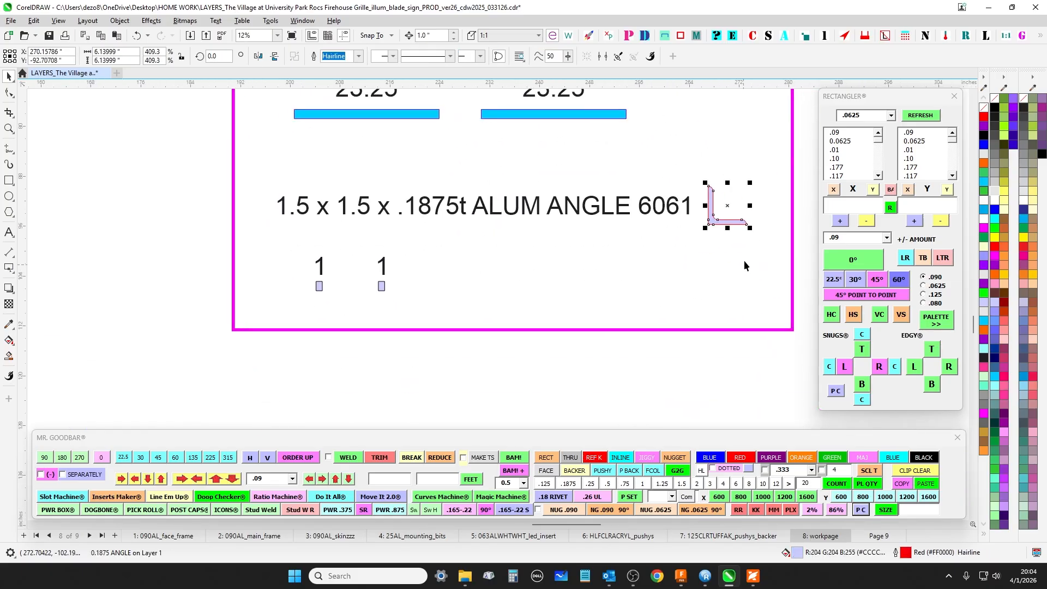
pyautogui.moveTo(412, 256); pyautogui.dragTo(451, 251)
pyautogui.scroll(3, 428, 268)
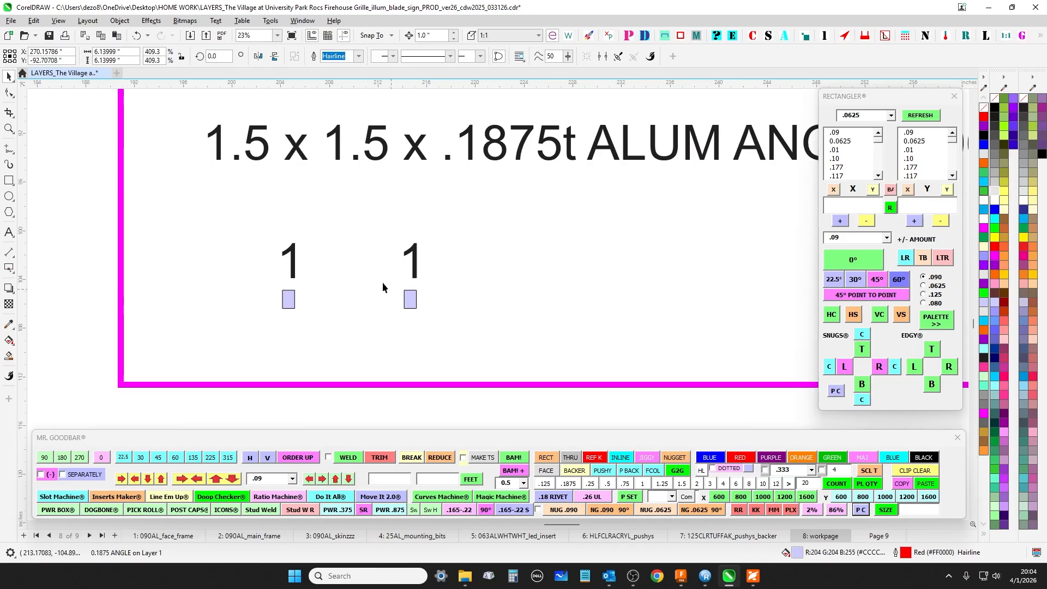
# Step: Inspect the two 1-inch aluminum angle pieces in the cut list, selecting the second piece
pyautogui.moveTo(382, 283); pyautogui.dragTo(498, 359)
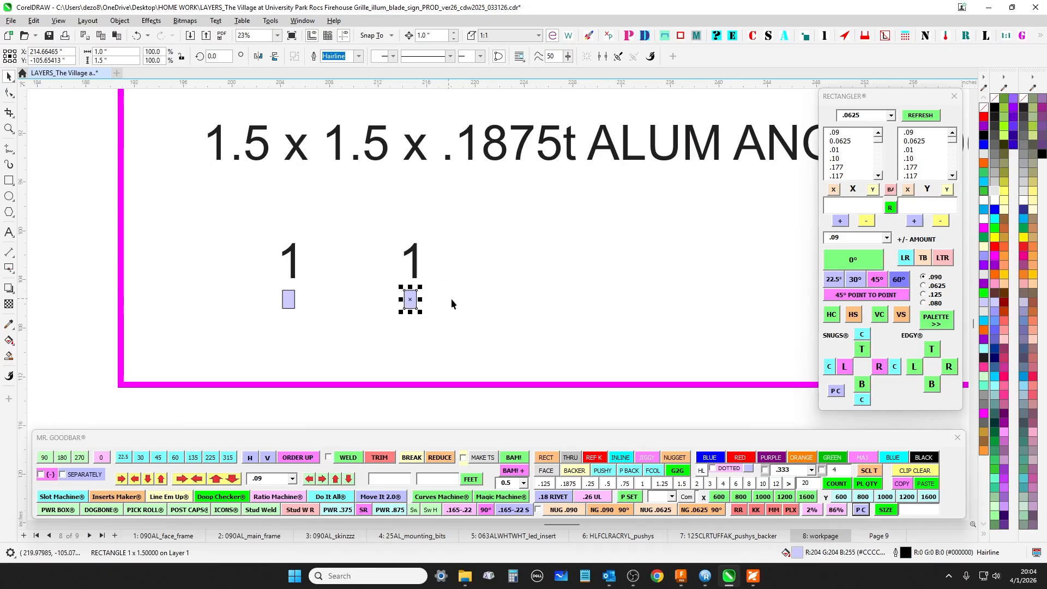
pyautogui.scroll(-2, 468, 283)
pyautogui.scroll(2, 454, 289)
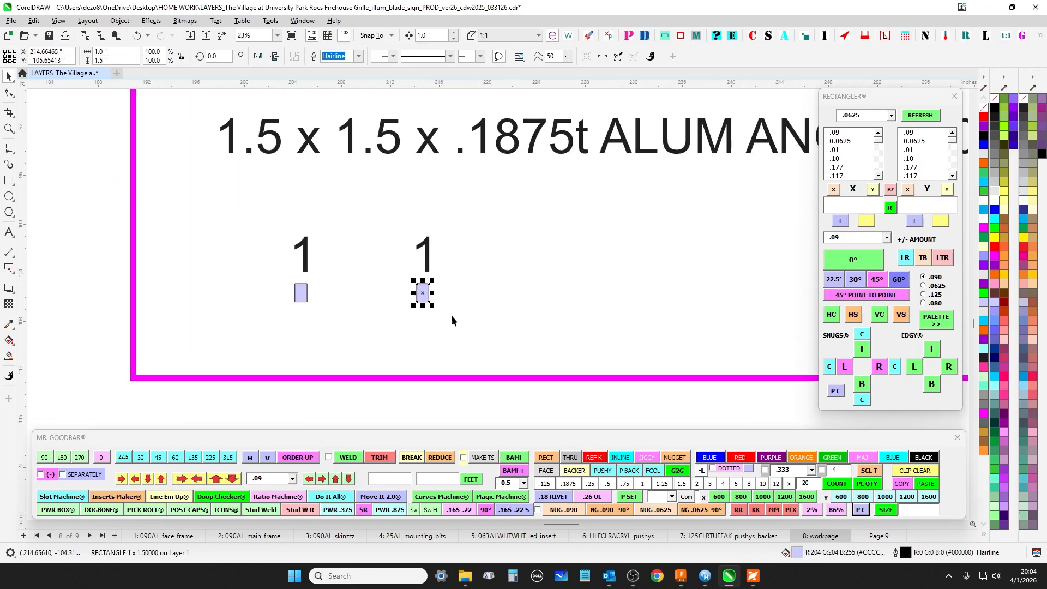
pyautogui.scroll(-3, 458, 300)
pyautogui.moveTo(502, 375); pyautogui.dragTo(381, 258)
pyautogui.scroll(-1, 422, 287)
# Step: Review the PREP LEGS BEFRORE WELDING TO SIGN panel, selecting the STEP 1 BOHFF STICKS label
pyautogui.moveTo(423, 287); pyautogui.dragTo(427, 190)
pyautogui.scroll(7, 604, 308)
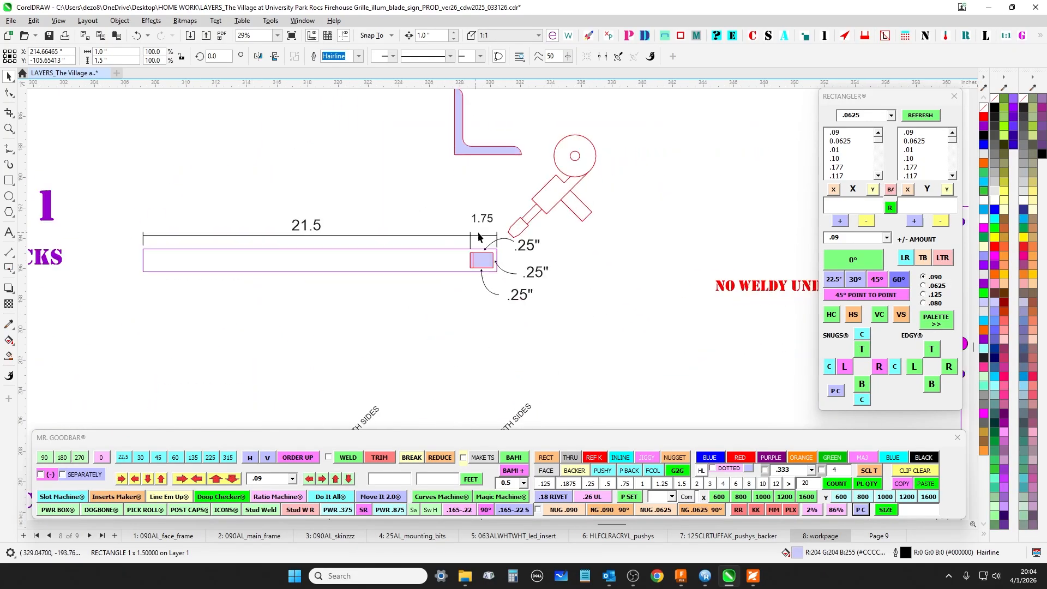
pyautogui.scroll(-3, 494, 245)
pyautogui.scroll(-2, 486, 252)
pyautogui.scroll(2, 412, 214)
pyautogui.moveTo(412, 213); pyautogui.dragTo(238, 282)
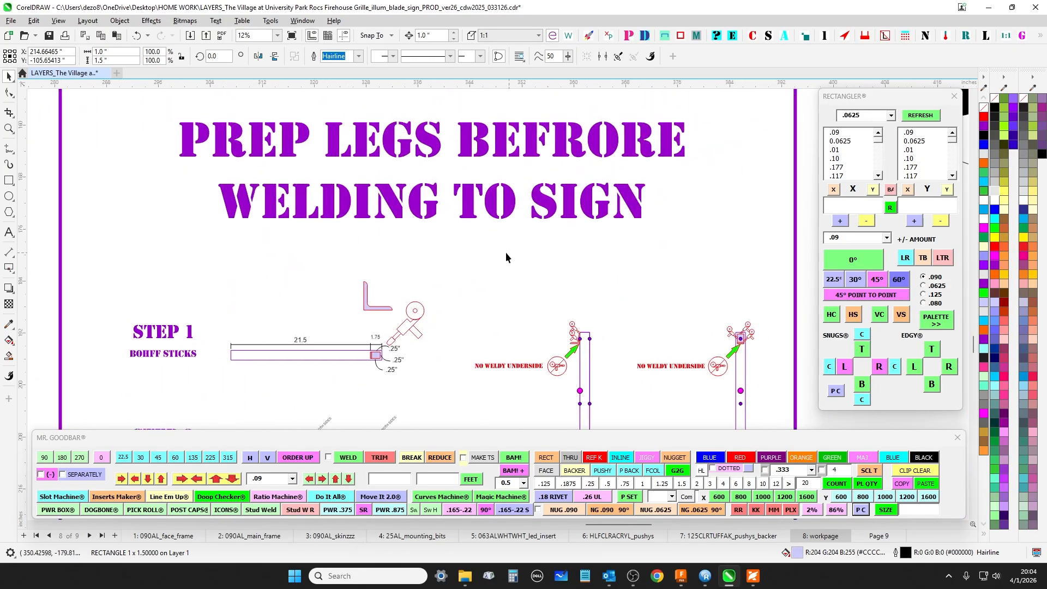
pyautogui.moveTo(505, 252); pyautogui.dragTo(515, 279)
pyautogui.moveTo(158, 137); pyautogui.dragTo(719, 267)
pyautogui.moveTo(493, 303); pyautogui.dragTo(600, 183)
pyautogui.scroll(3, 304, 240)
pyautogui.moveTo(192, 158); pyautogui.dragTo(380, 300)
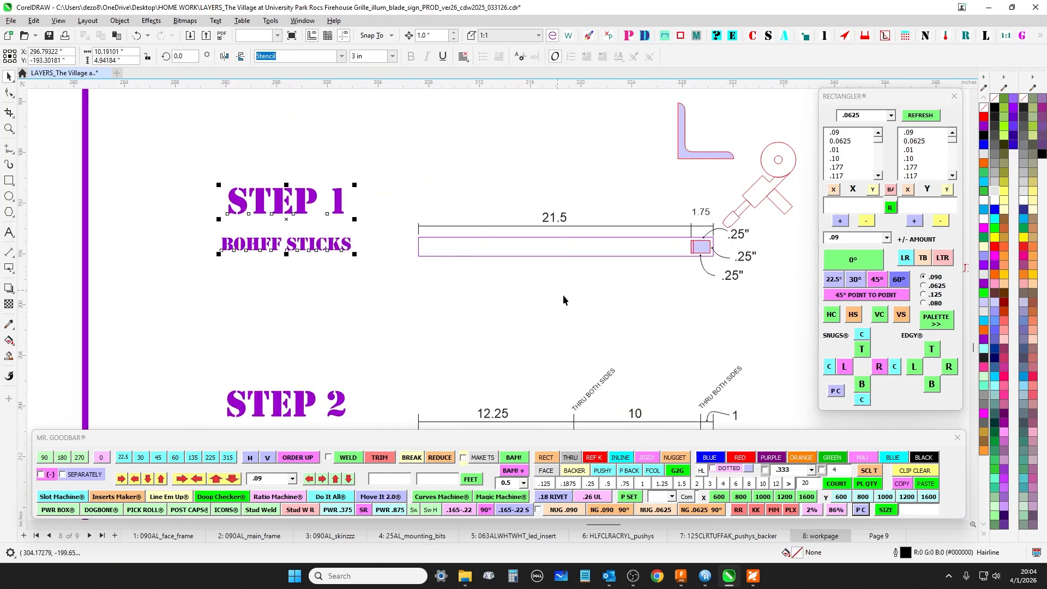
# Step: Select the angle piece at the end of the STEP 1 stick to inspect its placement
pyautogui.moveTo(599, 294); pyautogui.dragTo(356, 303)
pyautogui.scroll(2, 473, 258)
pyautogui.click(437, 269)
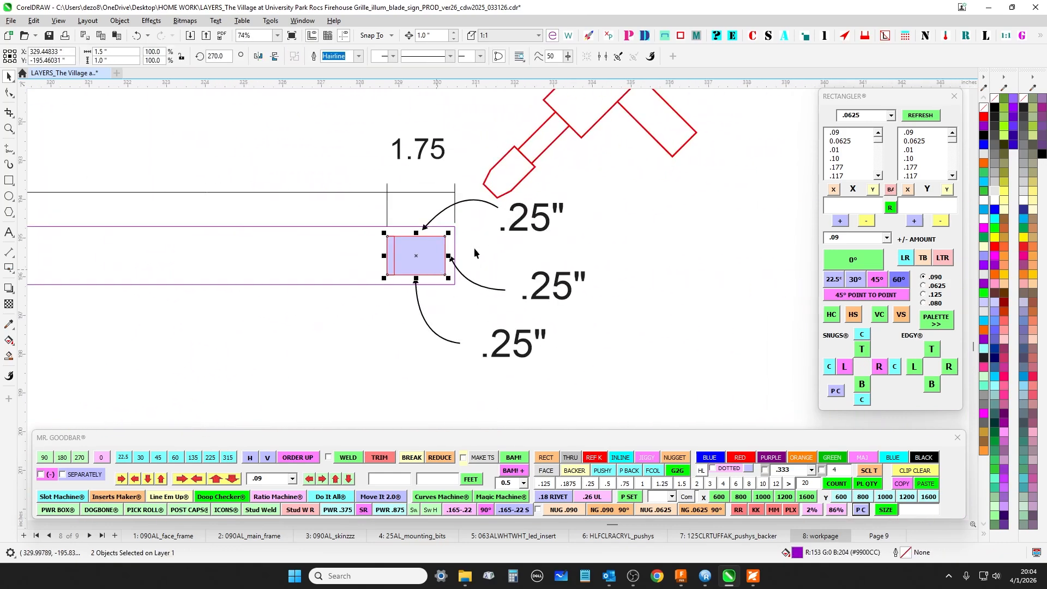
# Step: Examine the NO WELDY UNDERSIDE detail, checking the crossed-out welder symbol and the green arrow to the angle's underside
pyautogui.scroll(-3, 473, 247)
pyautogui.moveTo(709, 312); pyautogui.dragTo(350, 229)
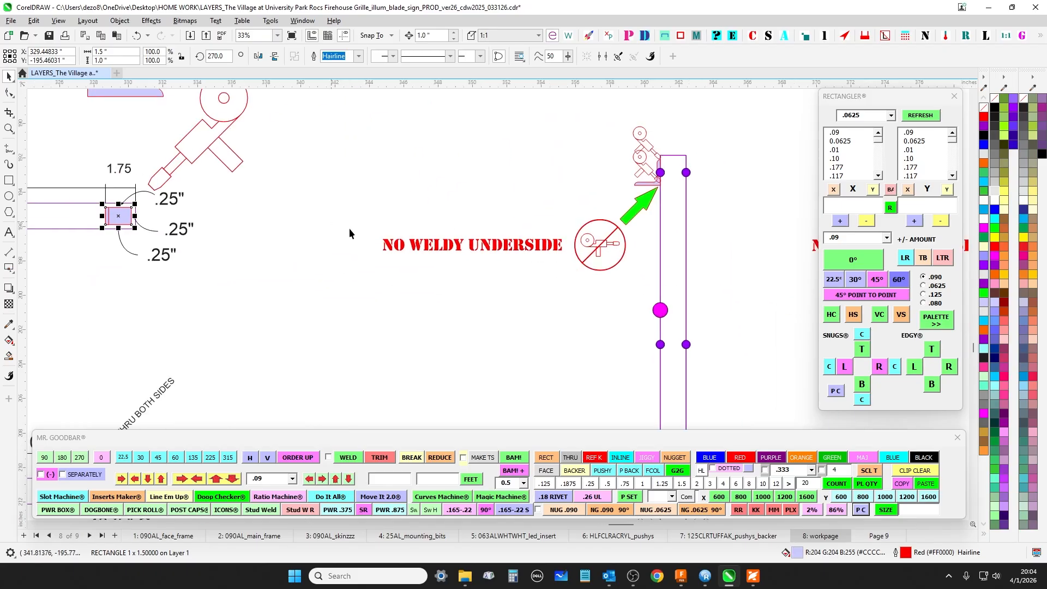
pyautogui.scroll(2, 641, 184)
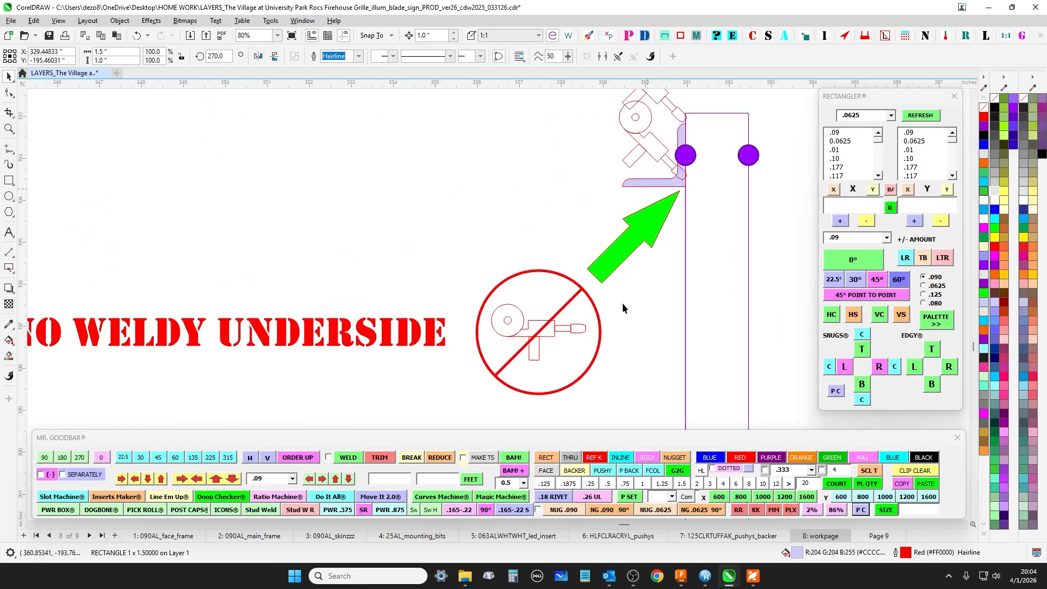
pyautogui.moveTo(623, 308); pyautogui.dragTo(857, 241)
pyautogui.moveTo(615, 241); pyautogui.dragTo(330, 243)
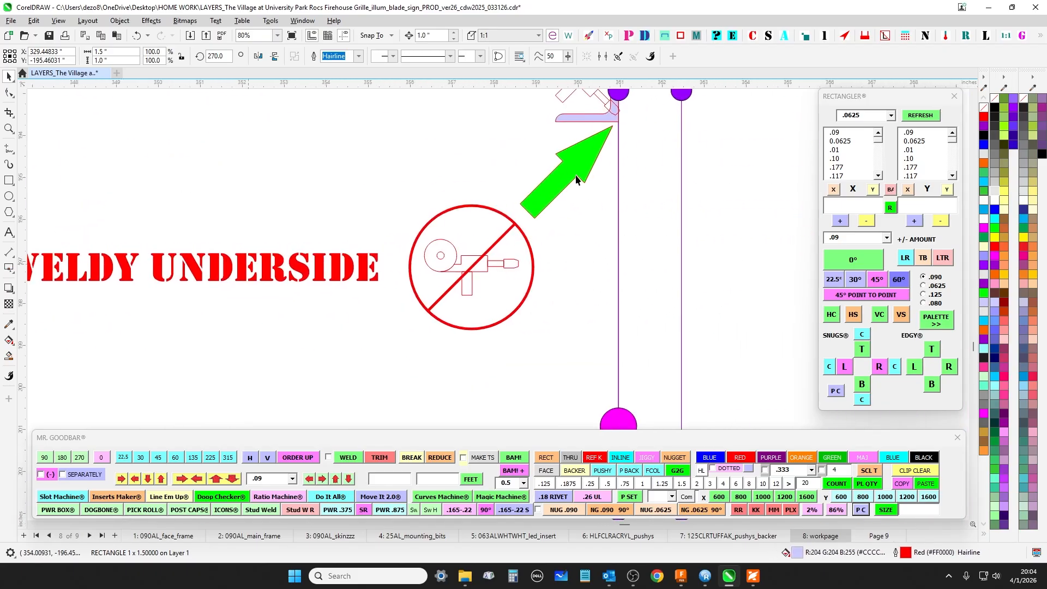
pyautogui.scroll(-2, 618, 136)
pyautogui.moveTo(329, 278); pyautogui.dragTo(488, 240)
# Step: Examine the STEP 1 stick's .25" angle offsets together with its 1.75 and 21.5 dimensions
pyautogui.scroll(3, 331, 243)
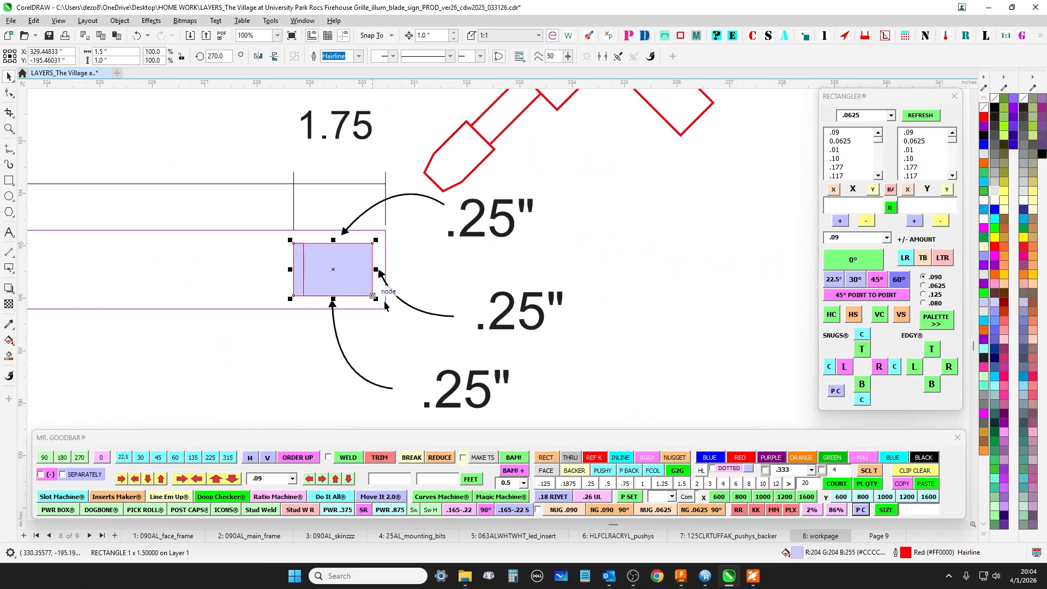
pyautogui.scroll(1, 444, 244)
pyautogui.hscroll(-1, 441, 191)
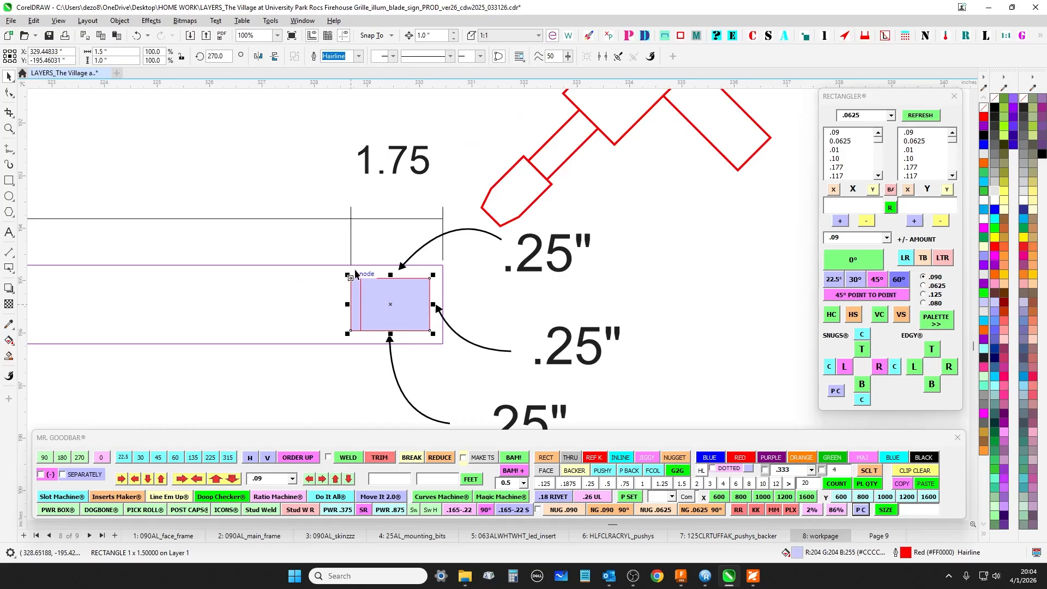
pyautogui.scroll(-2, 358, 304)
pyautogui.hscroll(-5, 338, 342)
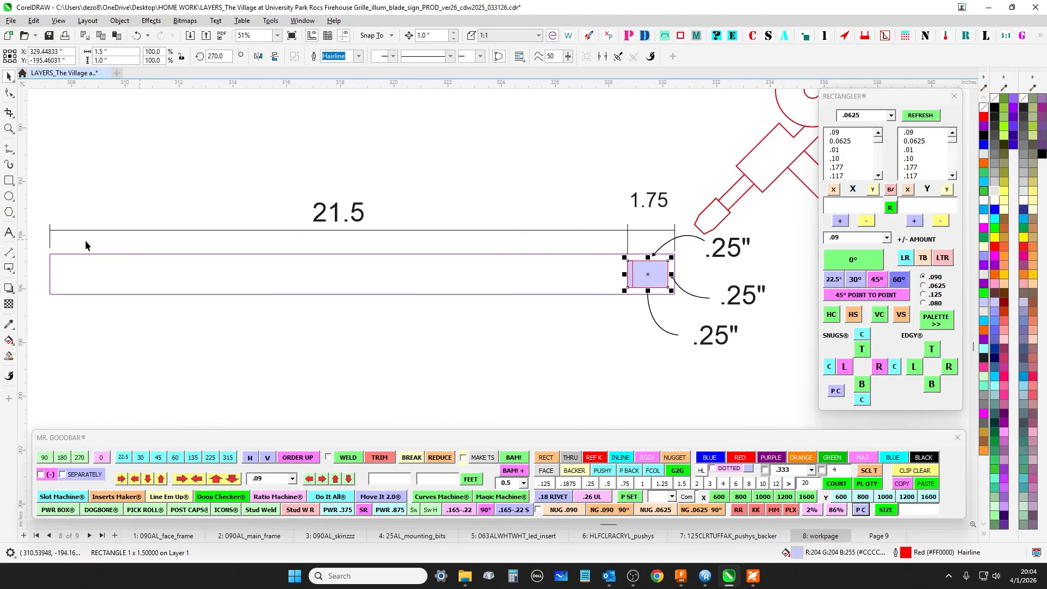
pyautogui.scroll(-1, 629, 357)
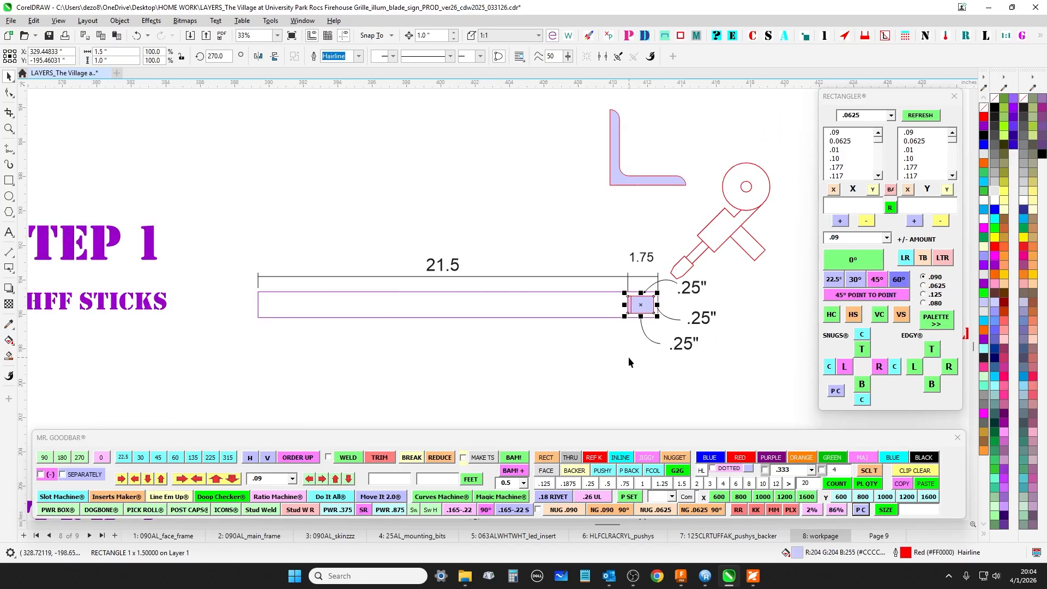
pyautogui.hscroll(3, 391, 241)
pyautogui.hscroll(-5, 307, 214)
pyautogui.hscroll(4, 479, 264)
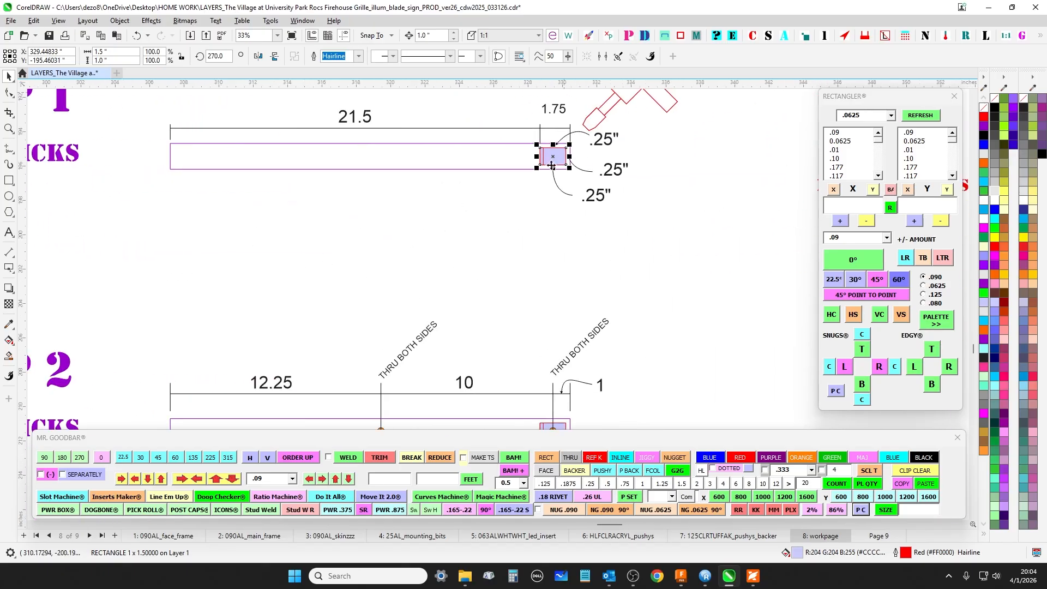
# Step: Review the STEP 2 drilling layout, selecting both .4375" diameter labels and the hole through the angle piece
pyautogui.scroll(-2, 525, 280)
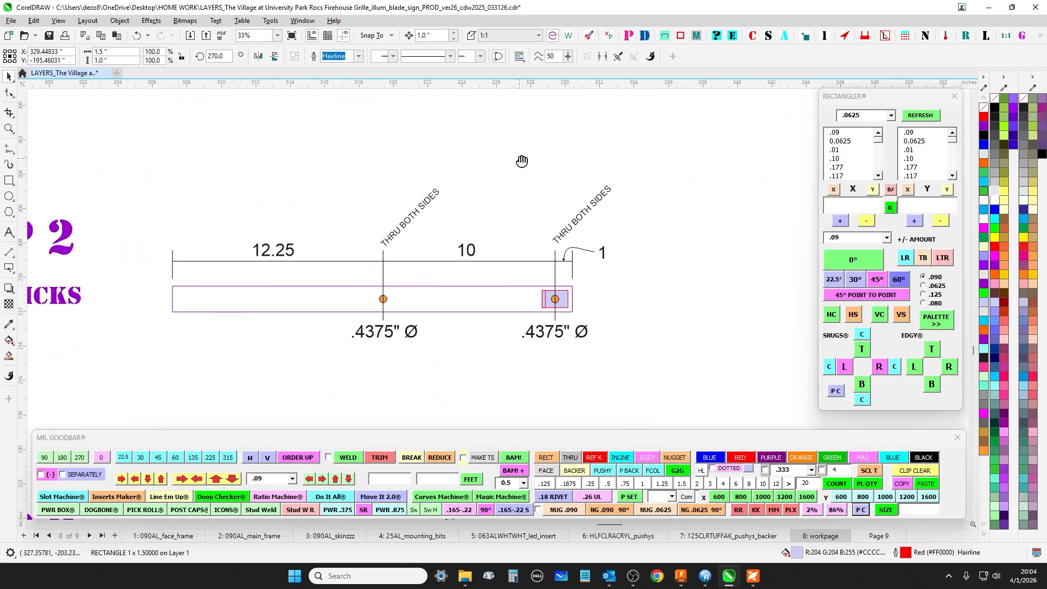
pyautogui.hscroll(-3, 493, 304)
pyautogui.scroll(1, 432, 222)
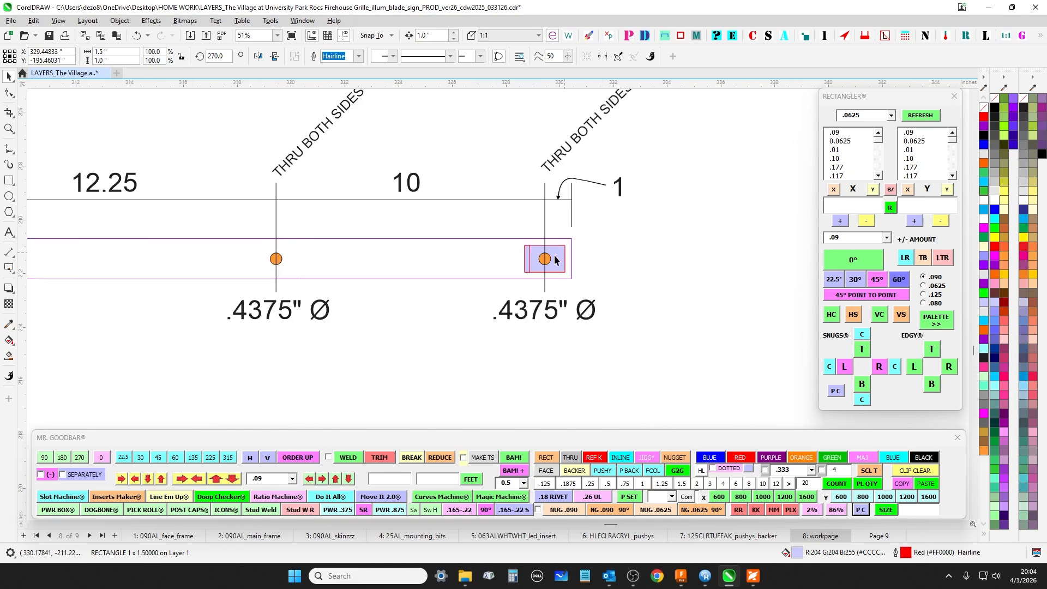
pyautogui.scroll(2, 555, 260)
pyautogui.scroll(-1, 451, 347)
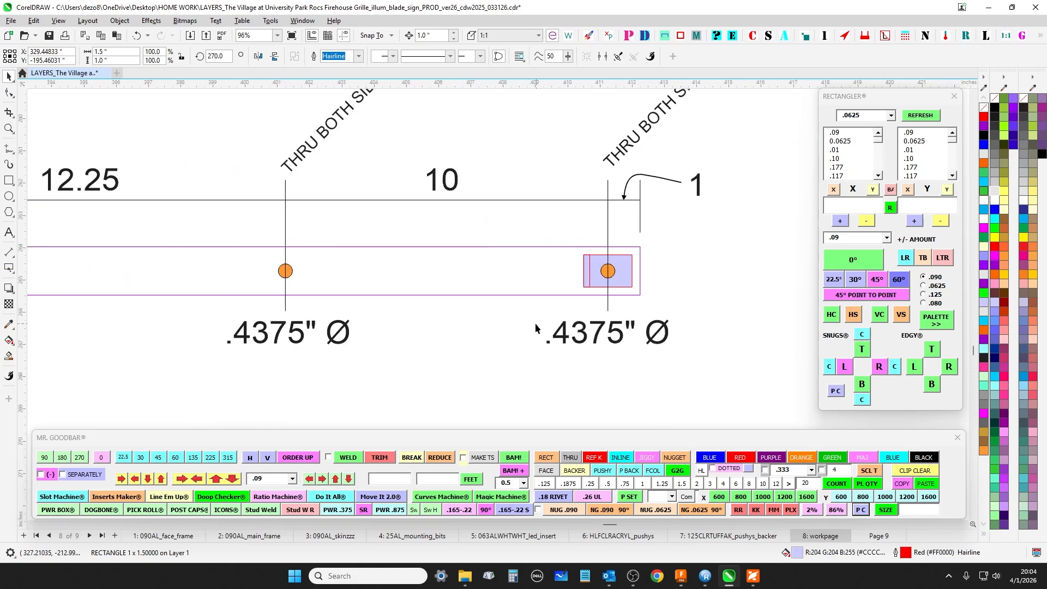
pyautogui.moveTo(199, 317); pyautogui.dragTo(732, 369)
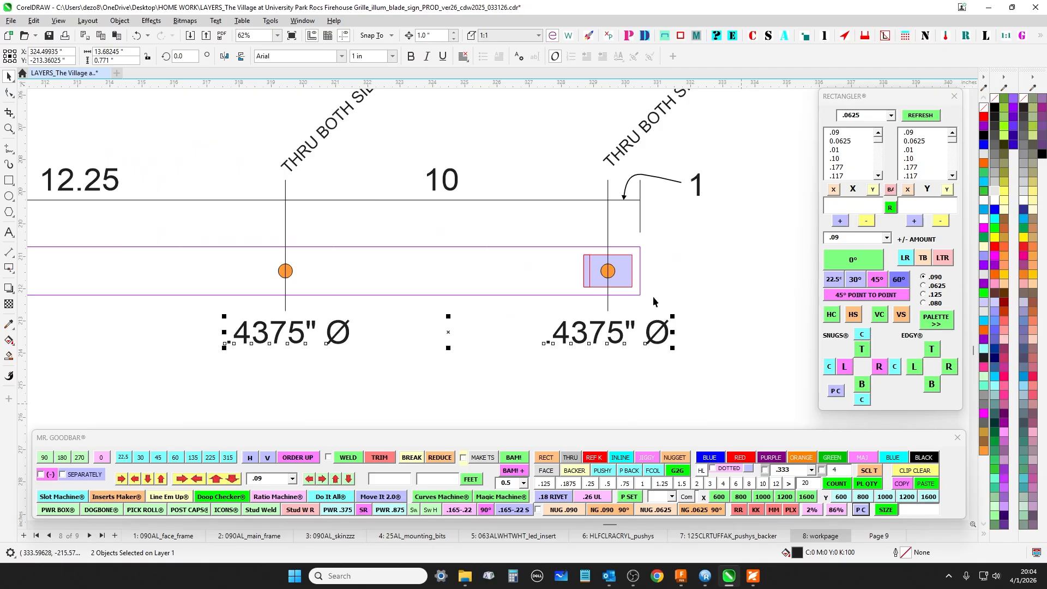
pyautogui.click(613, 276)
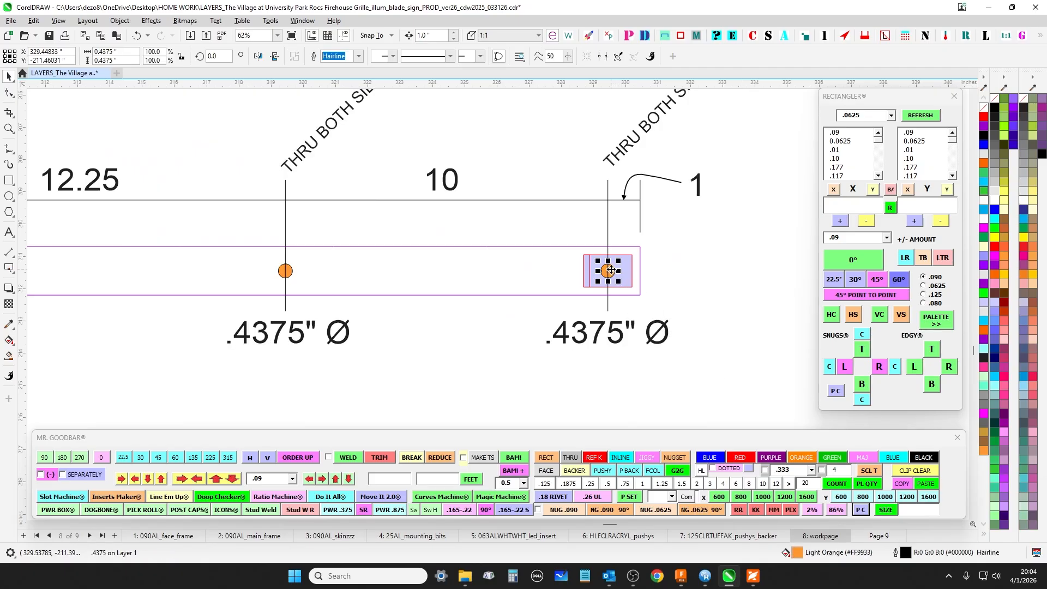
# Step: Check the THRU BOTH SIDES notes and hole spacing dimensions in STEP 2, selecting the hole near the middle of the stick
pyautogui.moveTo(565, 175); pyautogui.dragTo(602, 212)
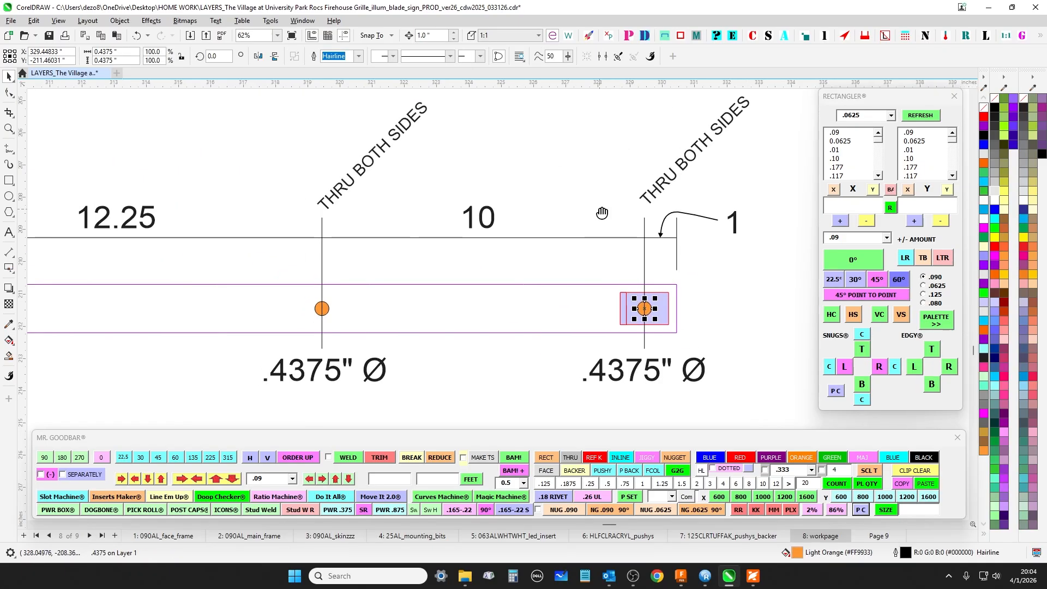
pyautogui.scroll(1, 324, 325)
pyautogui.click(321, 301)
pyautogui.scroll(-1, 419, 348)
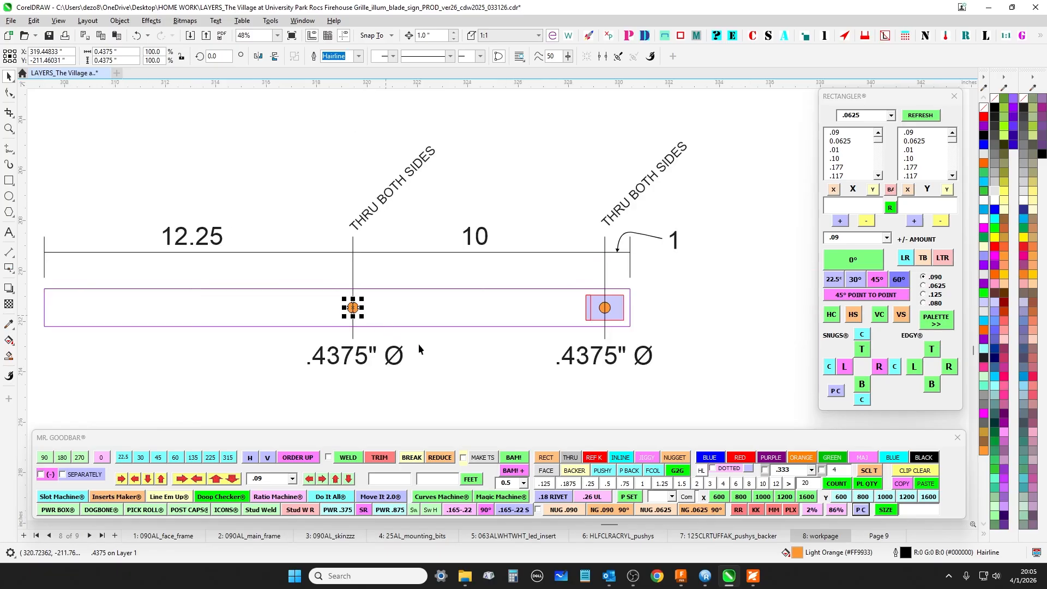
pyautogui.scroll(2, 656, 248)
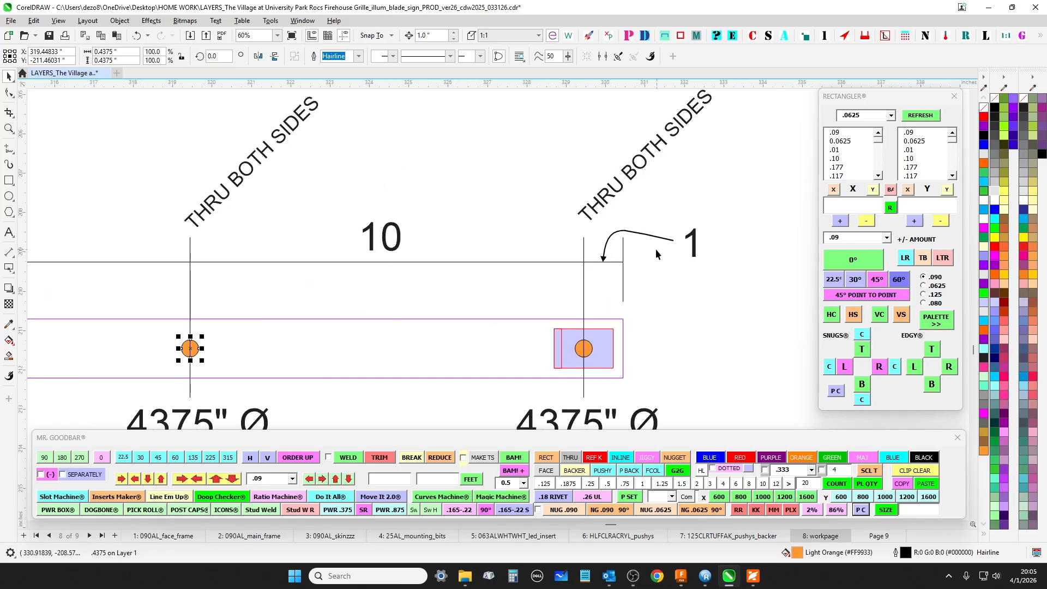
pyautogui.scroll(-2, 557, 264)
pyautogui.scroll(1, 314, 270)
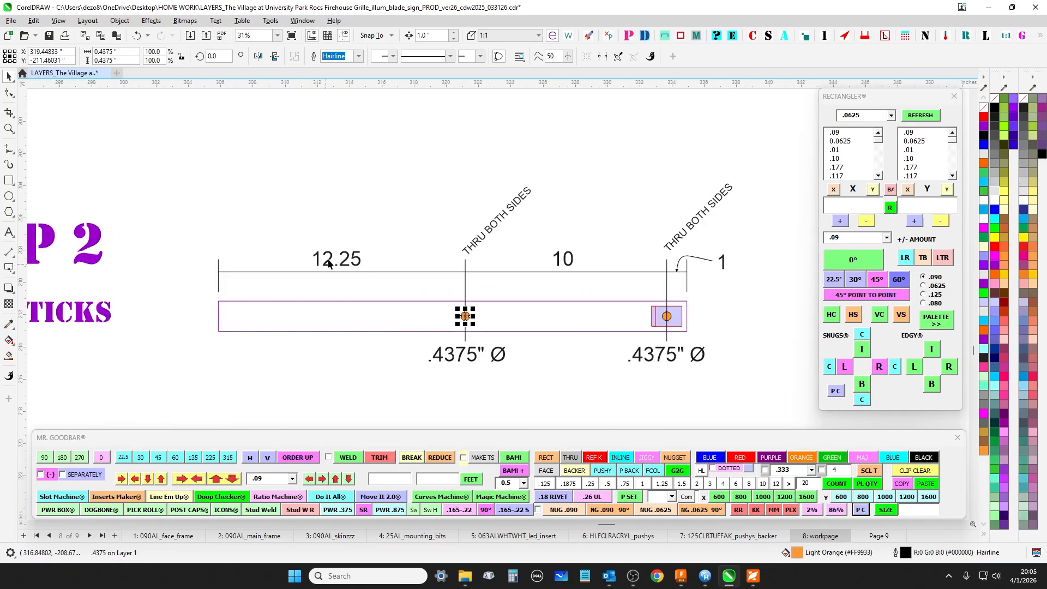
# Step: Review the STEP 3 power hole on the stick, selecting the magenta hole with its centerline and the .875" PWR labels
pyautogui.scroll(-5, 313, 320)
pyautogui.scroll(-4, 332, 342)
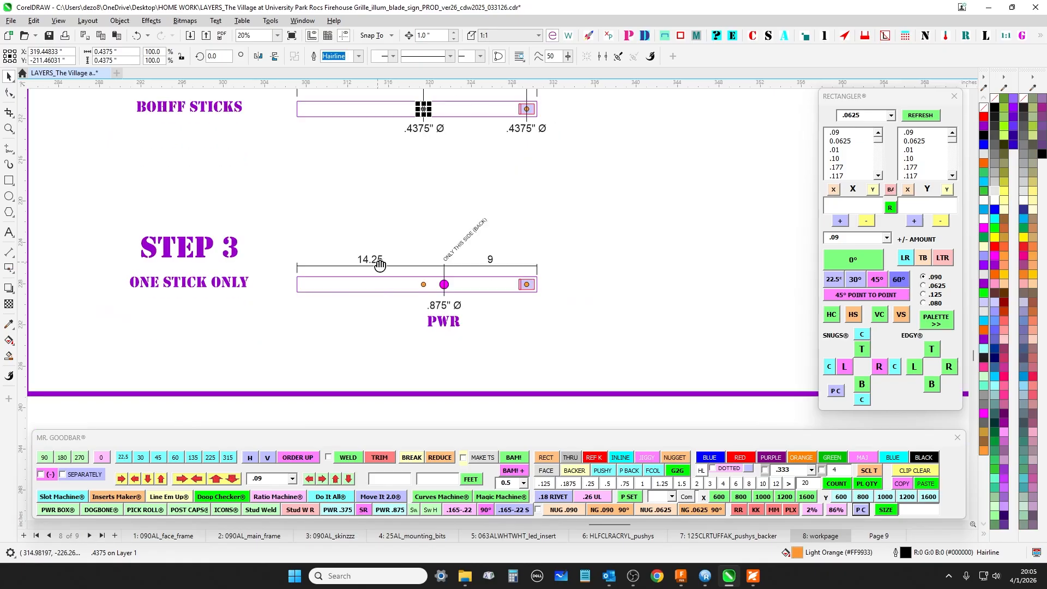
pyautogui.scroll(4, 437, 254)
pyautogui.moveTo(497, 347); pyautogui.dragTo(500, 354)
pyautogui.moveTo(504, 356); pyautogui.dragTo(603, 339)
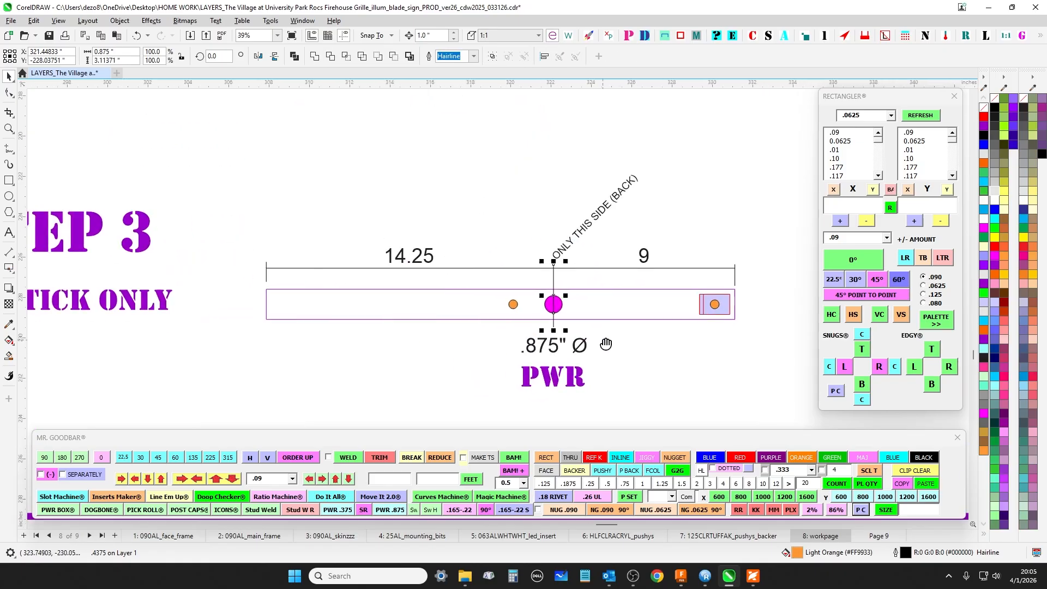
pyautogui.scroll(1, 580, 296)
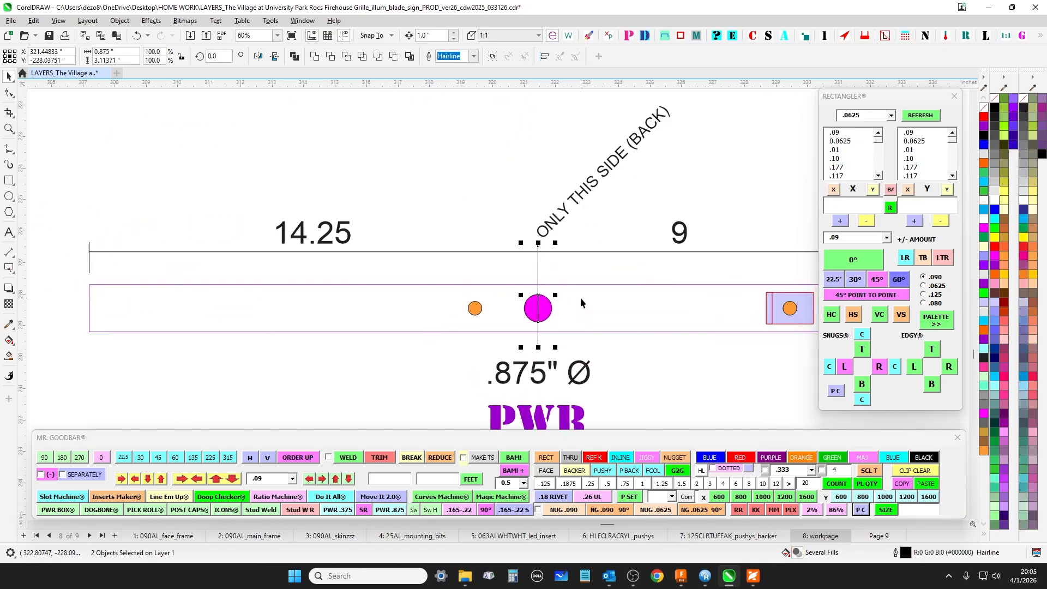
pyautogui.scroll(-1, 508, 342)
pyautogui.moveTo(463, 283); pyautogui.dragTo(693, 425)
pyautogui.moveTo(651, 376); pyautogui.dragTo(651, 380)
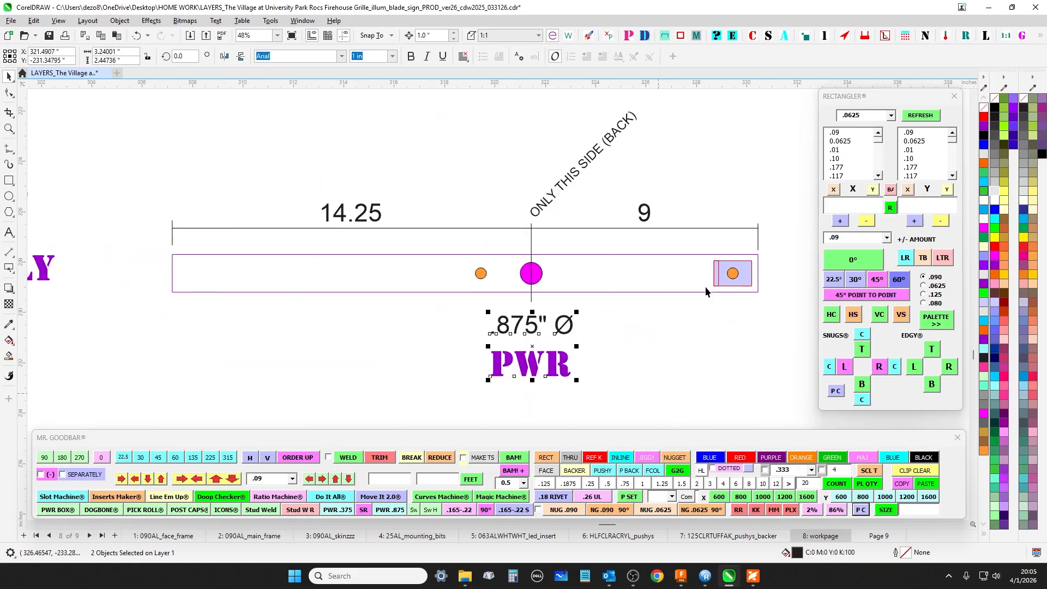
# Step: Compare the STEP 3 holes and the ONLY THIS SIDE (BACK) note, selecting the orange bolt hole and the magenta power hole
pyautogui.click(620, 333)
pyautogui.click(481, 274)
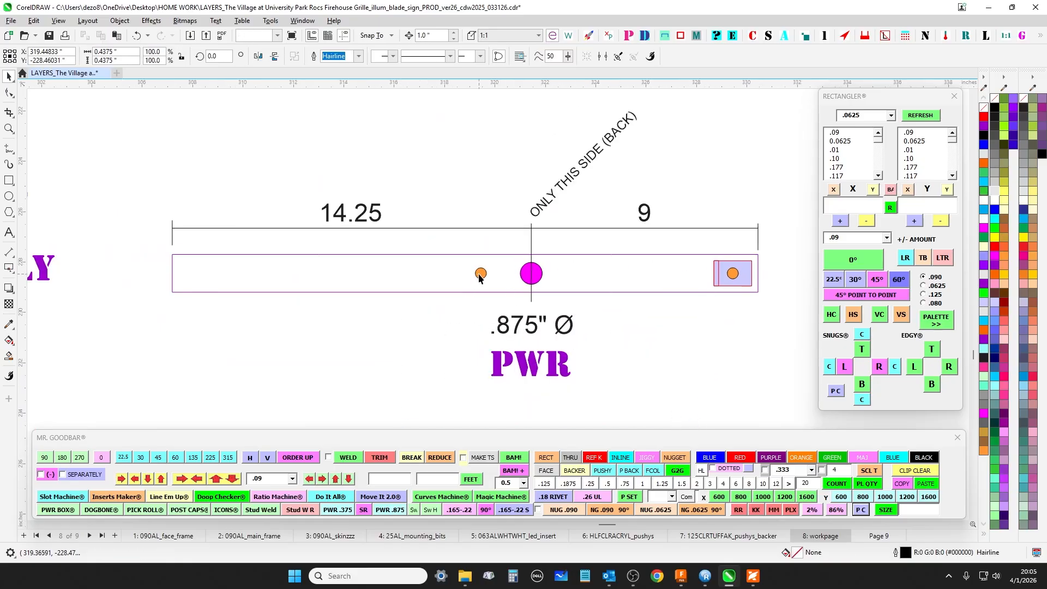
pyautogui.click(532, 275)
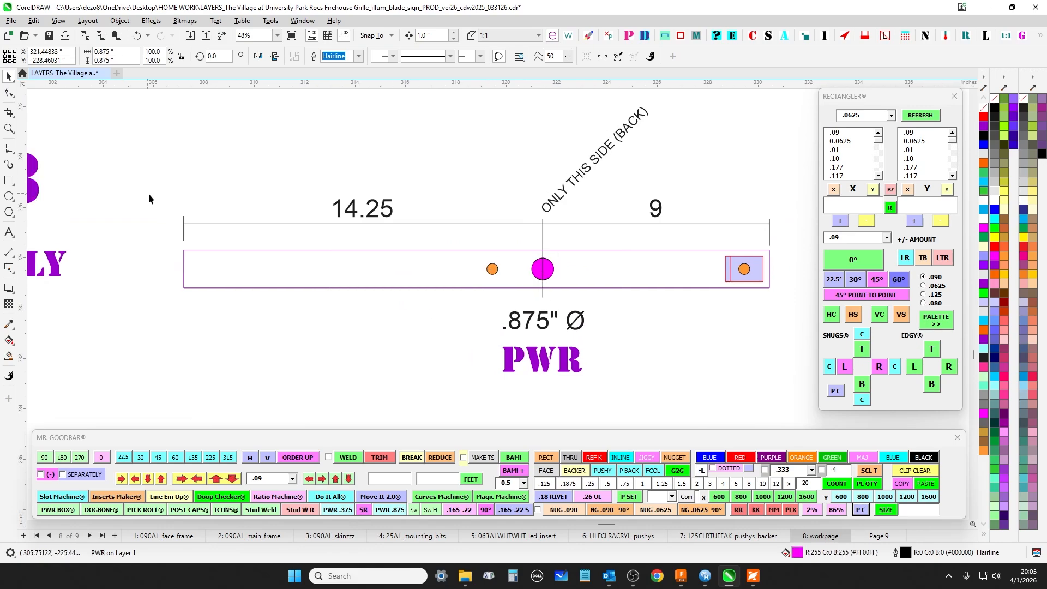
pyautogui.moveTo(148, 193); pyautogui.dragTo(569, 261)
pyautogui.moveTo(802, 198); pyautogui.dragTo(493, 268)
pyautogui.click(639, 303)
pyautogui.click(543, 270)
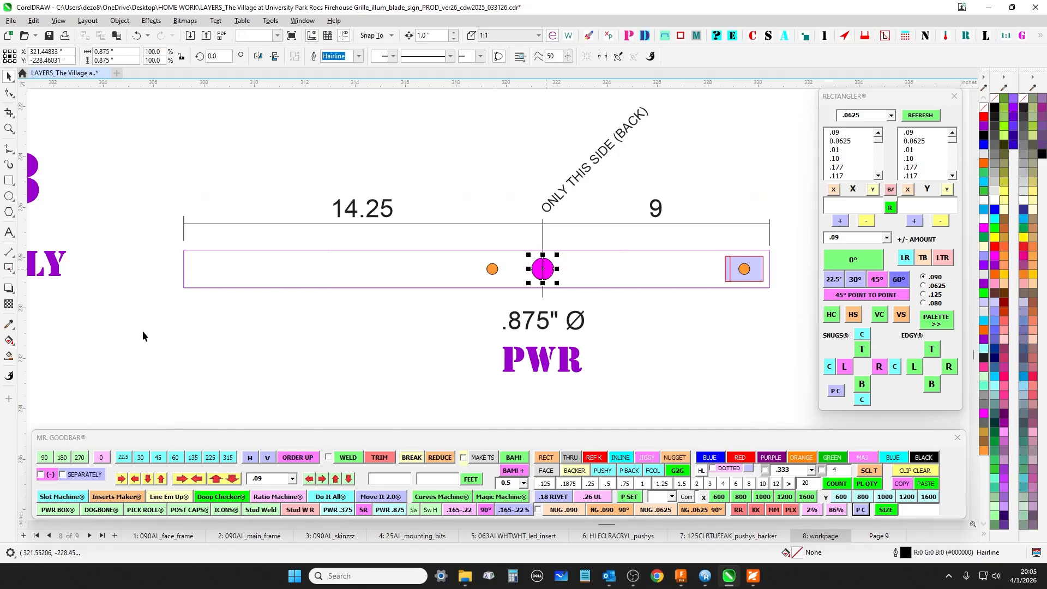
# Step: Inspect the ONE STICK ONLY label, selecting it and the angle piece with its bolt hole at the stick's end
pyautogui.moveTo(131, 334); pyautogui.dragTo(455, 304)
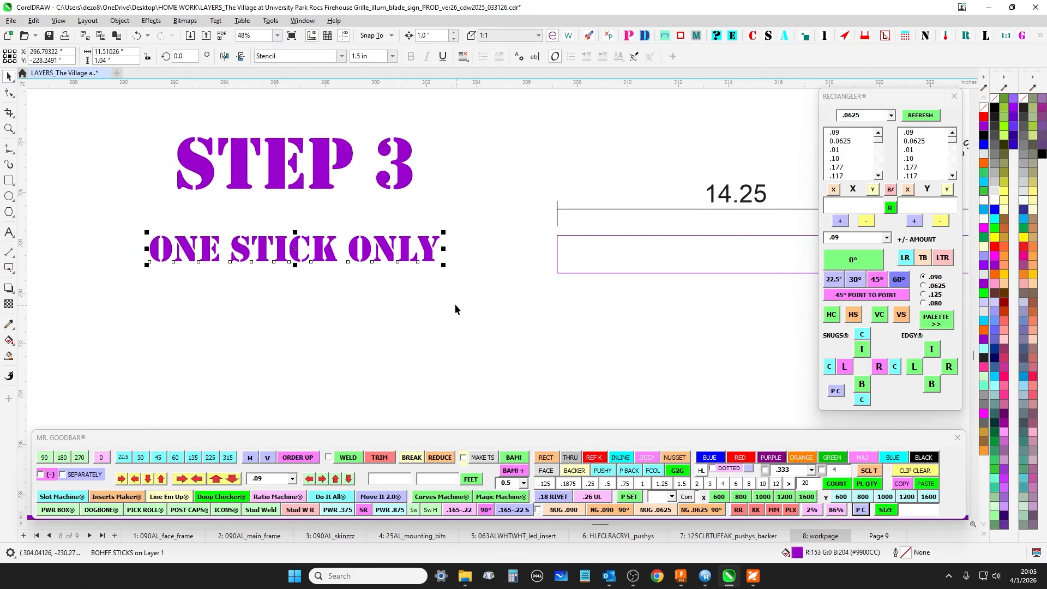
pyautogui.scroll(-2, 455, 304)
pyautogui.scroll(4, 492, 324)
pyautogui.moveTo(456, 247); pyautogui.dragTo(662, 381)
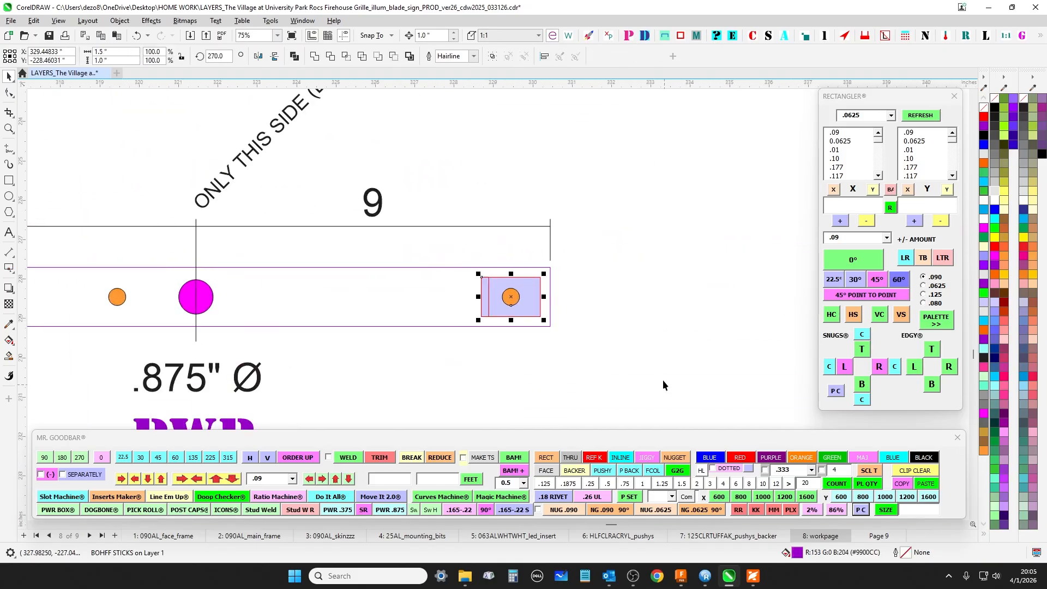
# Step: Look over the frame's leg and CAPPY BOHSSS details and the QTY 2 mounting channel parts above them
pyautogui.scroll(-4, 650, 368)
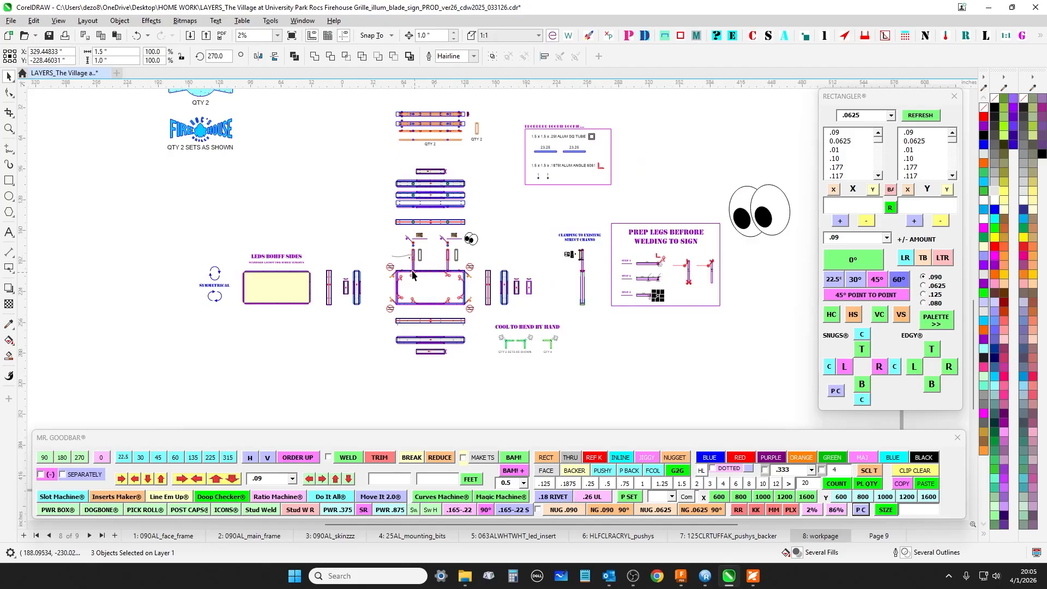
pyautogui.scroll(6, 417, 261)
pyautogui.moveTo(432, 356); pyautogui.dragTo(383, 438)
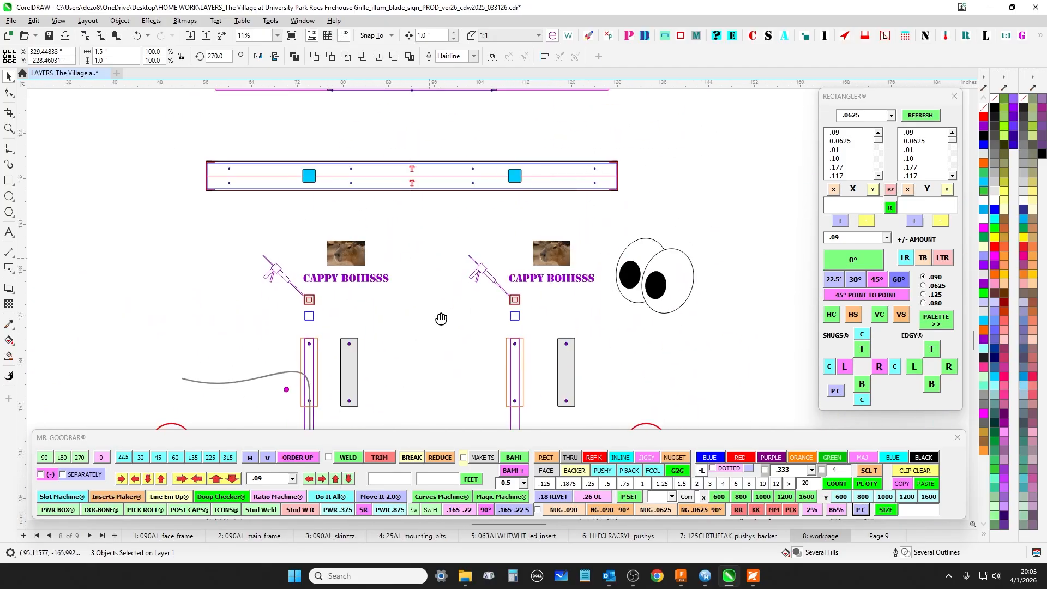
pyautogui.moveTo(442, 318); pyautogui.dragTo(454, 490)
pyautogui.moveTo(449, 153); pyautogui.dragTo(455, 349)
pyautogui.scroll(-2, 517, 277)
pyautogui.moveTo(626, 284); pyautogui.dragTo(650, 374)
pyautogui.scroll(3, 477, 179)
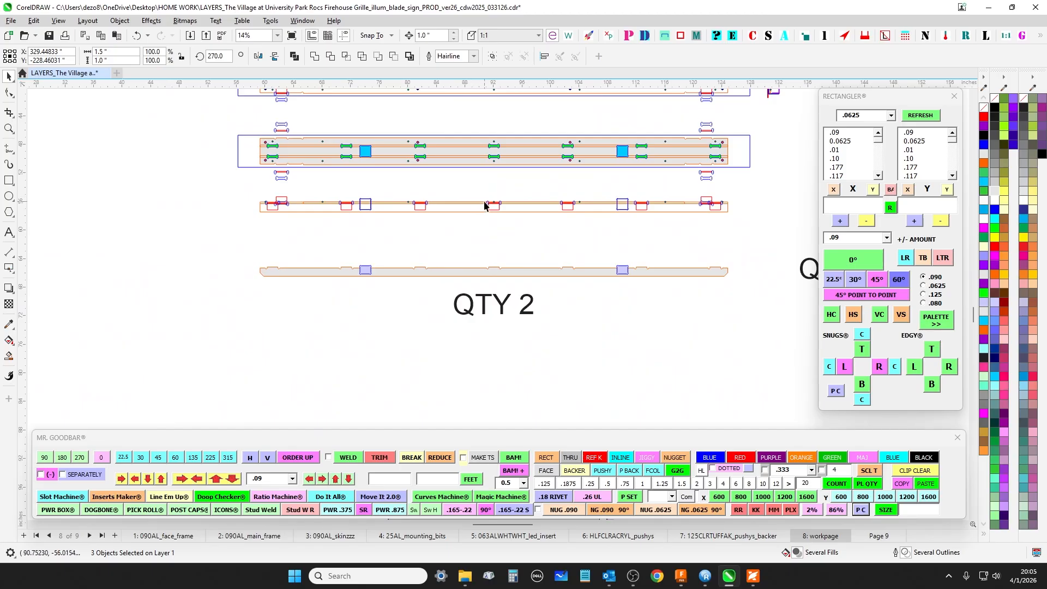
# Step: Inspect the long notched strip at the bottom of the mounting channel parts, selecting it together with its QTY 2 label
pyautogui.moveTo(439, 194); pyautogui.dragTo(440, 206)
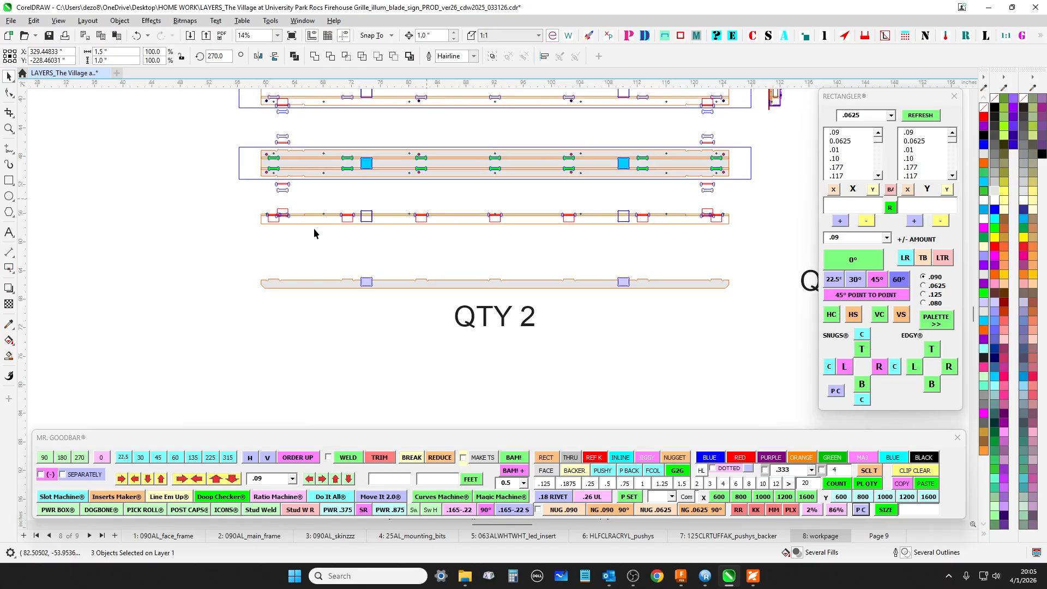
pyautogui.moveTo(829, 334); pyautogui.dragTo(828, 333)
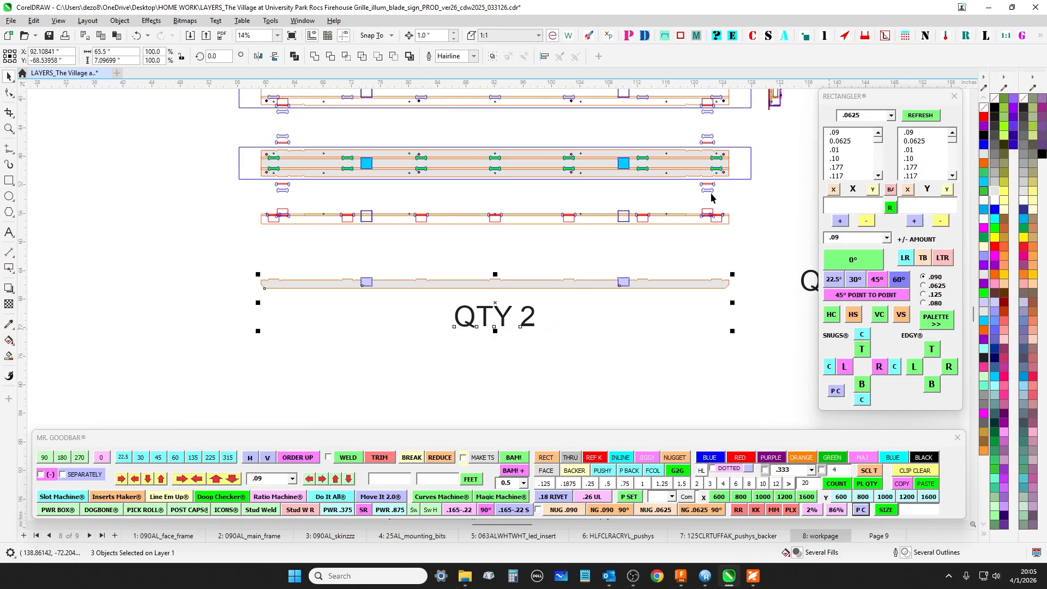
pyautogui.scroll(-1, 480, 177)
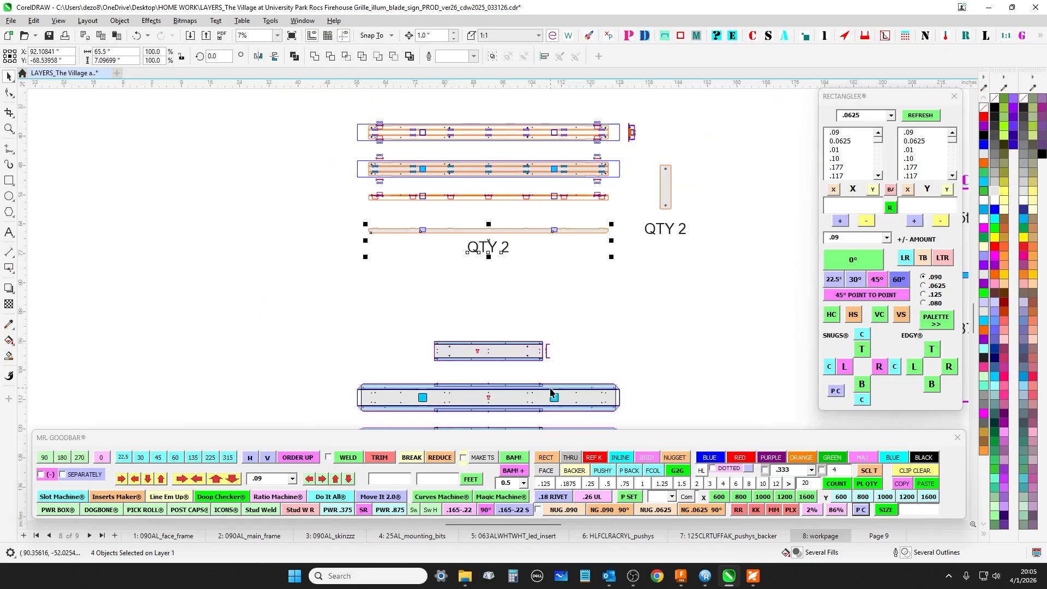
# Step: Review the STEP 1 stick detail in the PREP LEGS drawing, including its 21.5 and 1.75 dimensions and .25" offsets
pyautogui.moveTo(551, 390); pyautogui.dragTo(527, 119)
pyautogui.moveTo(718, 245); pyautogui.dragTo(80, 237)
pyautogui.moveTo(551, 327)
pyautogui.mouseDown()
pyautogui.moveTo(320, 226)
pyautogui.moveTo(456, 304)
pyautogui.mouseUp()
pyautogui.scroll(2, 456, 303)
pyautogui.moveTo(173, 246); pyautogui.dragTo(348, 252)
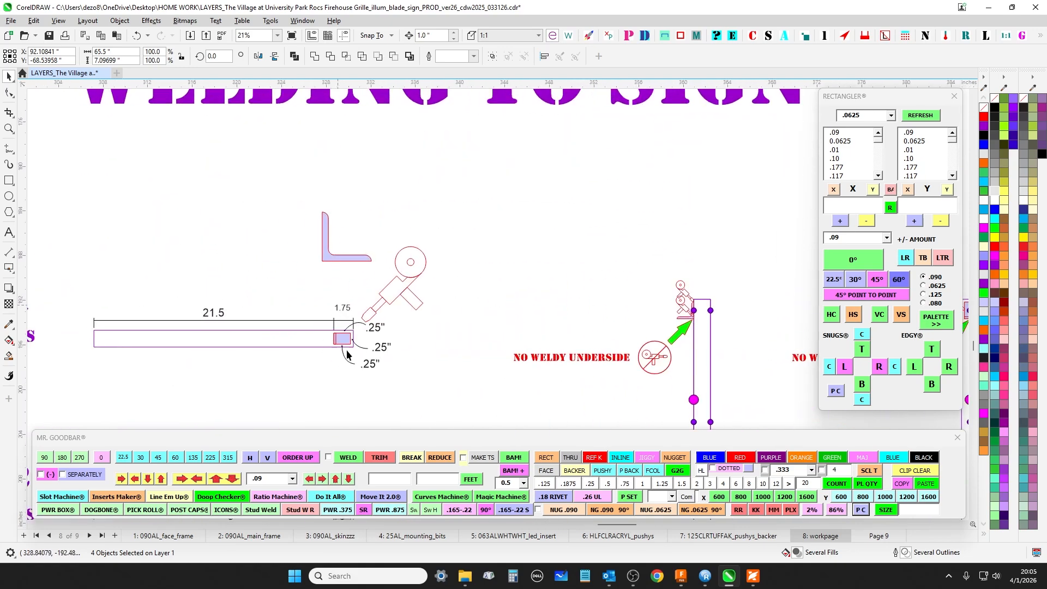
pyautogui.scroll(-2, 347, 342)
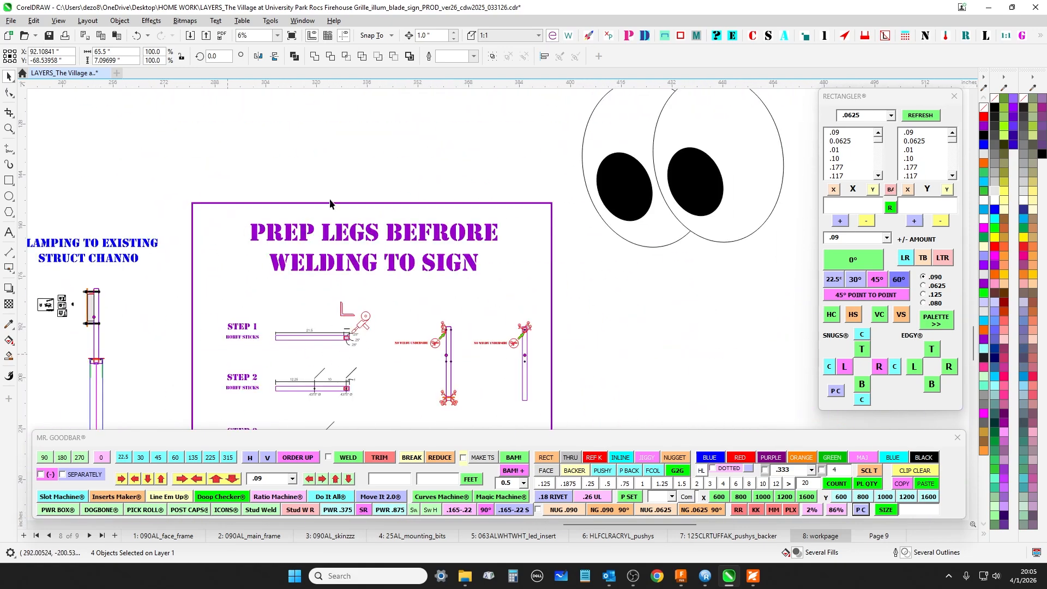
pyautogui.scroll(1, 289, 335)
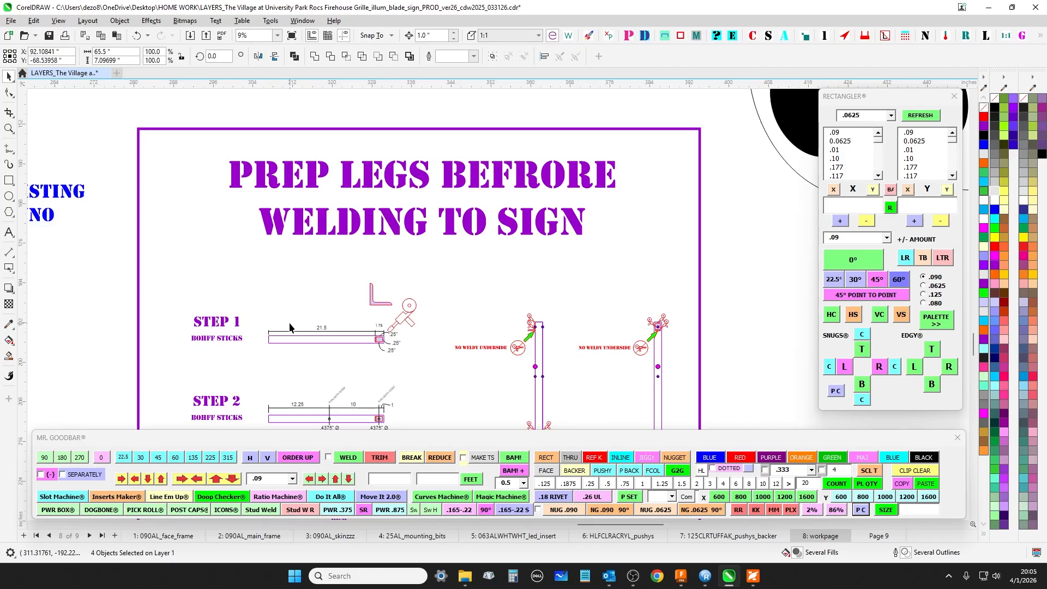
pyautogui.moveTo(348, 300); pyautogui.dragTo(464, 277)
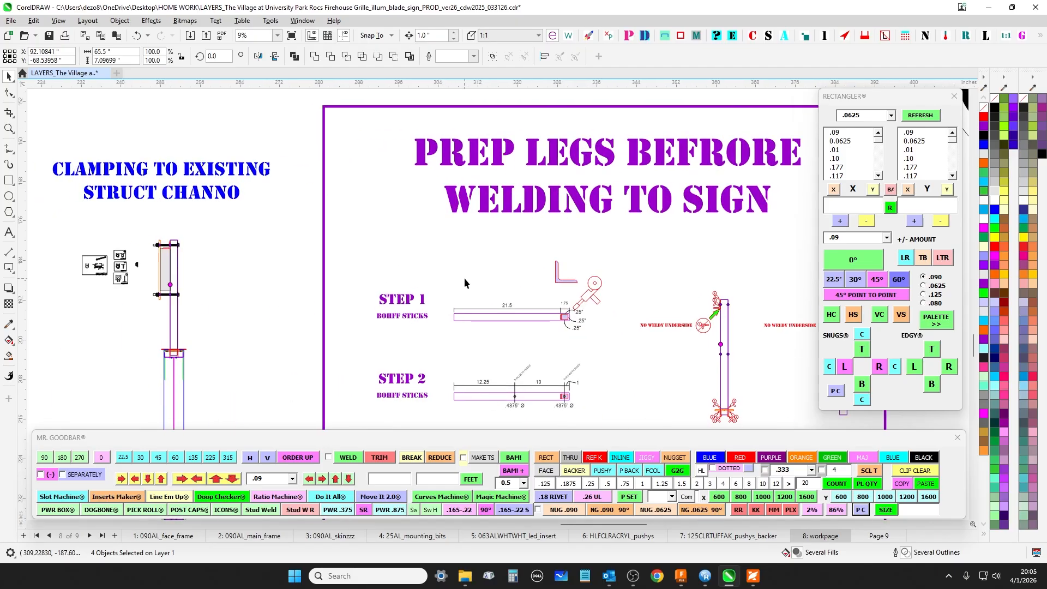
# Step: Select the frame's top panel with the square leg cutouts and compare it with the STEP 1 stick and clamping details
pyautogui.scroll(-2, 439, 294)
pyautogui.scroll(1, 437, 294)
pyautogui.moveTo(226, 296)
pyautogui.mouseDown()
pyautogui.moveTo(600, 306)
pyautogui.moveTo(727, 357)
pyautogui.mouseUp()
pyautogui.moveTo(480, 294); pyautogui.dragTo(526, 344)
pyautogui.moveTo(194, 131); pyautogui.dragTo(457, 172)
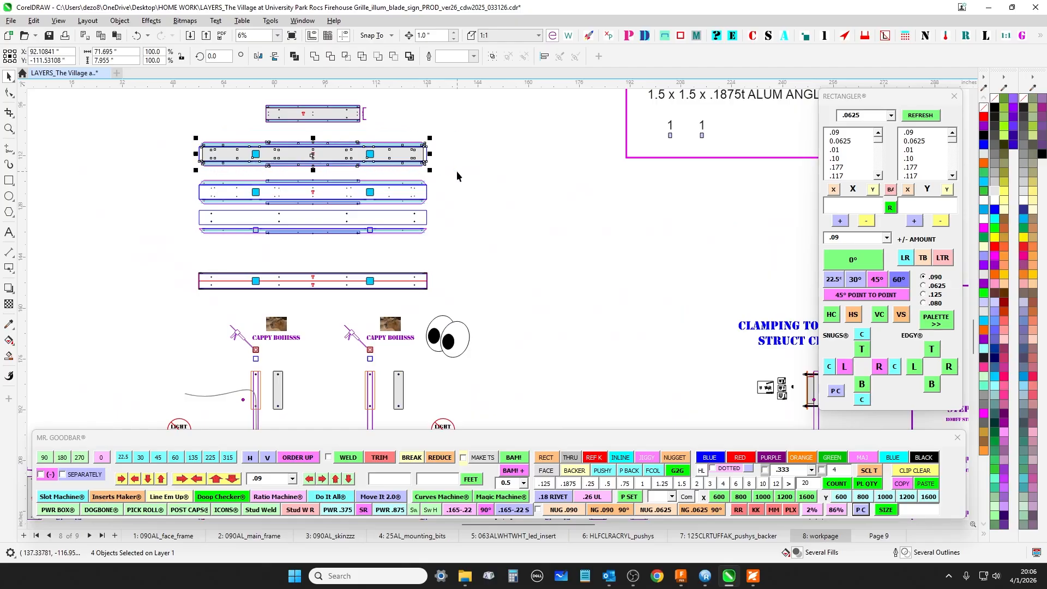
pyautogui.scroll(-1, 457, 169)
pyautogui.moveTo(736, 322); pyautogui.dragTo(390, 238)
pyautogui.scroll(2, 616, 276)
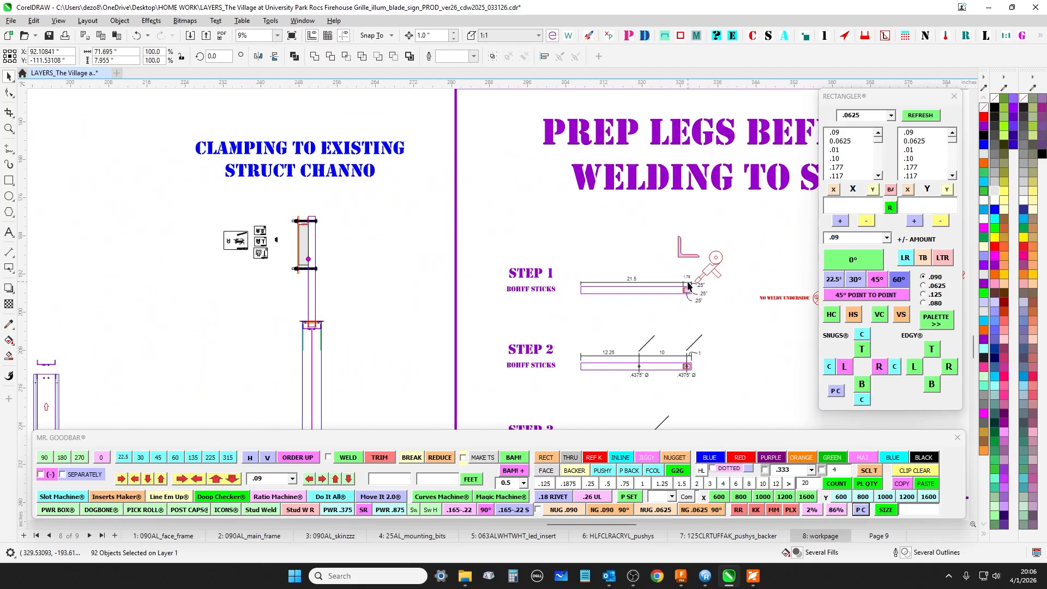
# Step: Inspect the square leg openings in the mounting channel parts, selecting the left opening on the notched QTY 2 strip
pyautogui.scroll(-3, 688, 285)
pyautogui.moveTo(461, 237); pyautogui.dragTo(514, 358)
pyautogui.scroll(3, 371, 175)
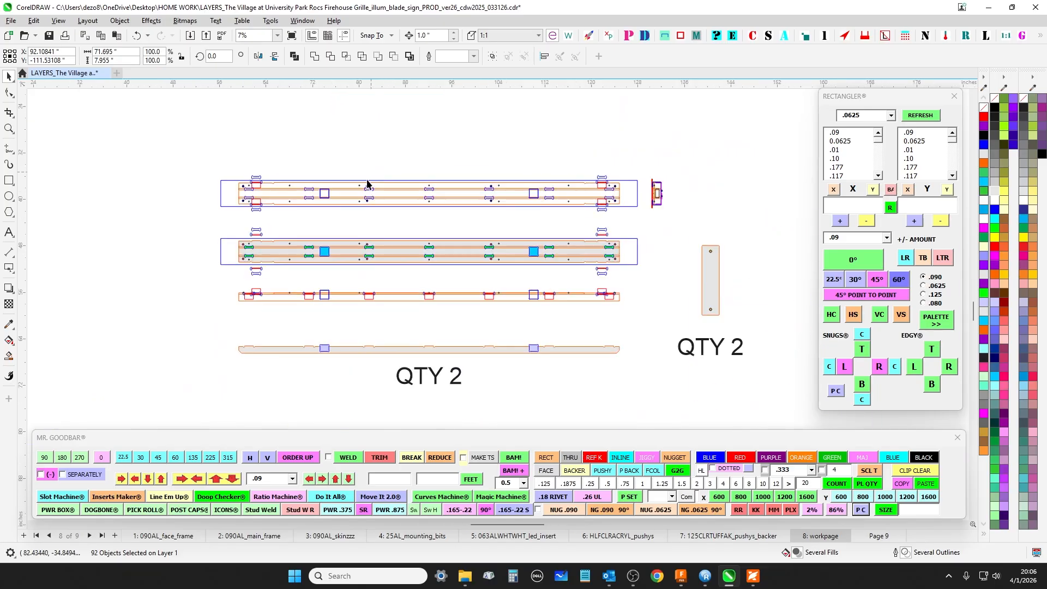
pyautogui.scroll(6, 316, 247)
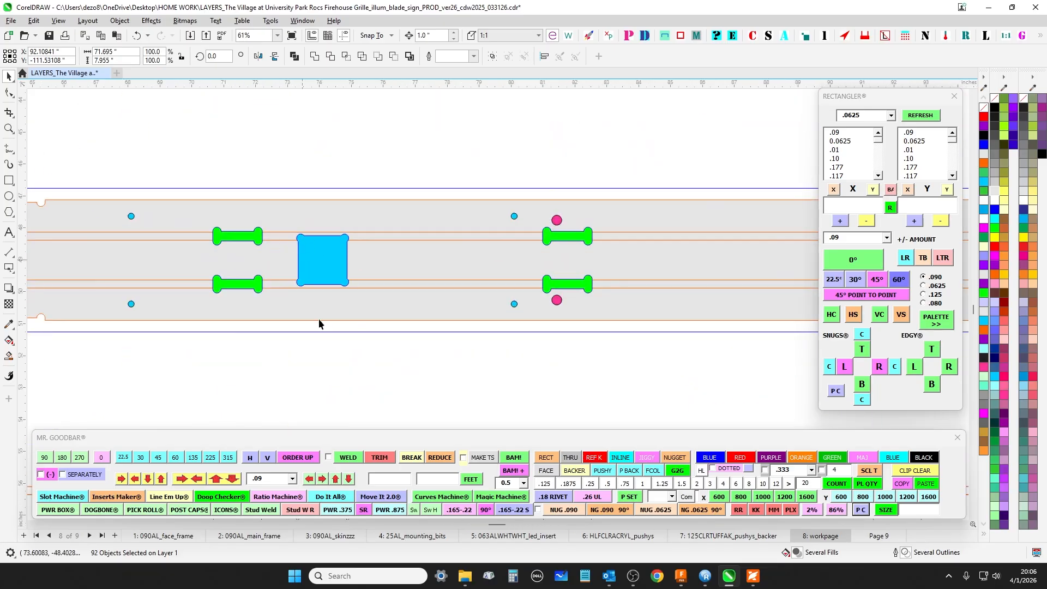
pyautogui.scroll(-3, 319, 318)
pyautogui.moveTo(320, 319); pyautogui.dragTo(318, 260)
pyautogui.scroll(1, 319, 359)
pyautogui.moveTo(319, 359); pyautogui.dragTo(298, 218)
pyautogui.moveTo(278, 266); pyautogui.dragTo(355, 369)
pyautogui.moveTo(450, 272); pyautogui.dragTo(424, 268)
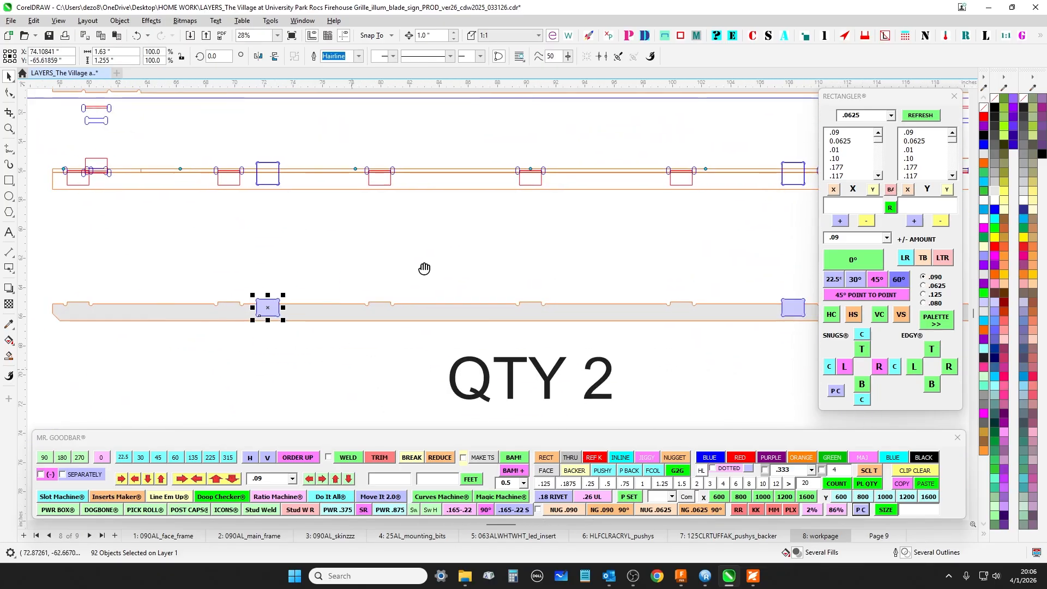
# Step: Examine the channel tabs and leg openings along the assembled frame's top edge and at its upper-left corner
pyautogui.scroll(-3, 650, 259)
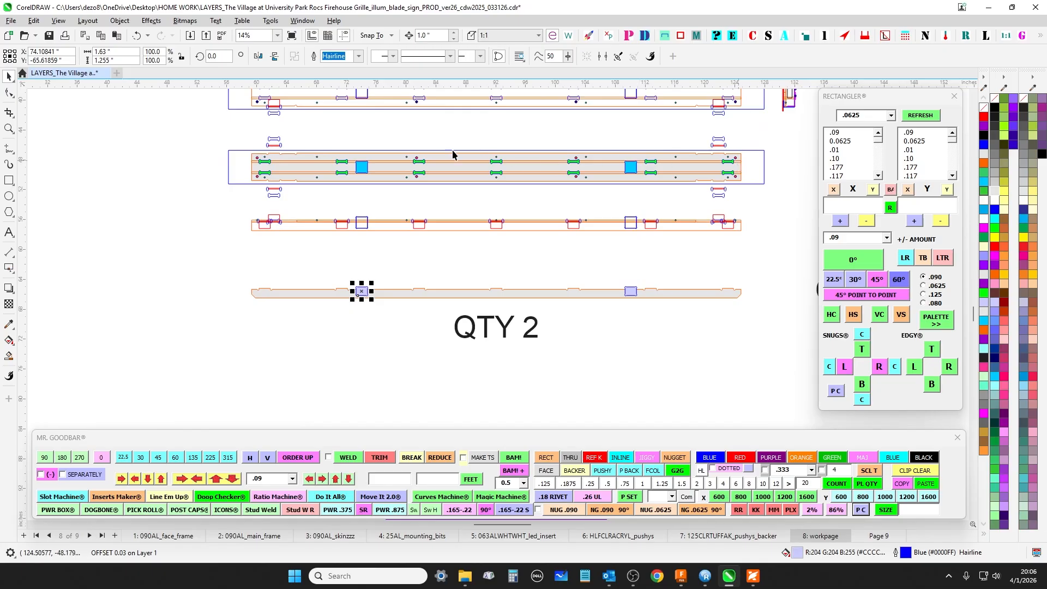
pyautogui.scroll(-3, 727, 183)
pyautogui.moveTo(701, 424)
pyautogui.mouseDown()
pyautogui.moveTo(662, 193)
pyautogui.moveTo(617, 150)
pyautogui.moveTo(607, 113)
pyautogui.mouseUp()
pyautogui.scroll(3, 581, 268)
pyautogui.scroll(4, 581, 267)
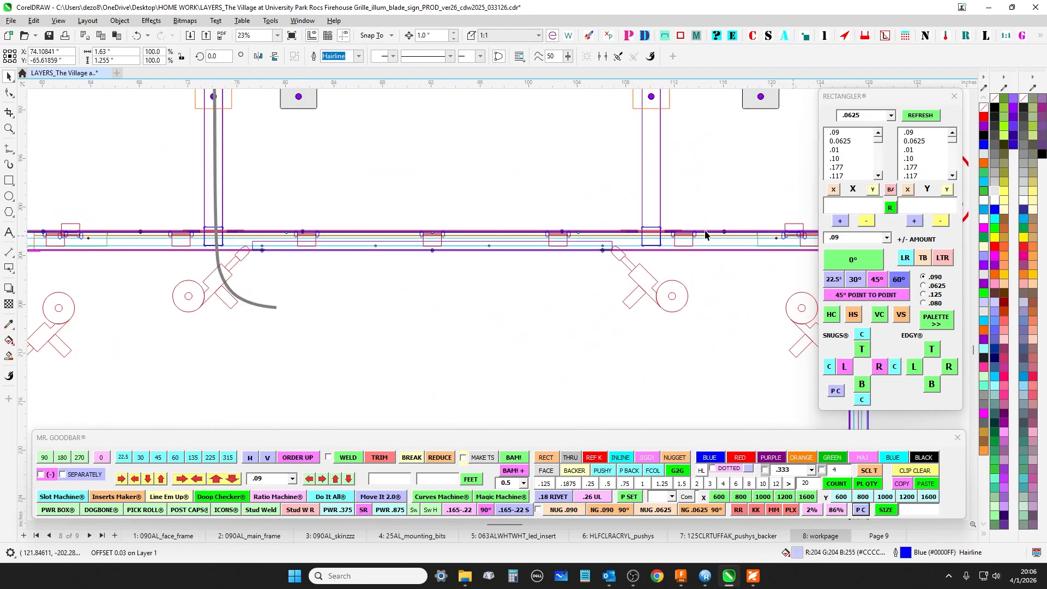
pyautogui.moveTo(282, 247); pyautogui.dragTo(524, 257)
pyautogui.scroll(5, 329, 254)
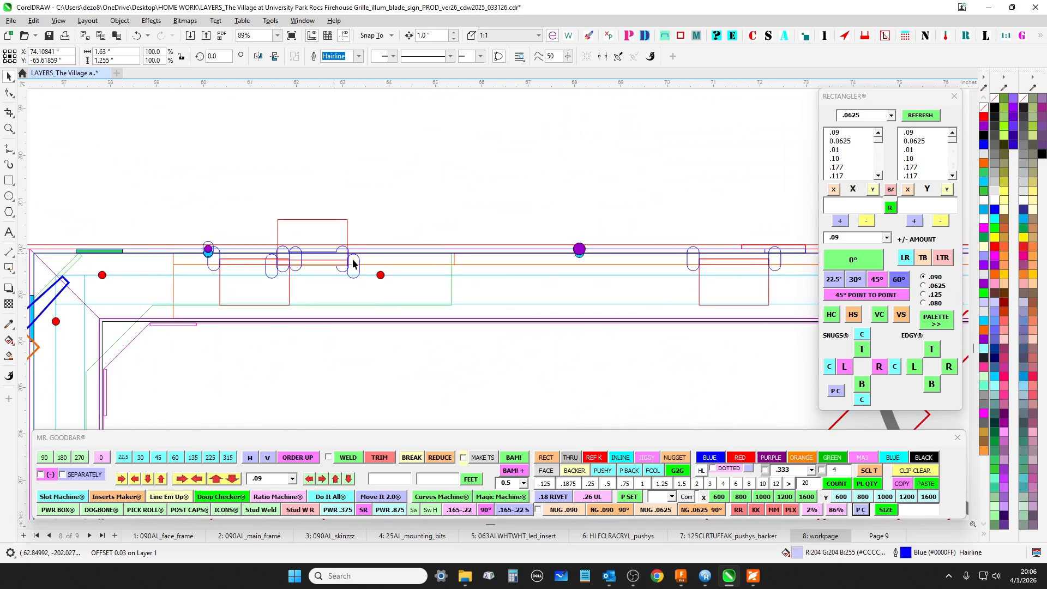
# Step: Return to the mounting channel parts and select the tabs and slots at the left end of the channel
pyautogui.scroll(-6, 332, 262)
pyautogui.scroll(-5, 334, 268)
pyautogui.moveTo(337, 202); pyautogui.dragTo(334, 344)
pyautogui.moveTo(343, 144); pyautogui.dragTo(354, 338)
pyautogui.scroll(5, 346, 197)
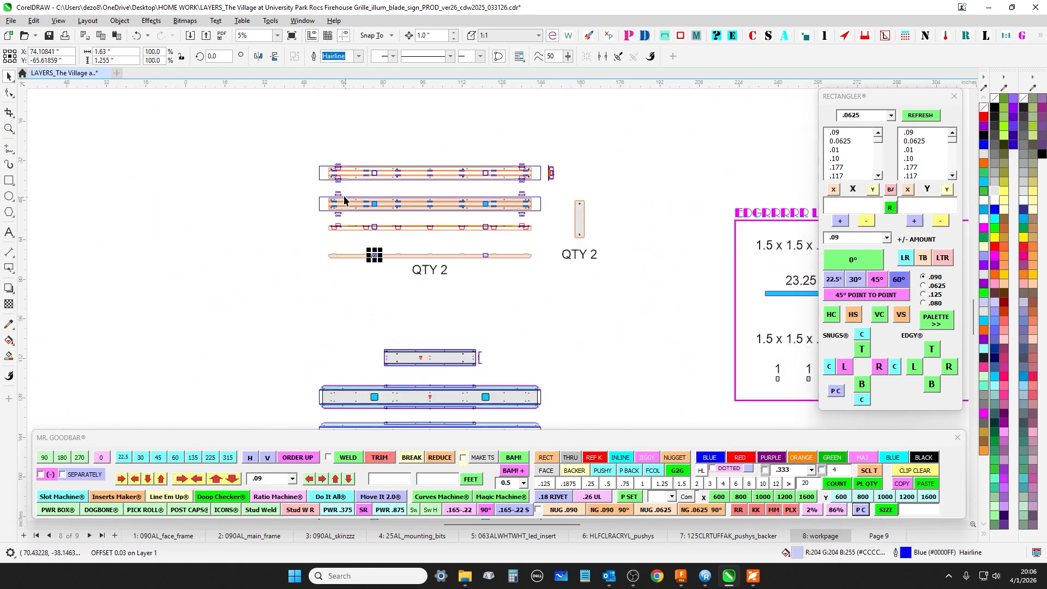
pyautogui.moveTo(274, 168); pyautogui.dragTo(356, 307)
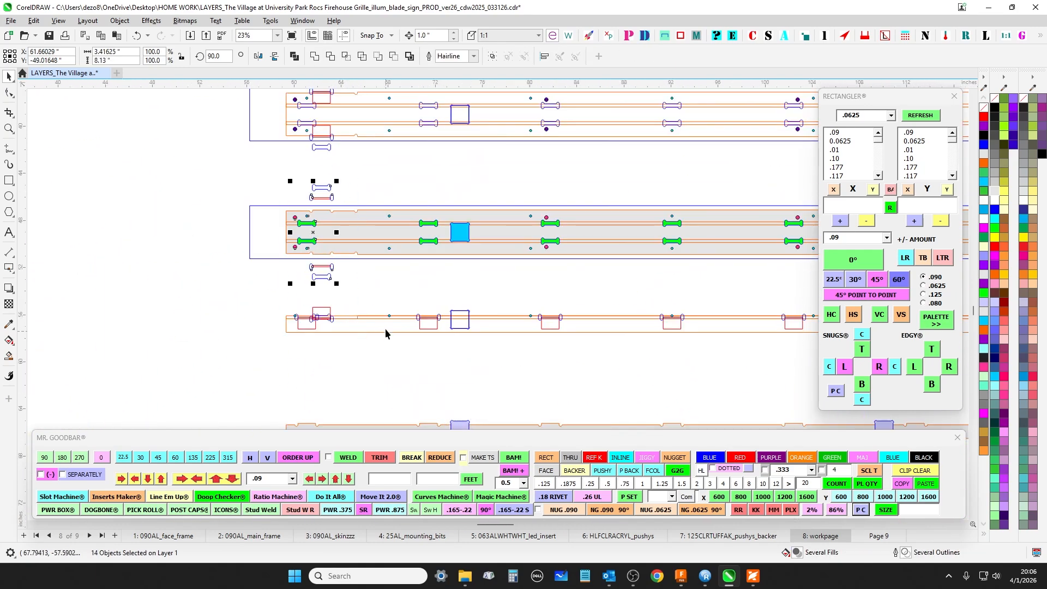
# Step: Look over the frame's side panels and the COOL TO BEND BY HAND corner pieces
pyautogui.scroll(1, 341, 211)
pyautogui.scroll(-4, 344, 221)
pyautogui.moveTo(389, 355); pyautogui.dragTo(418, 236)
pyautogui.moveTo(410, 386); pyautogui.dragTo(427, 162)
pyautogui.moveTo(676, 425); pyautogui.dragTo(350, 87)
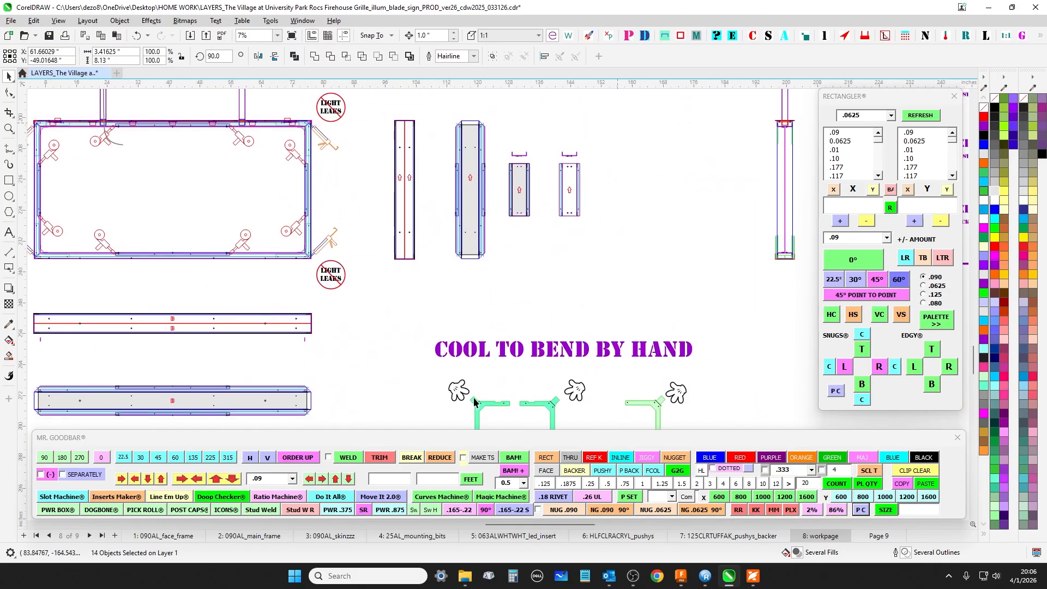
pyautogui.scroll(2, 491, 401)
pyautogui.moveTo(501, 401); pyautogui.dragTo(485, 329)
pyautogui.scroll(-4, 580, 328)
pyautogui.moveTo(472, 264); pyautogui.dragTo(621, 405)
# Step: Inspect the tabs at the upper-left end of the assembled frame, selecting them and clearing the selection
pyautogui.scroll(3, 231, 171)
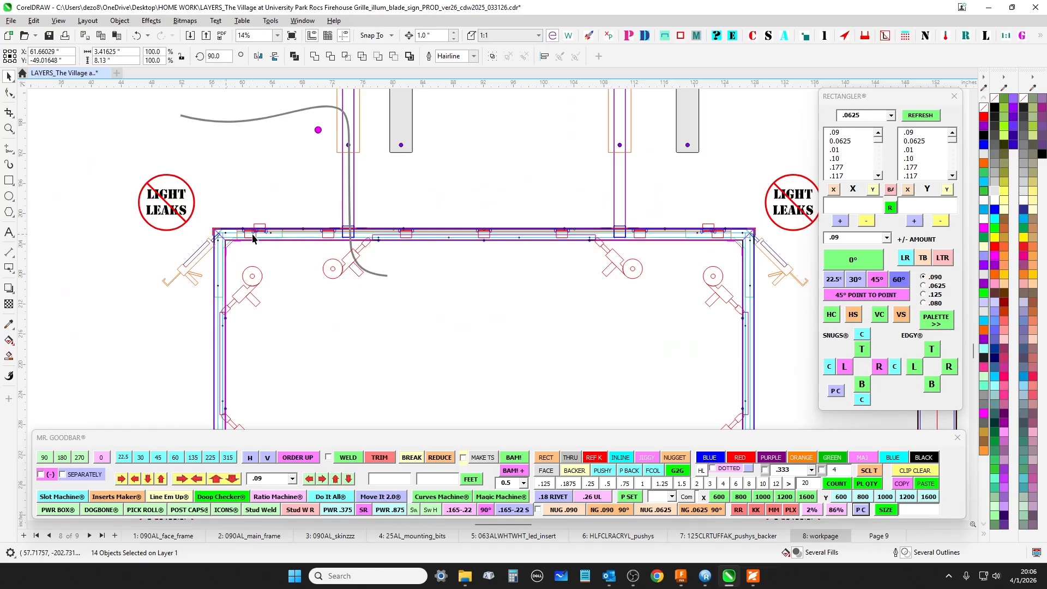
pyautogui.scroll(3, 252, 239)
pyautogui.moveTo(394, 283); pyautogui.dragTo(396, 283)
pyautogui.scroll(-3, 362, 276)
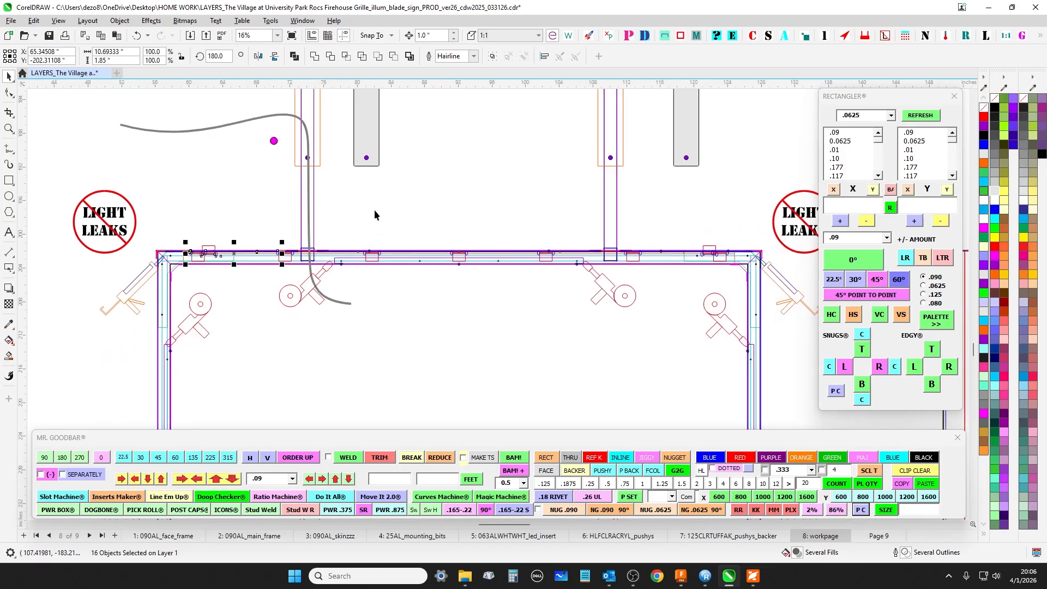
pyautogui.scroll(-1, 362, 240)
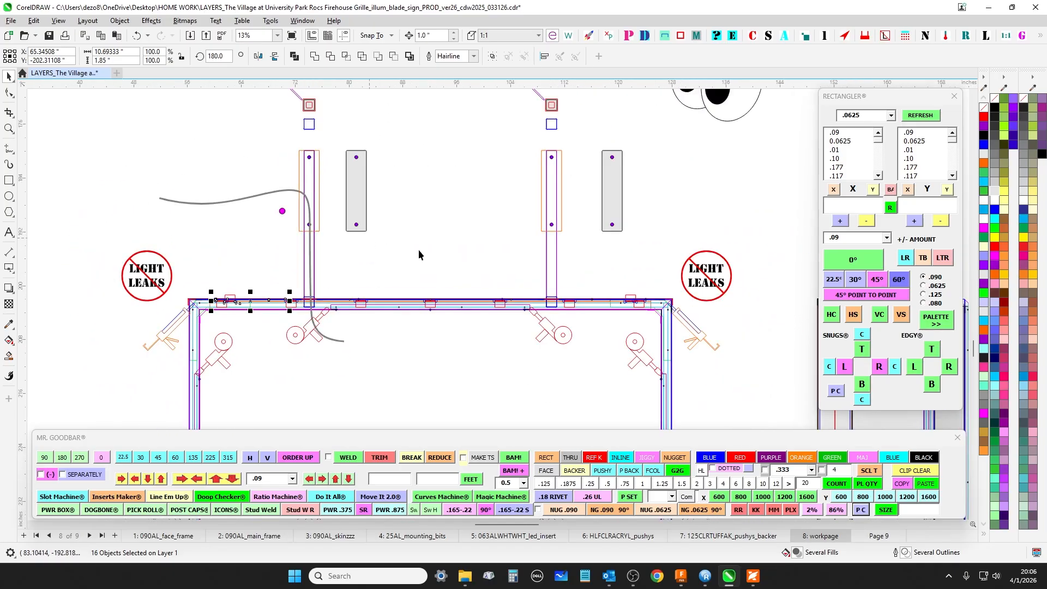
pyautogui.moveTo(427, 272); pyautogui.dragTo(427, 318)
pyautogui.click(387, 207)
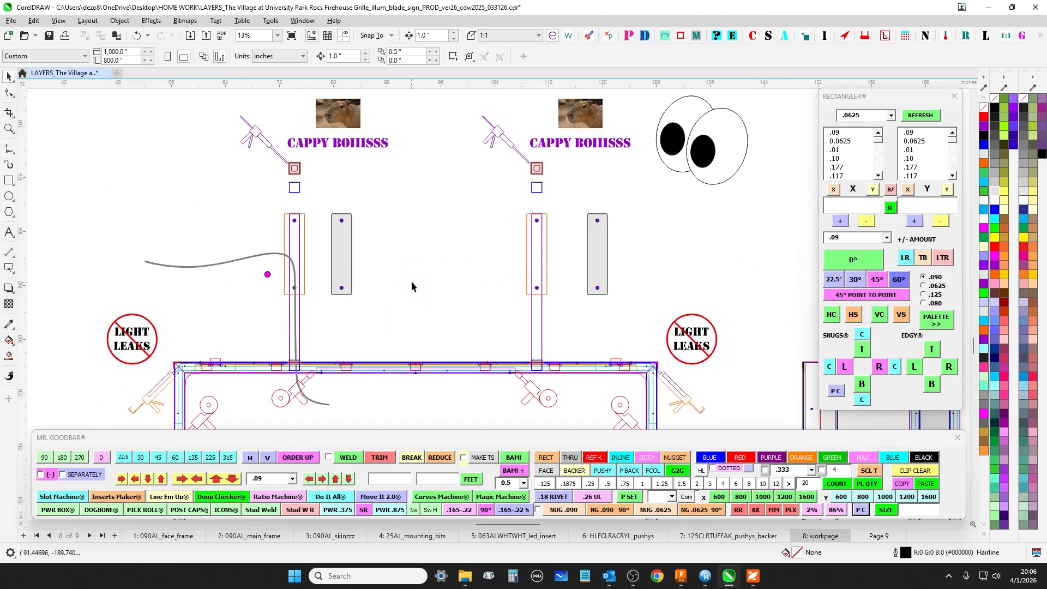
# Step: Select the frame's complete top channel assembly, lift it 3 inches above the frame and move it back
pyautogui.moveTo(387, 282); pyautogui.dragTo(391, 221)
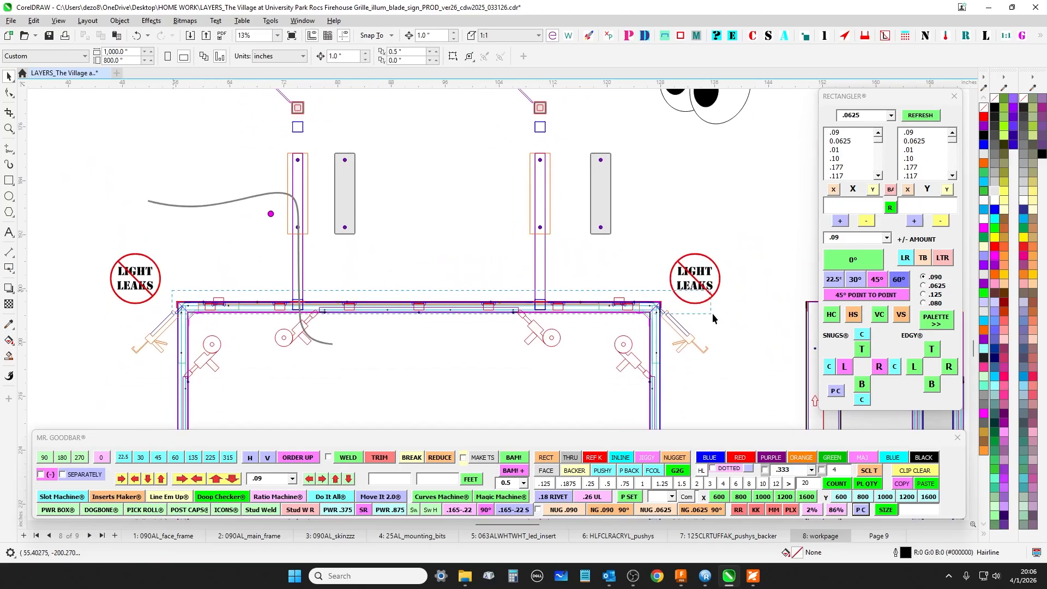
pyautogui.moveTo(713, 318); pyautogui.dragTo(714, 319)
pyautogui.press('Up')
pyautogui.press('Up')
pyautogui.press('Up')
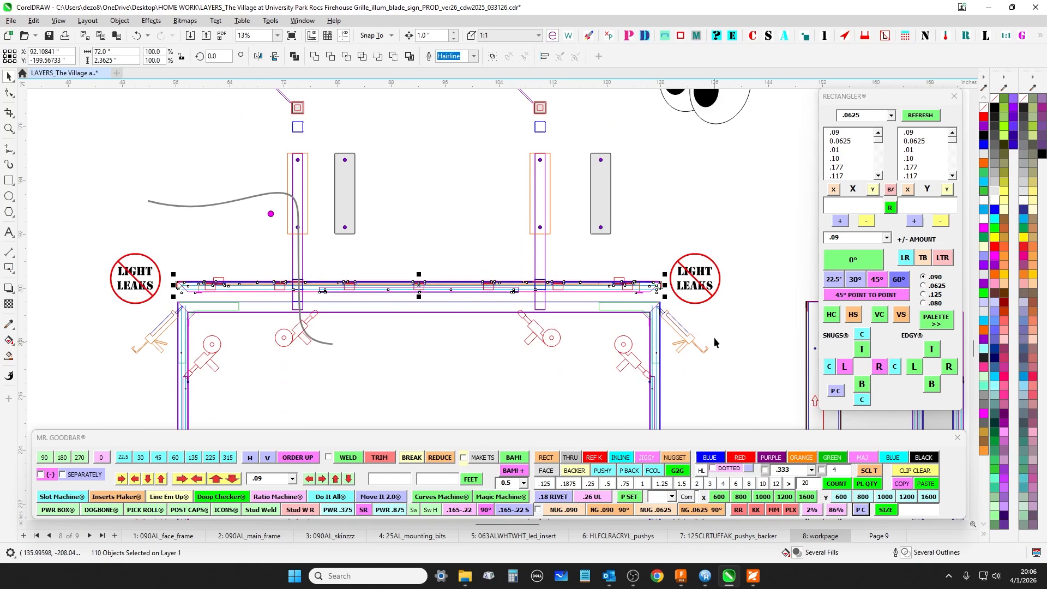
pyautogui.press('Down')
pyautogui.press('Down')
pyautogui.press('Down')
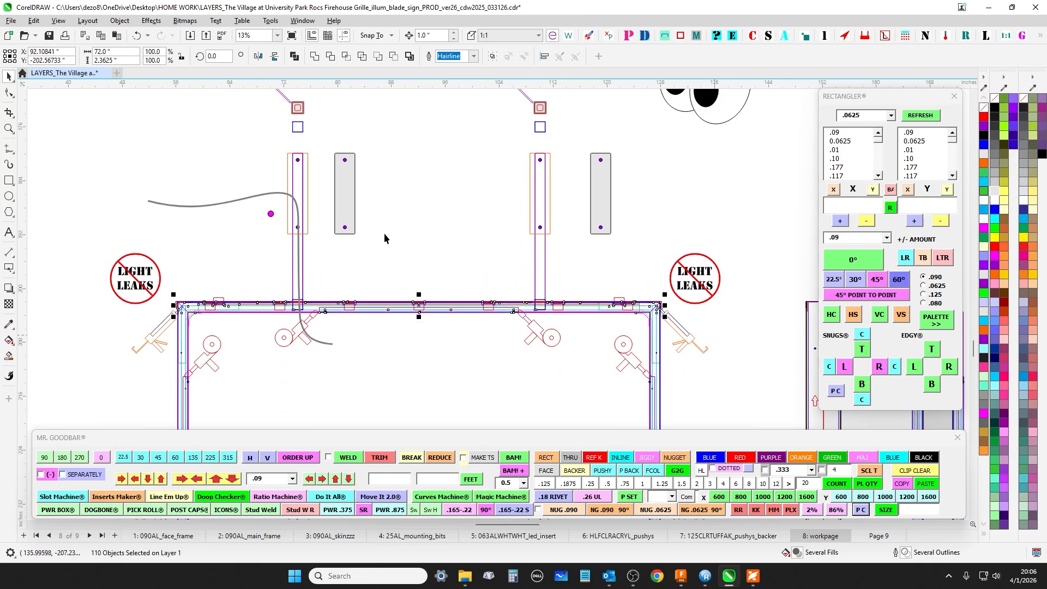
# Step: Examine the weld locations around the foot of the leg in the PREP LEGS drawing
pyautogui.scroll(-1, 404, 234)
pyautogui.moveTo(594, 232); pyautogui.dragTo(261, 163)
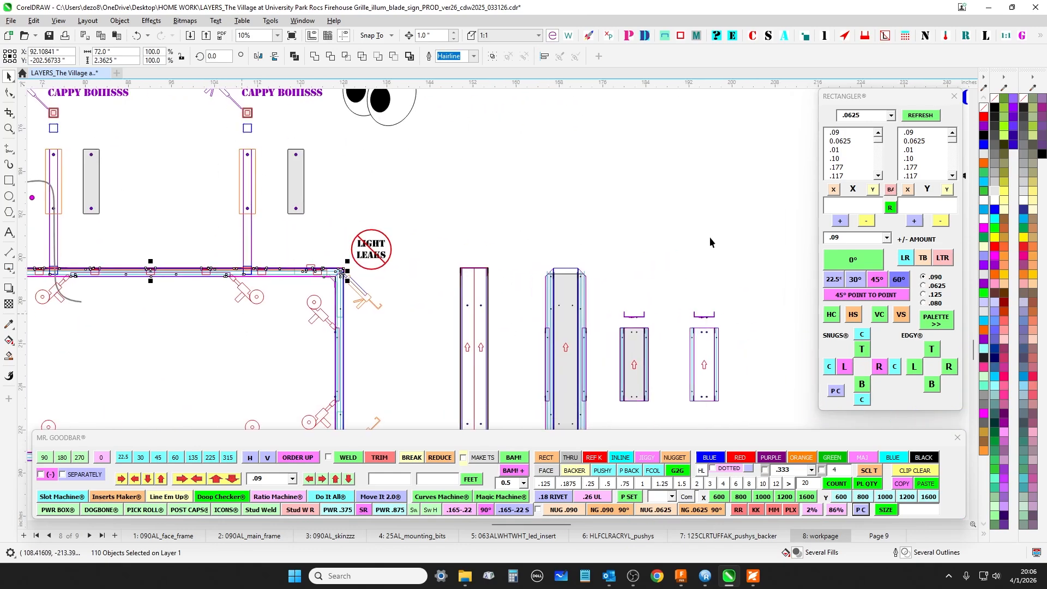
pyautogui.moveTo(710, 242); pyautogui.dragTo(284, 242)
pyautogui.scroll(8, 477, 175)
pyautogui.scroll(-10, 430, 217)
pyautogui.moveTo(459, 221); pyautogui.dragTo(281, 210)
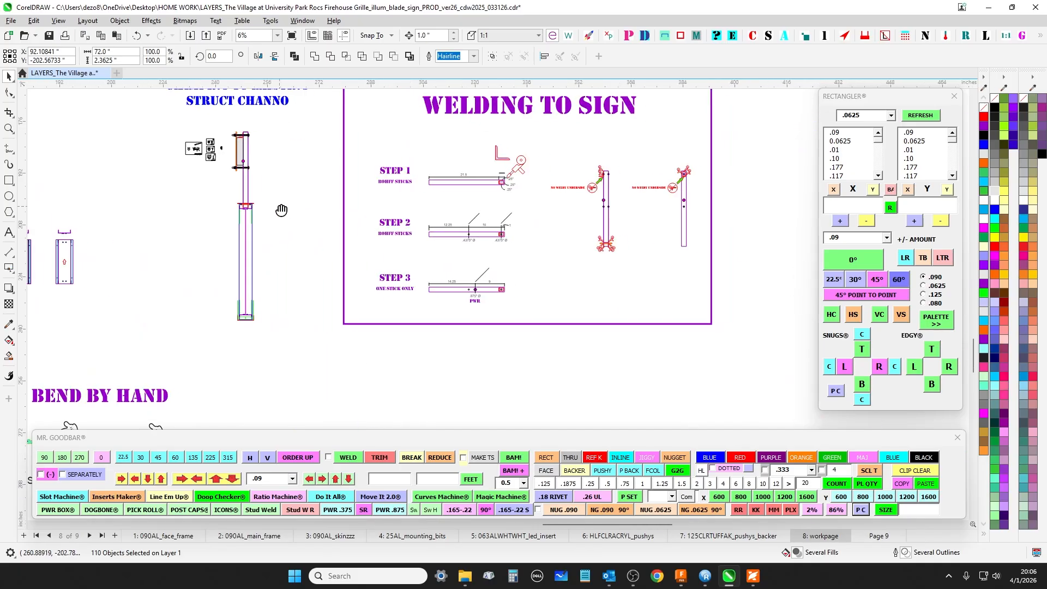
pyautogui.scroll(5, 616, 229)
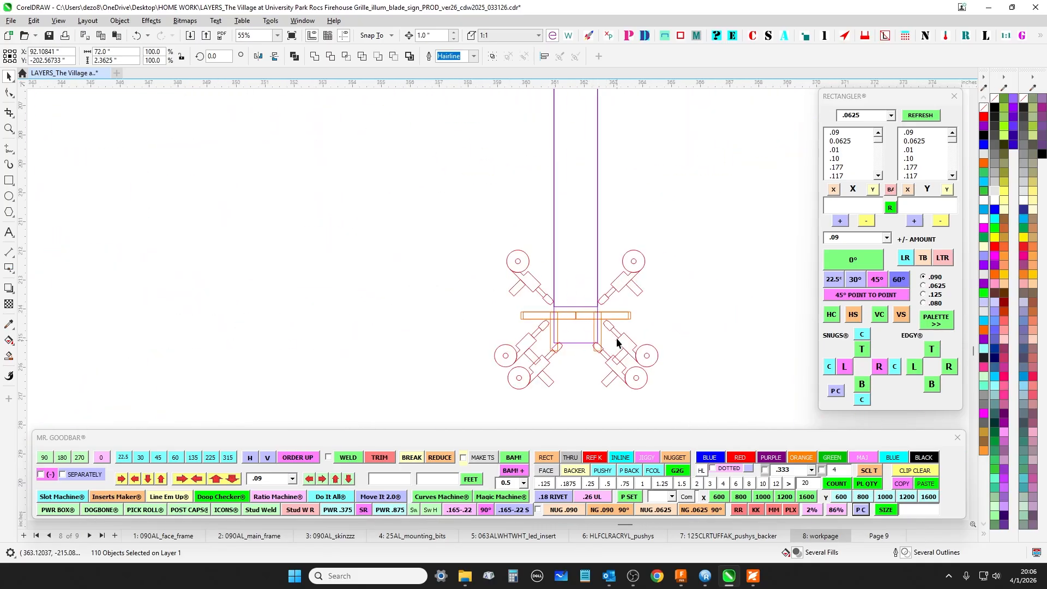
# Step: Inspect the square leg cutout in the upper face panels and the matching half notch in the retainer, clearing the selection
pyautogui.scroll(-11, 618, 343)
pyautogui.moveTo(359, 175); pyautogui.dragTo(604, 345)
pyautogui.moveTo(301, 148); pyautogui.dragTo(483, 259)
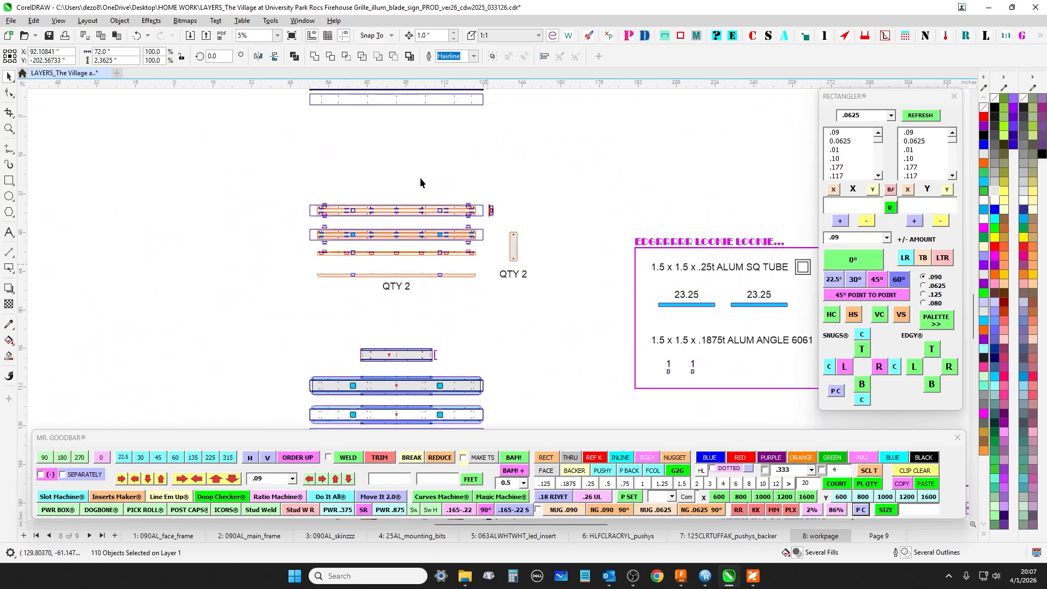
pyautogui.moveTo(406, 101); pyautogui.dragTo(405, 253)
pyautogui.scroll(6, 434, 219)
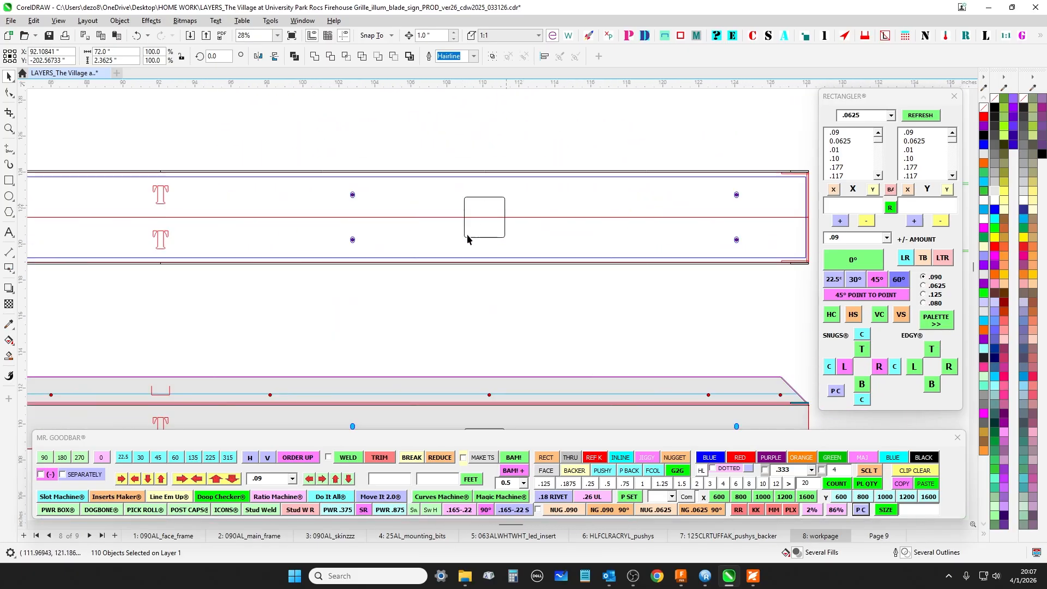
pyautogui.moveTo(467, 239); pyautogui.dragTo(525, 141)
pyautogui.scroll(3, 487, 260)
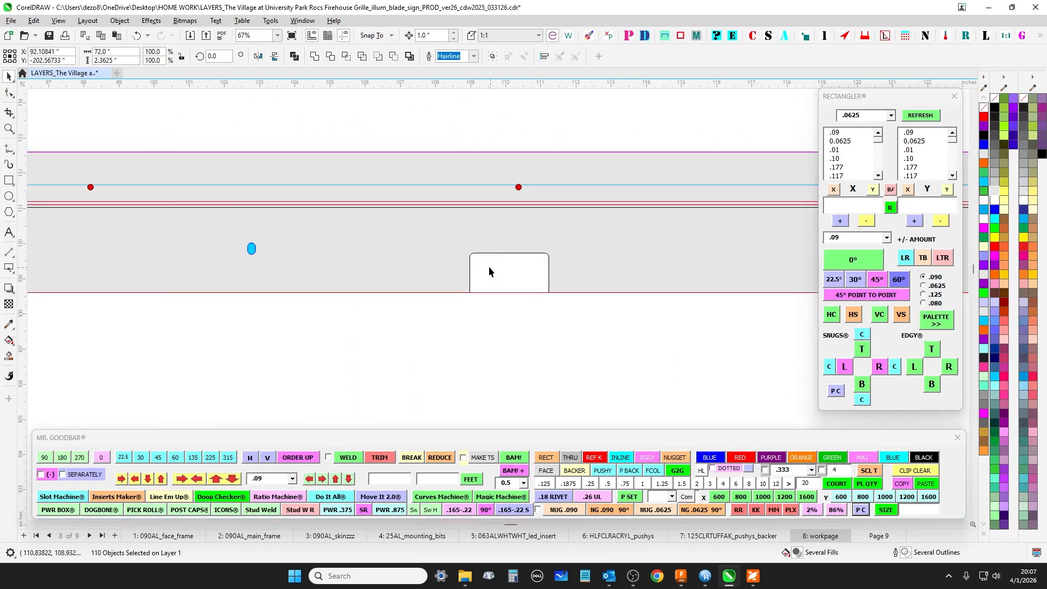
pyautogui.moveTo(526, 303); pyautogui.dragTo(536, 306)
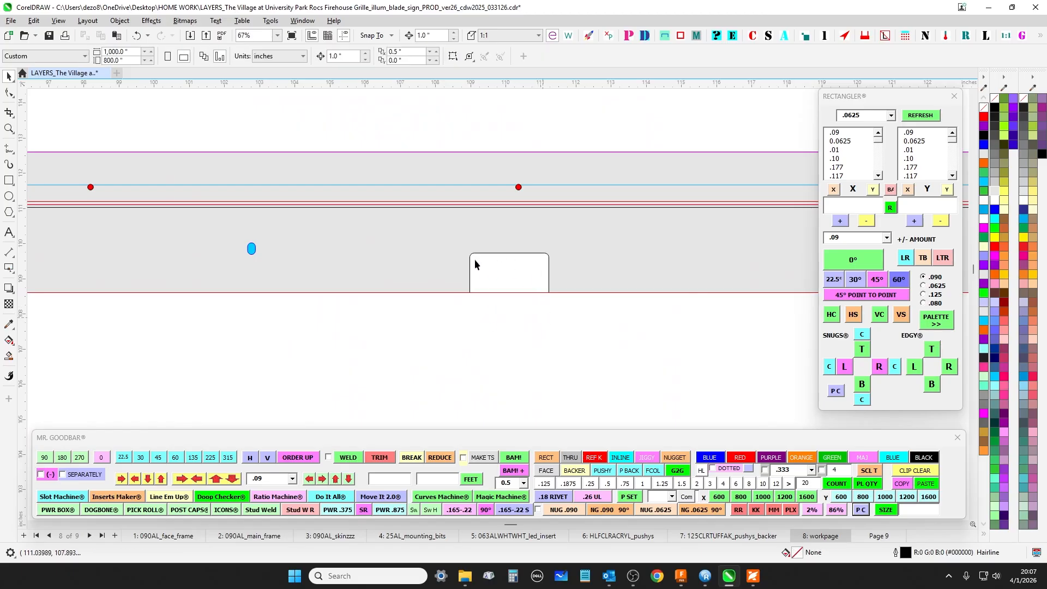
# Step: Look over the QTY 2 SETS parts and the whole layout, and examine where the right leg enters the frame's top channel
pyautogui.scroll(-8, 474, 261)
pyautogui.moveTo(549, 349); pyautogui.dragTo(461, 262)
pyautogui.moveTo(536, 369); pyautogui.dragTo(429, 189)
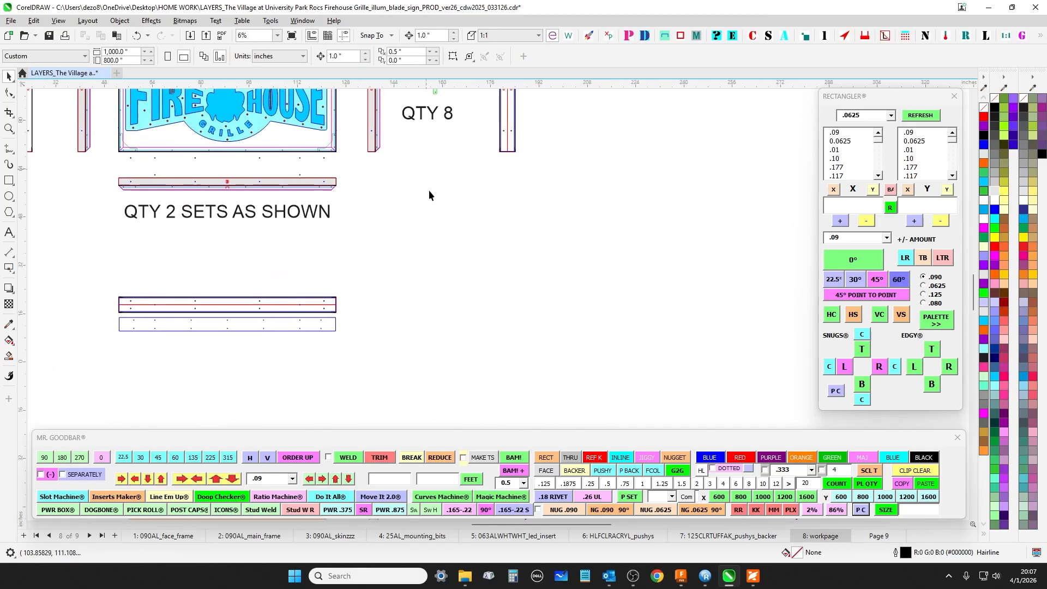
pyautogui.moveTo(501, 390); pyautogui.dragTo(425, 233)
pyautogui.scroll(-3, 425, 233)
pyautogui.moveTo(391, 333); pyautogui.dragTo(535, 191)
pyautogui.scroll(-1, 535, 191)
pyautogui.moveTo(516, 334); pyautogui.dragTo(551, 244)
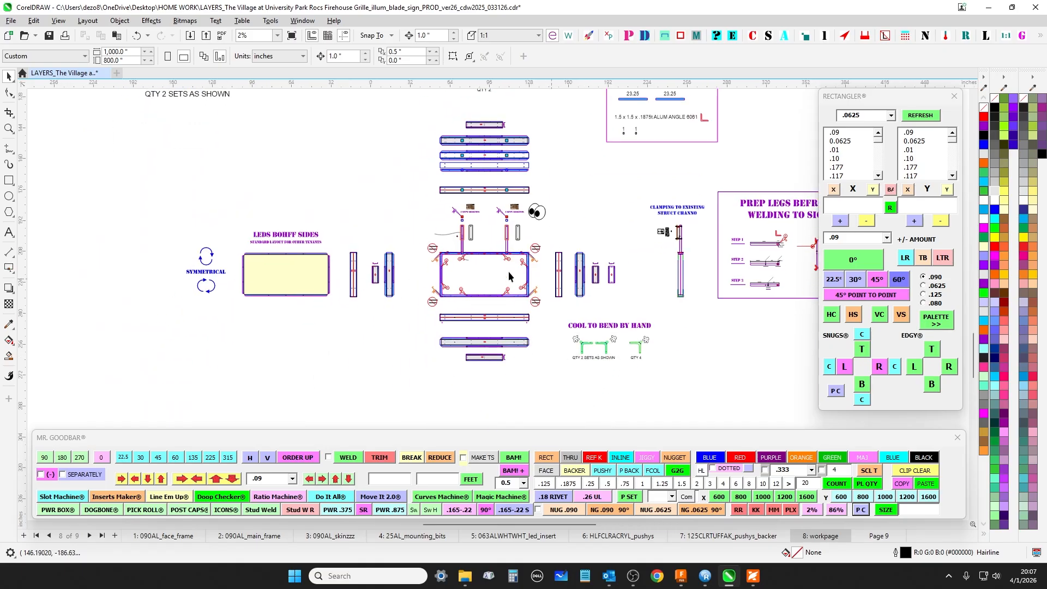
pyautogui.scroll(6, 507, 253)
pyautogui.scroll(4, 480, 208)
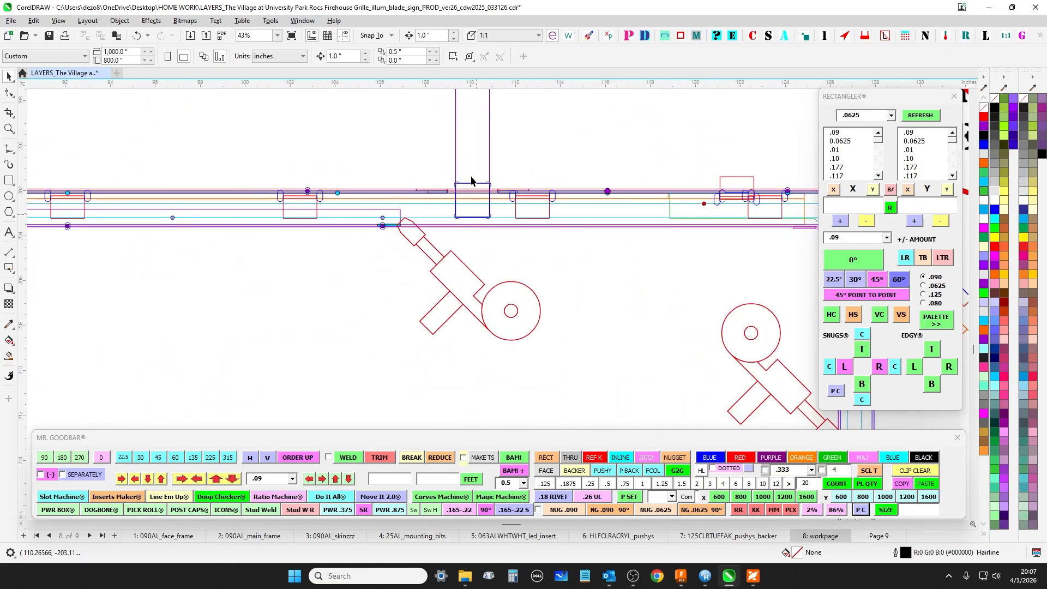
# Step: Select the complete top channel assembly of the frame
pyautogui.scroll(-3, 353, 317)
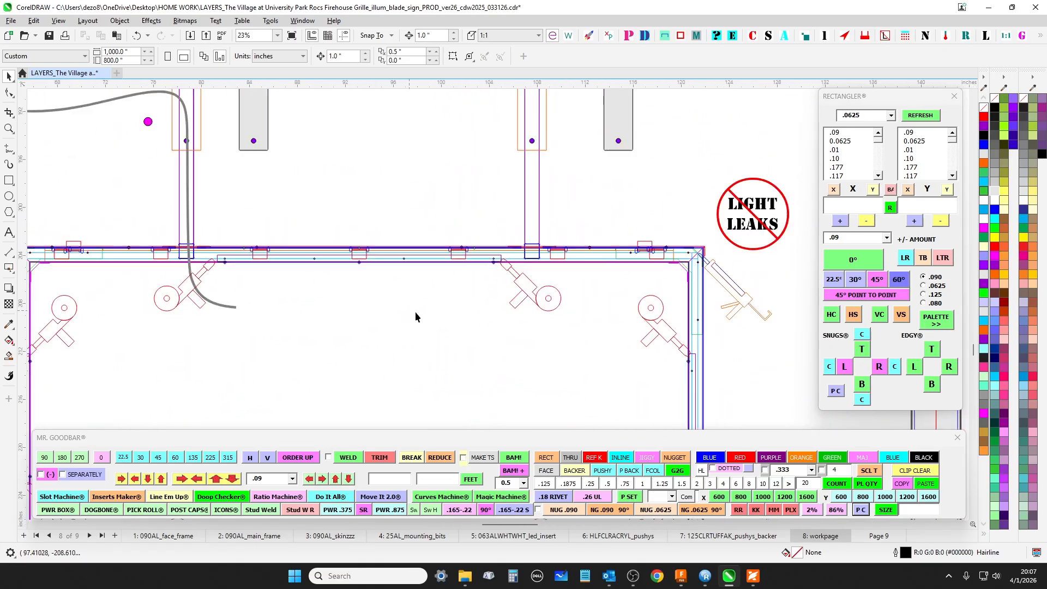
pyautogui.scroll(-5, 415, 316)
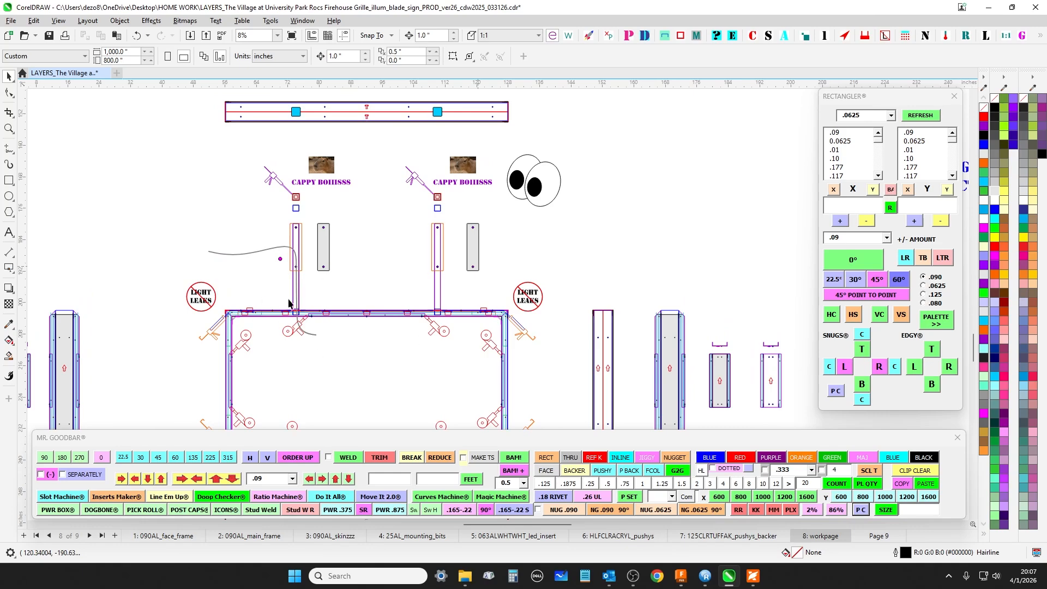
pyautogui.moveTo(423, 335); pyautogui.dragTo(557, 336)
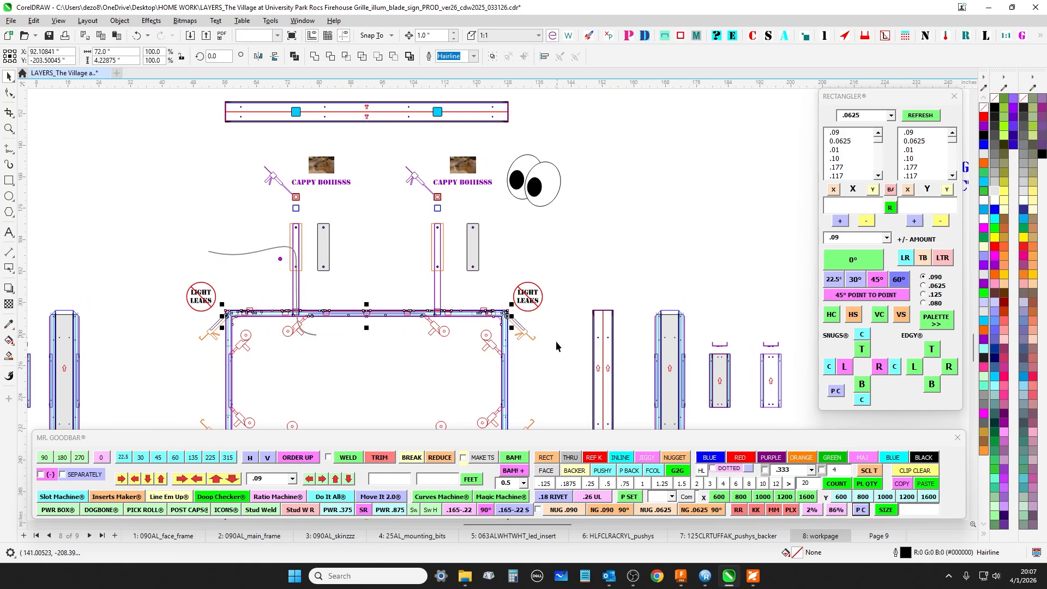
# Step: Examine the notched green corner brackets in the COOL TO BEND BY HAND group, including their angled bend tabs
pyautogui.moveTo(500, 321); pyautogui.dragTo(420, 136)
pyautogui.moveTo(488, 352); pyautogui.dragTo(295, 162)
pyautogui.scroll(6, 509, 244)
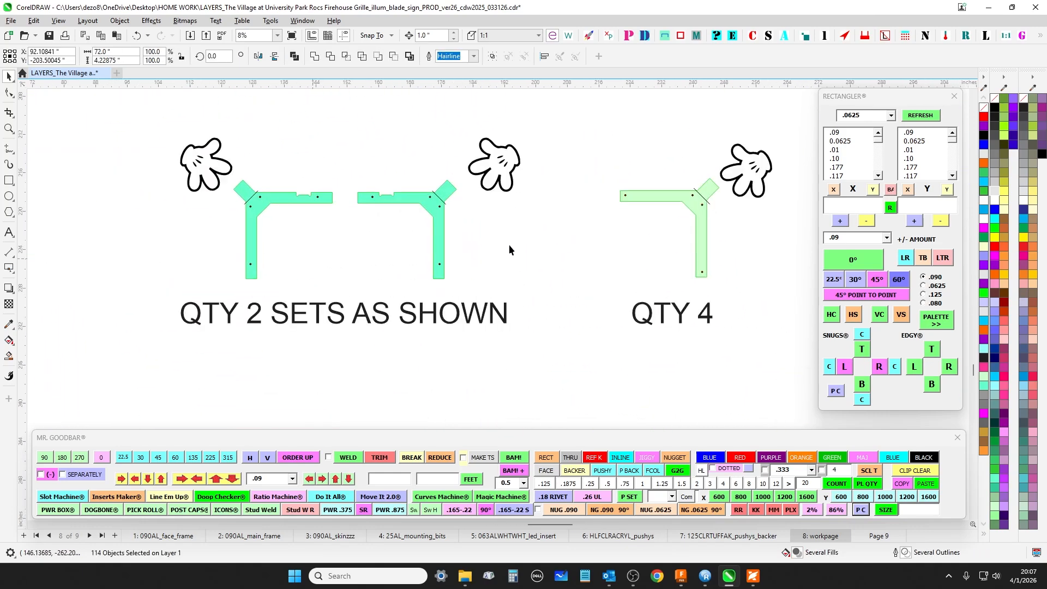
pyautogui.moveTo(454, 225); pyautogui.dragTo(502, 260)
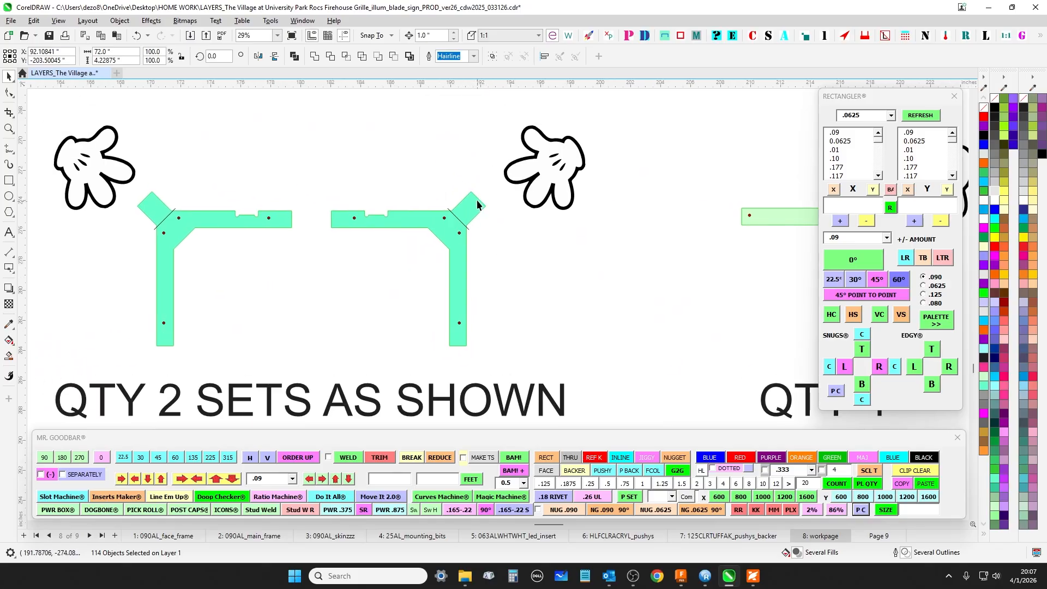
pyautogui.scroll(-2, 463, 223)
pyautogui.scroll(3, 494, 220)
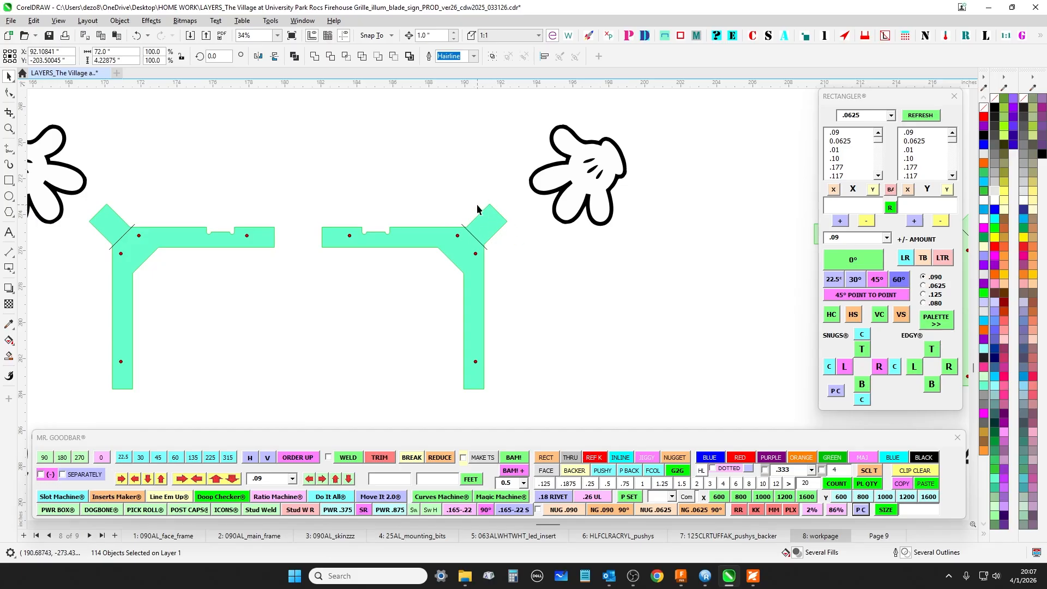
pyautogui.scroll(-2, 478, 207)
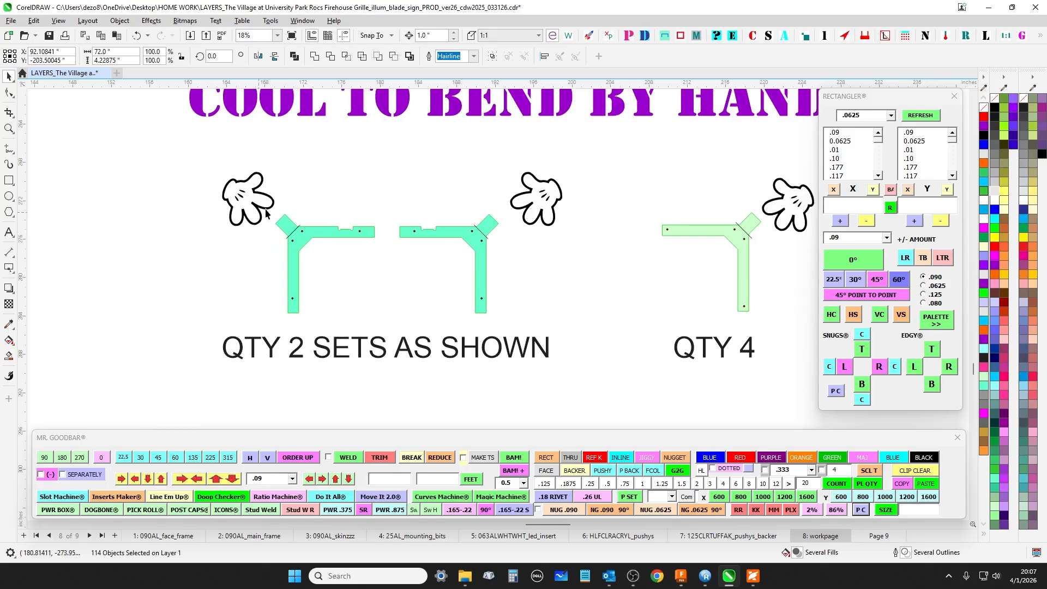
# Step: Inspect the frame's lower right corner joint, where the corner bracket and caulking gun mark the LIGHT LEAKS callout
pyautogui.scroll(-3, 267, 205)
pyautogui.moveTo(267, 205); pyautogui.dragTo(500, 292)
pyautogui.moveTo(374, 180); pyautogui.dragTo(411, 271)
pyautogui.scroll(5, 411, 272)
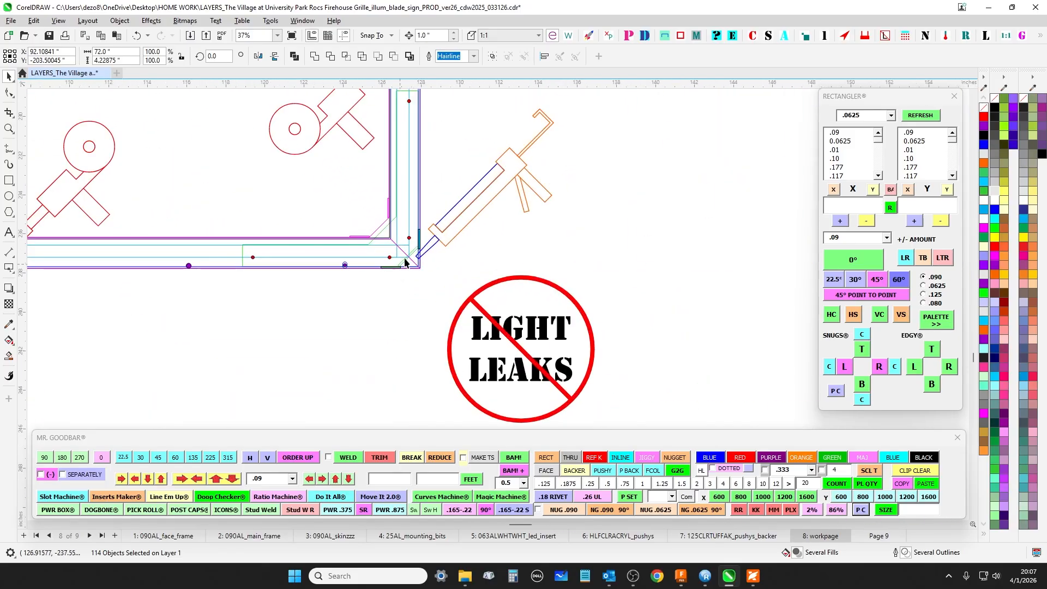
pyautogui.scroll(1, 419, 271)
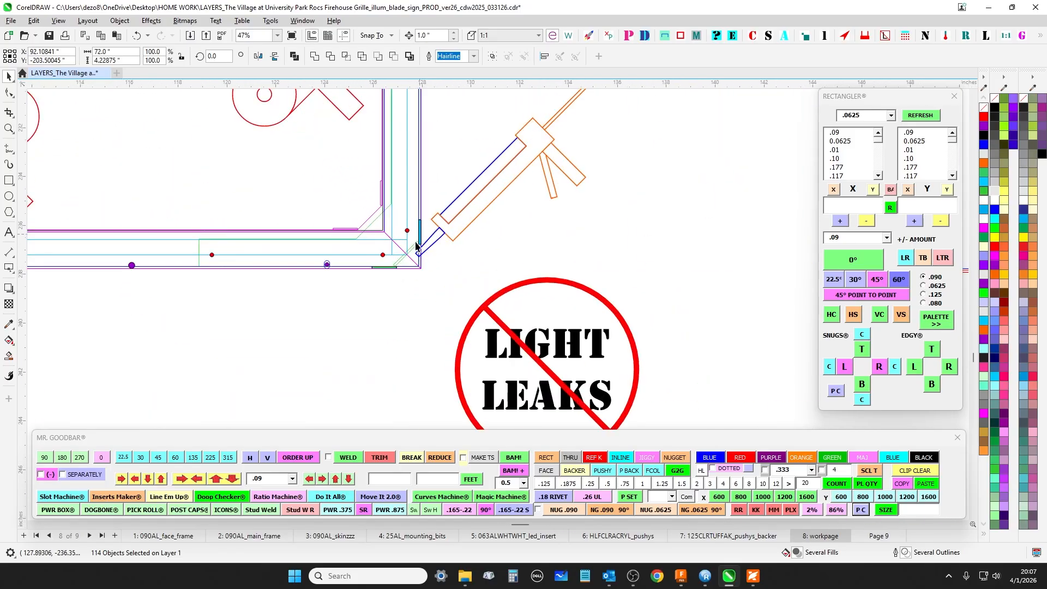
pyautogui.scroll(-3, 439, 233)
pyautogui.moveTo(360, 304)
pyautogui.mouseDown()
pyautogui.moveTo(488, 133)
pyautogui.moveTo(496, 315)
pyautogui.moveTo(484, 382)
pyautogui.mouseUp()
pyautogui.scroll(-8, 479, 300)
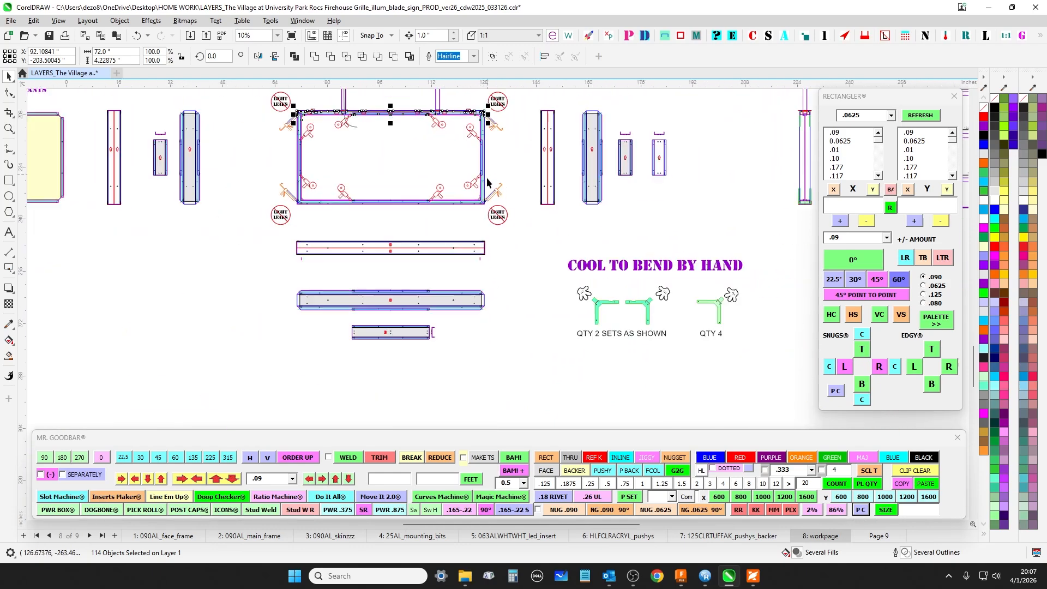
# Step: Look over the face set and the frame layout, clearing the selection
pyautogui.scroll(3, 457, 180)
pyautogui.scroll(3, 457, 180)
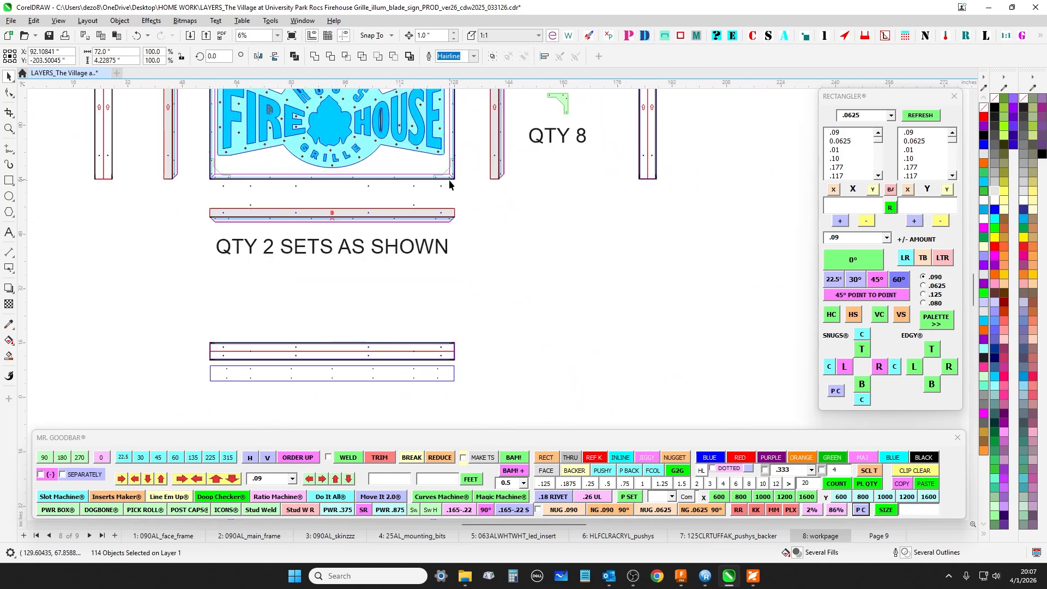
pyautogui.scroll(-2, 498, 286)
pyautogui.moveTo(497, 285); pyautogui.dragTo(382, 164)
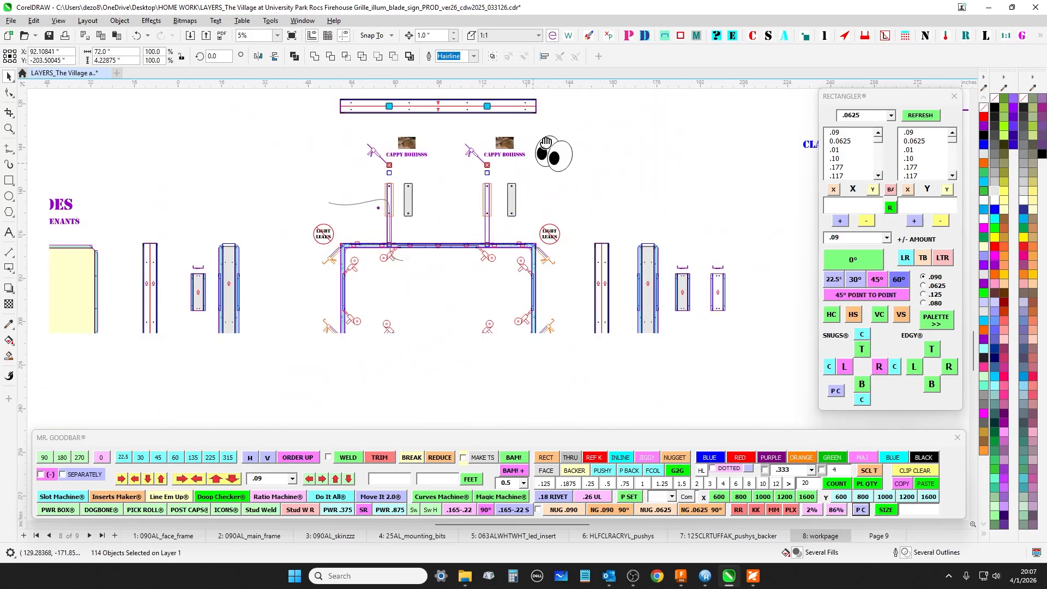
pyautogui.scroll(2, 362, 316)
pyautogui.click(364, 322)
pyautogui.scroll(-2, 374, 312)
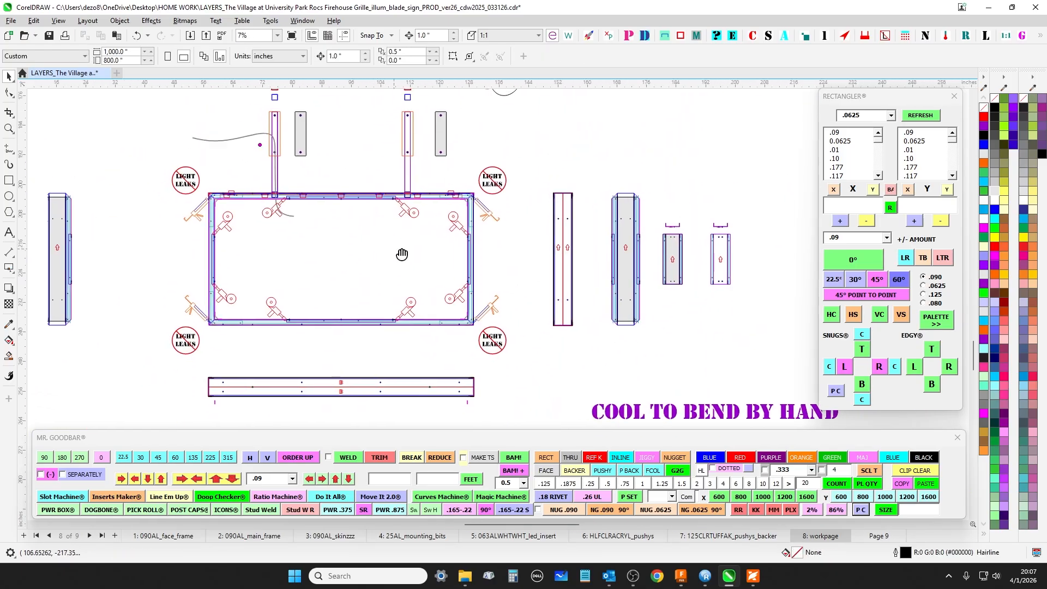
pyautogui.moveTo(389, 257); pyautogui.dragTo(427, 267)
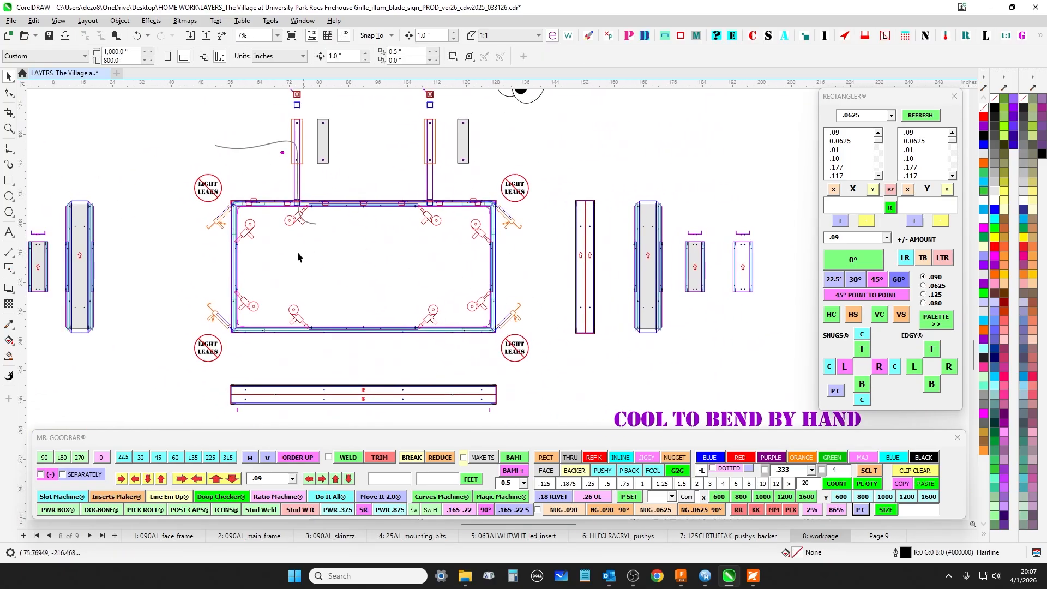
# Step: Select the short grey channel between the two long side channels left of the frame
pyautogui.moveTo(297, 253); pyautogui.dragTo(489, 262)
pyautogui.scroll(2, 156, 274)
pyautogui.moveTo(253, 221); pyautogui.dragTo(326, 359)
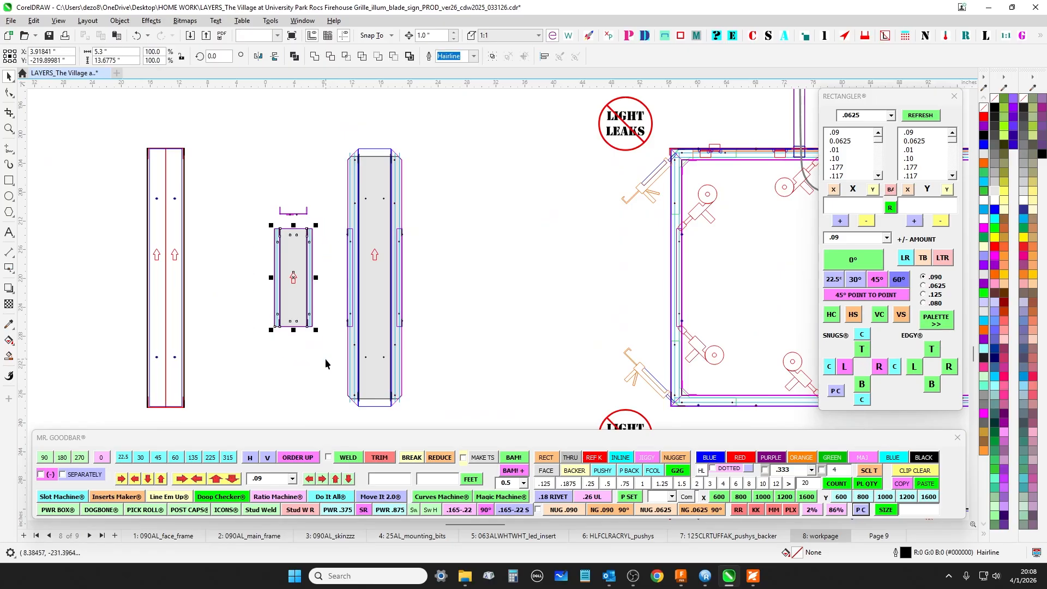
# Step: Inspect the positions of the short channels along the frame's left side and bottom edge, including their end points and holes
pyautogui.moveTo(655, 239); pyautogui.dragTo(464, 238)
pyautogui.scroll(2, 469, 238)
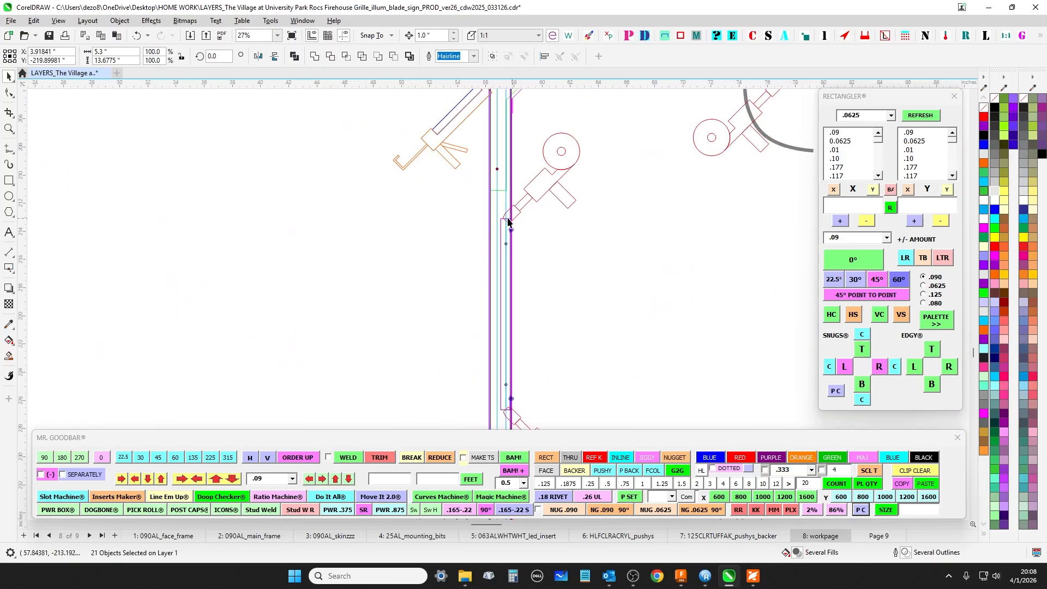
pyautogui.moveTo(534, 302); pyautogui.dragTo(456, 158)
pyautogui.scroll(-2, 431, 267)
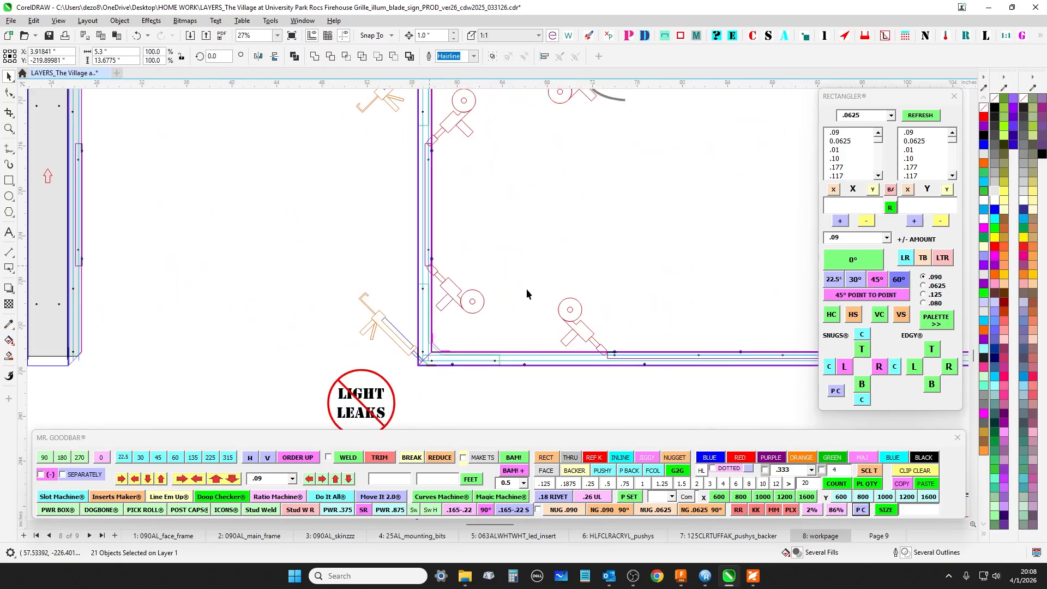
pyautogui.moveTo(652, 347); pyautogui.dragTo(555, 247)
pyautogui.scroll(2, 555, 247)
pyautogui.moveTo(664, 281); pyautogui.dragTo(385, 276)
pyautogui.scroll(1, 386, 276)
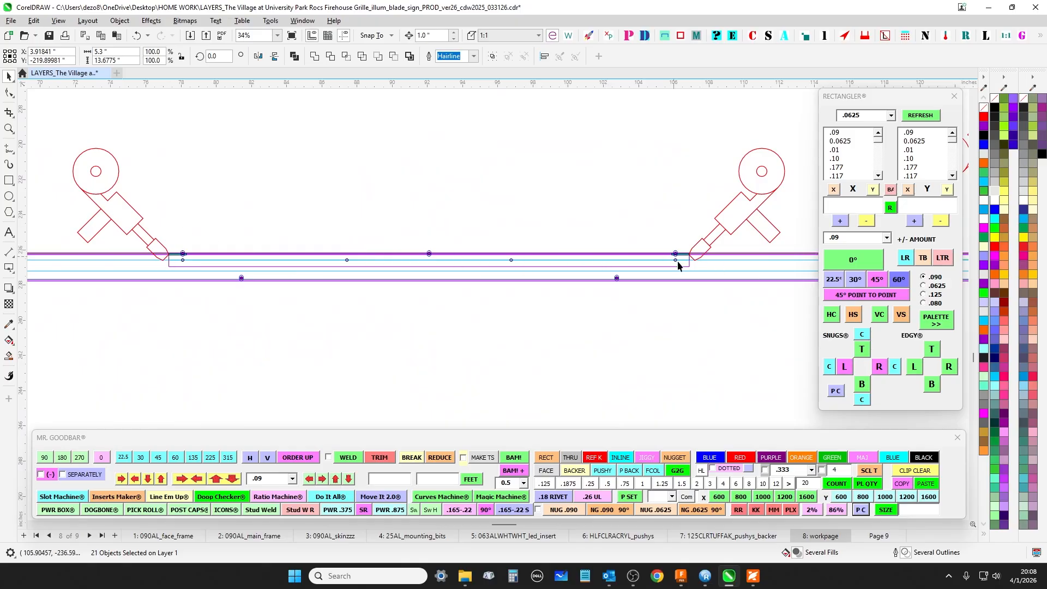
pyautogui.scroll(-2, 657, 257)
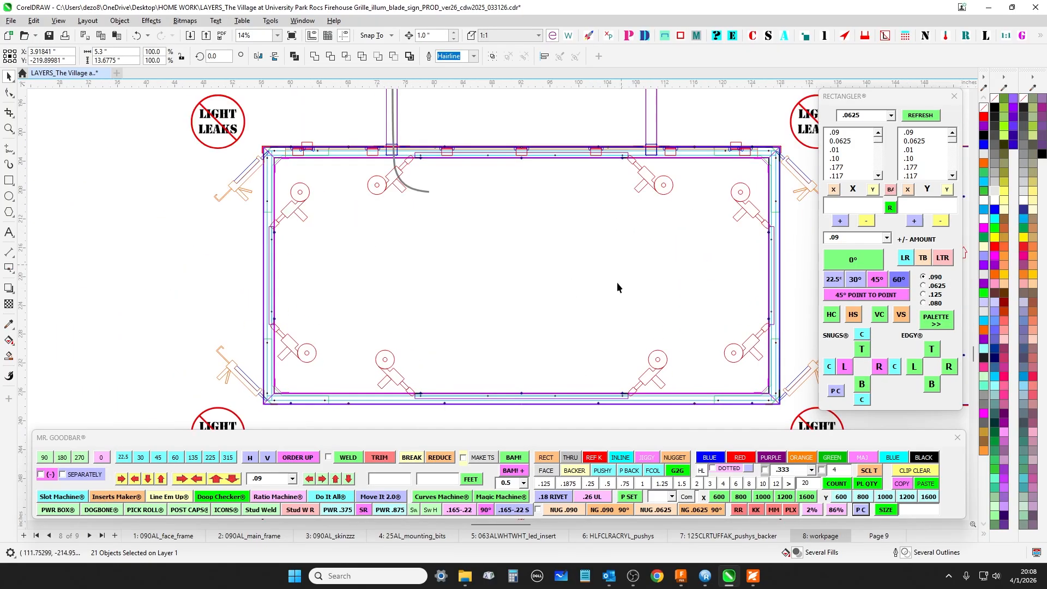
# Step: Select the entire yellow LEDS BOHFF SIDES panel next to the SYMMETRICAL note
pyautogui.scroll(-2, 616, 283)
pyautogui.scroll(2, 441, 298)
pyautogui.scroll(1, 312, 225)
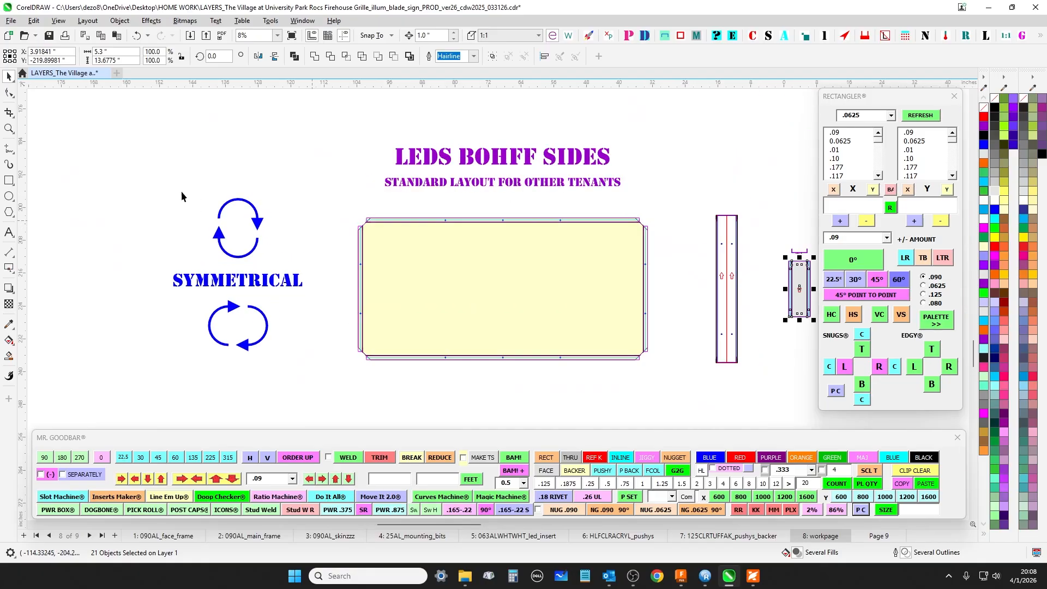
pyautogui.moveTo(156, 182); pyautogui.dragTo(341, 389)
pyautogui.moveTo(339, 200); pyautogui.dragTo(696, 380)
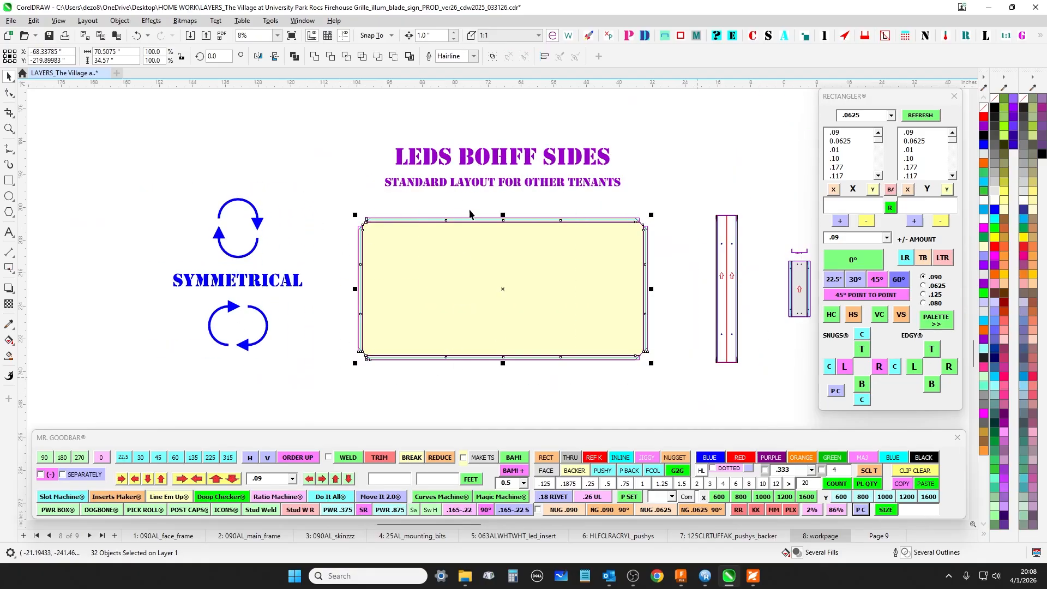
# Step: Select the purple holes on the right side of the short grey channel beside the LED panel
pyautogui.moveTo(785, 297); pyautogui.dragTo(498, 290)
pyautogui.scroll(3, 497, 269)
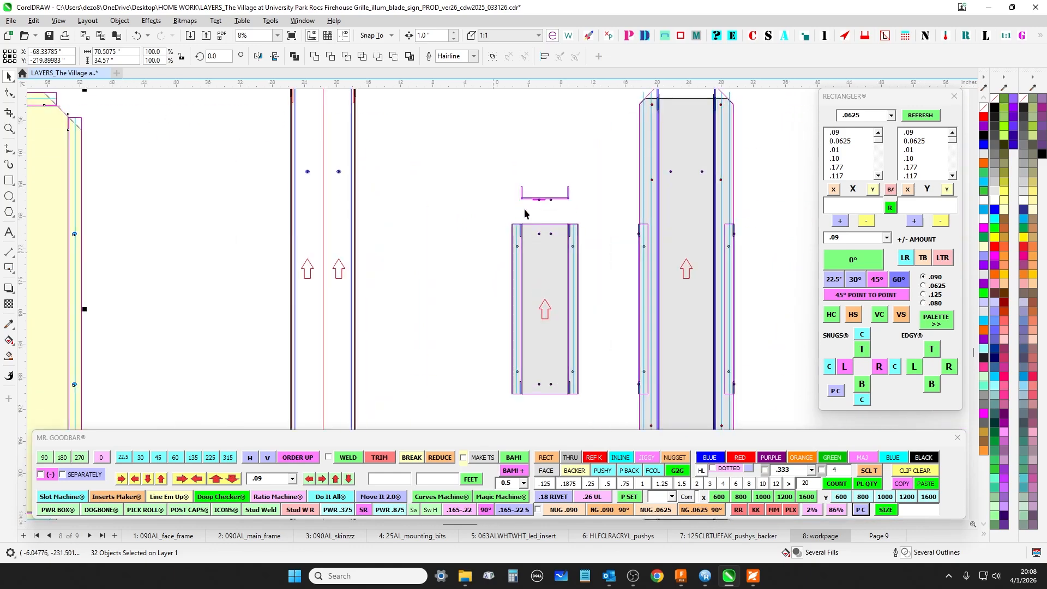
pyautogui.scroll(2, 554, 174)
pyautogui.scroll(-1, 552, 220)
pyautogui.moveTo(516, 212); pyautogui.dragTo(581, 139)
pyautogui.moveTo(497, 137); pyautogui.dragTo(512, 432)
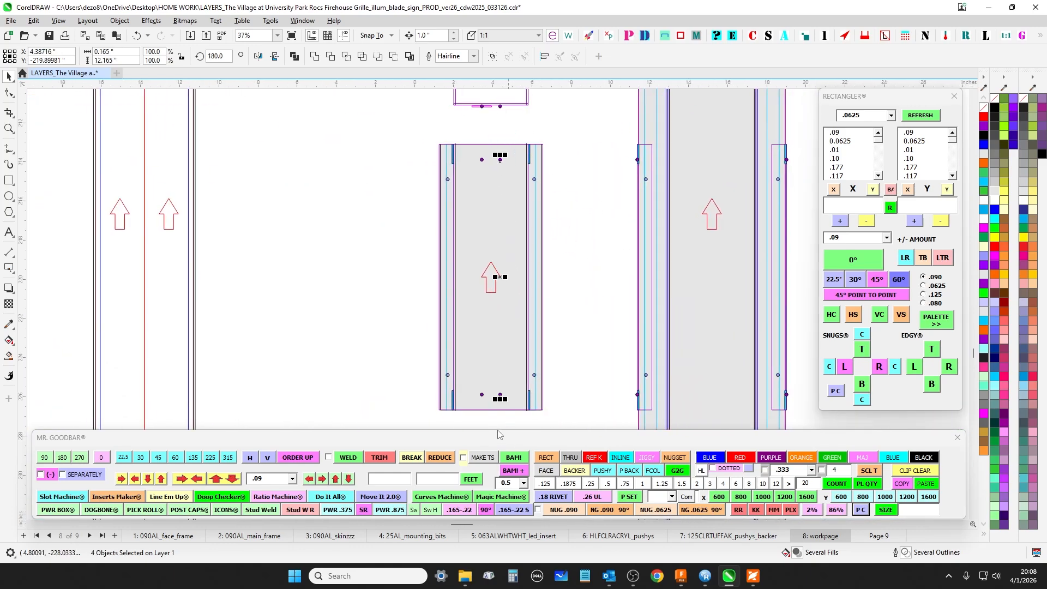
# Step: Compare the short channel with the side holes of the LEDS BOHFF SIDES panel and its neighbouring long channel
pyautogui.scroll(-1, 585, 202)
pyautogui.moveTo(352, 279); pyautogui.dragTo(606, 271)
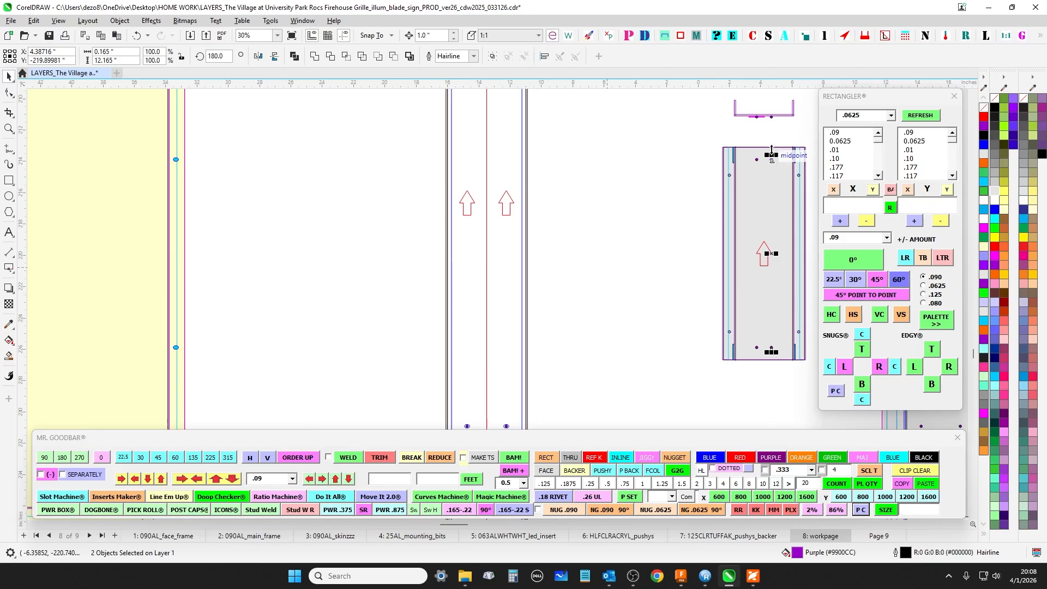
pyautogui.scroll(-5, 648, 212)
pyautogui.moveTo(798, 344); pyautogui.dragTo(888, 335)
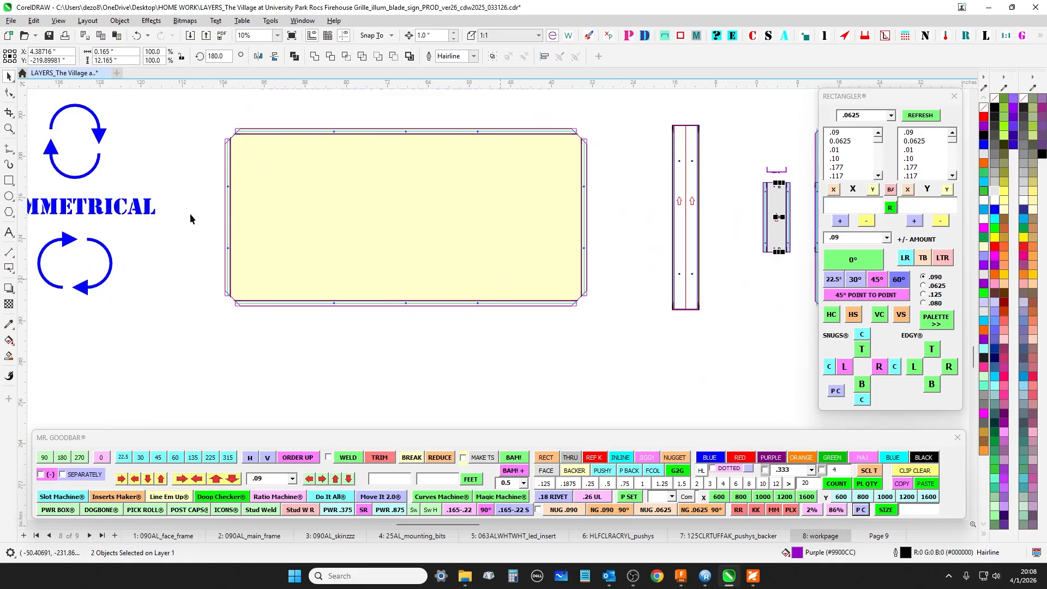
# Step: Review how the LED panel, side channels, frame and legs are arranged across the whole layout
pyautogui.scroll(-4, 190, 219)
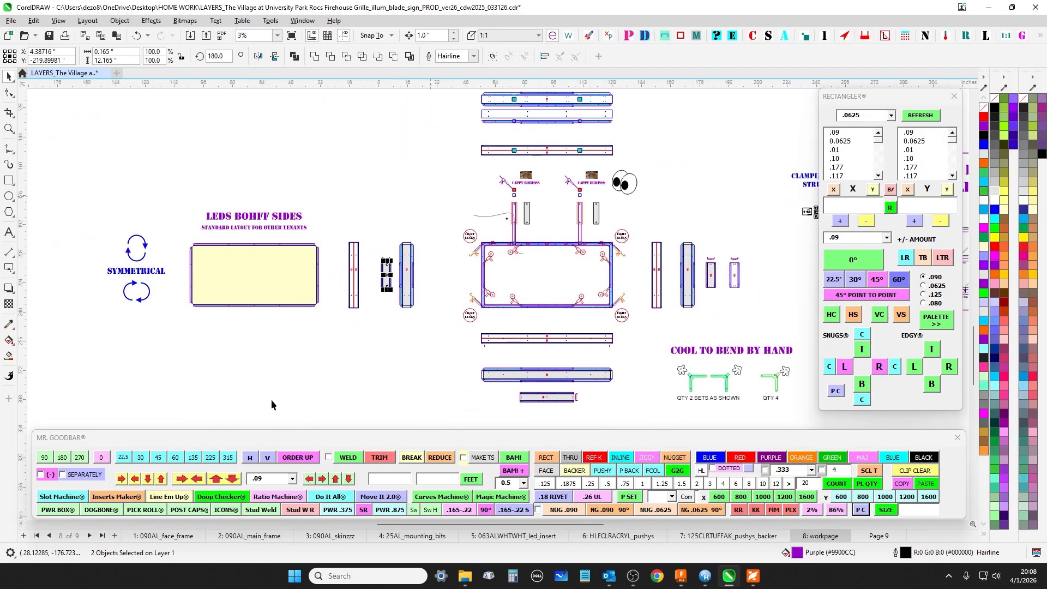
pyautogui.scroll(3, 661, 228)
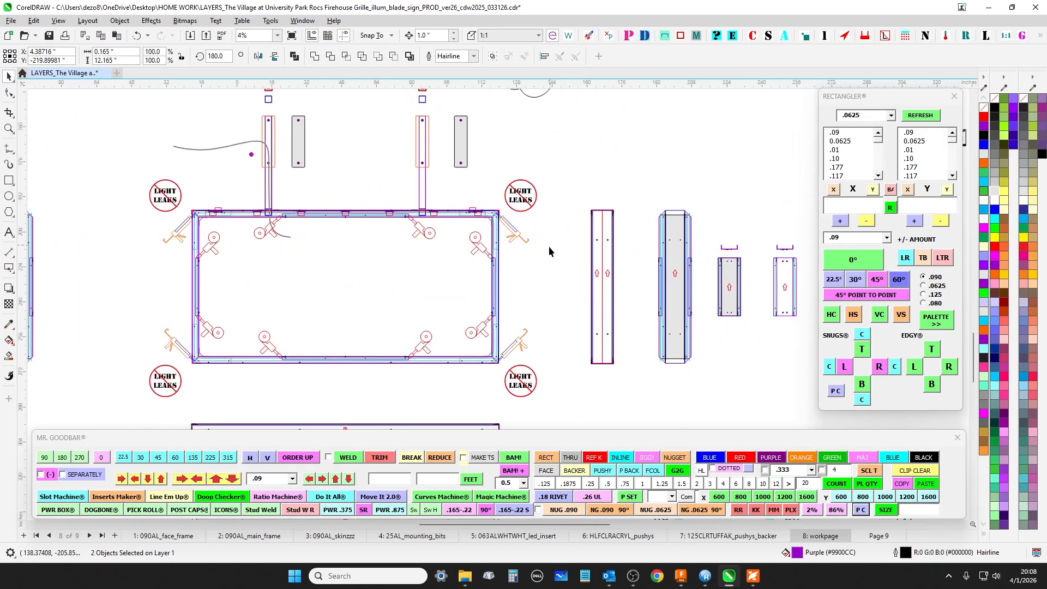
pyautogui.scroll(-3, 548, 247)
pyautogui.moveTo(283, 277); pyautogui.dragTo(368, 382)
pyautogui.moveTo(691, 215); pyautogui.dragTo(303, 203)
pyautogui.moveTo(367, 294); pyautogui.dragTo(608, 305)
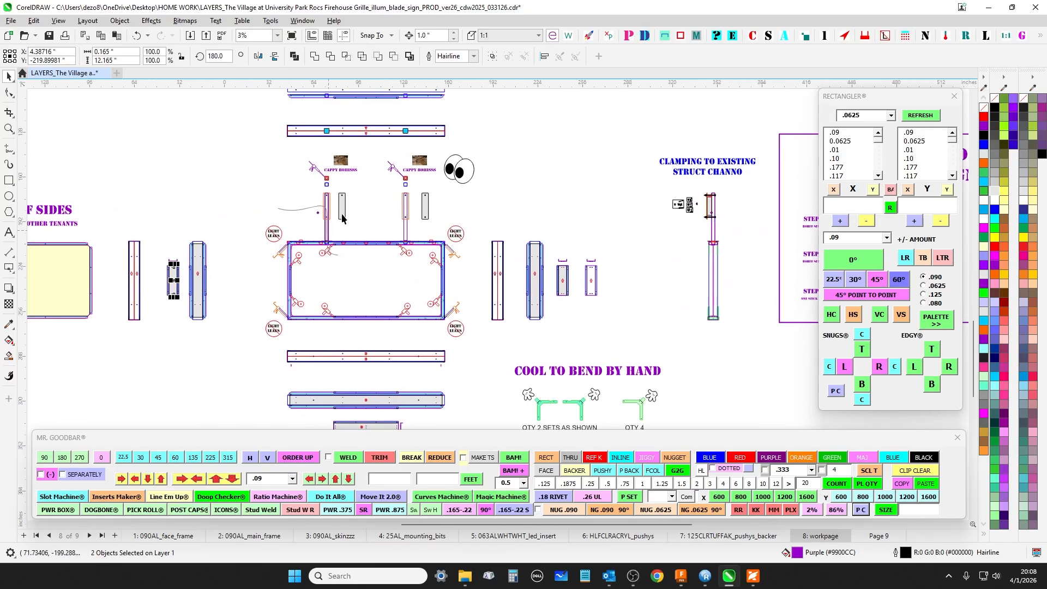
pyautogui.scroll(-1, 328, 229)
pyautogui.scroll(2, 340, 217)
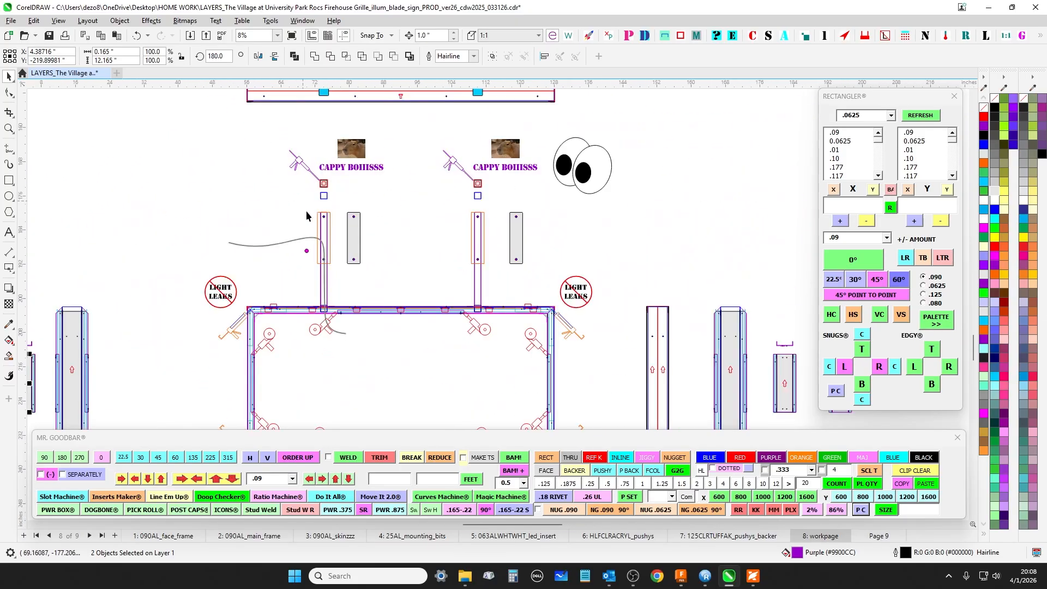
# Step: Select the two leg assemblies above the frame, followed by the complete frame with its LIGHT LEAKS callouts
pyautogui.moveTo(304, 203); pyautogui.dragTo(469, 317)
pyautogui.scroll(-1, 540, 215)
pyautogui.scroll(1, 541, 214)
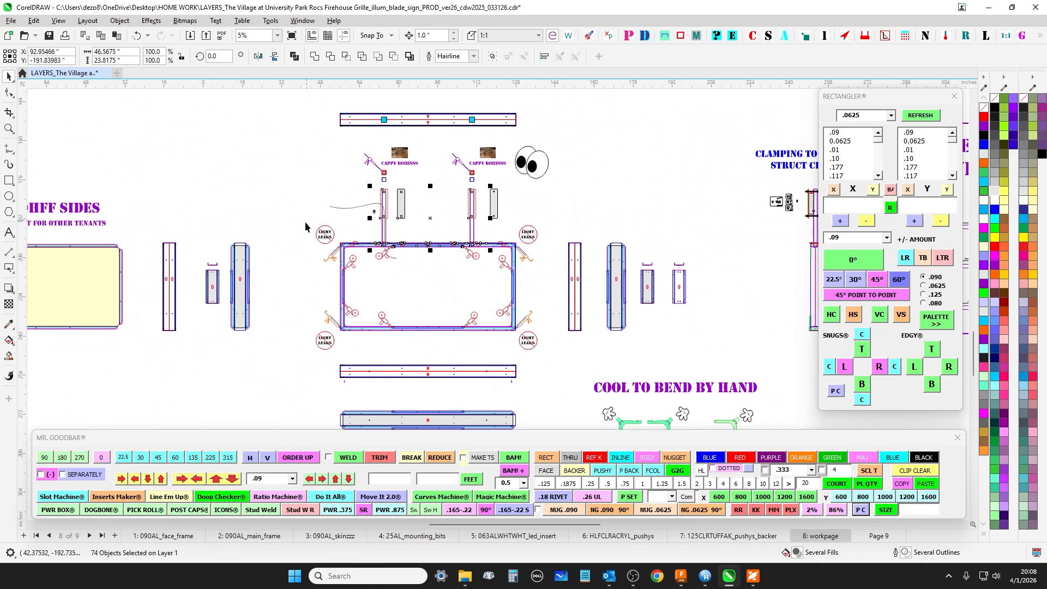
pyautogui.moveTo(306, 222); pyautogui.dragTo(549, 347)
pyautogui.scroll(-3, 549, 347)
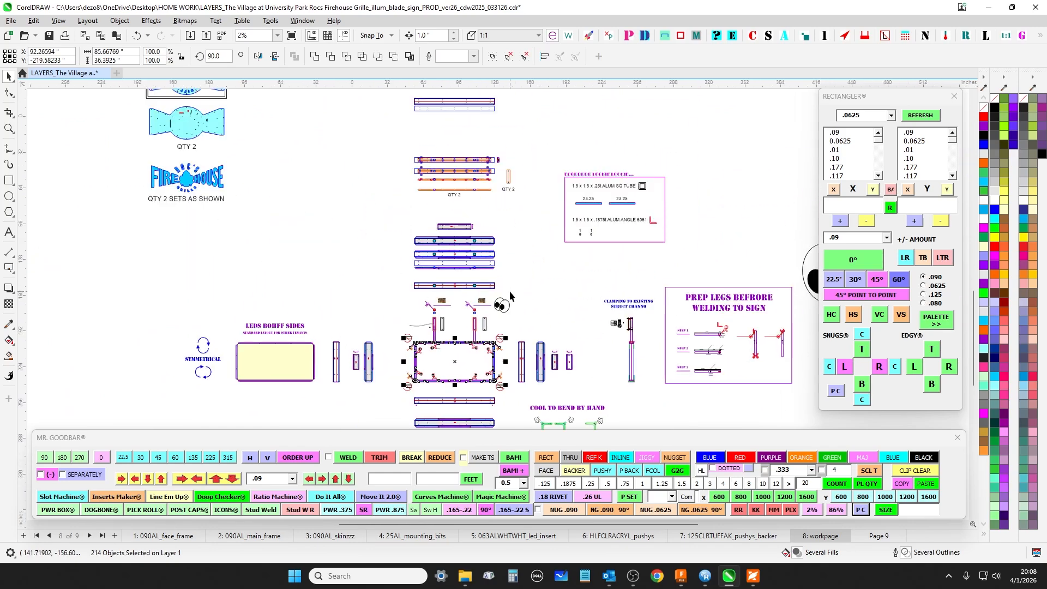
# Step: Select the Firehouse face set marked QTY 2 SETS AS SHOWN together with its surrounding retainers and QTY 8 bracket
pyautogui.moveTo(483, 152); pyautogui.dragTo(439, 377)
pyautogui.scroll(1, 422, 218)
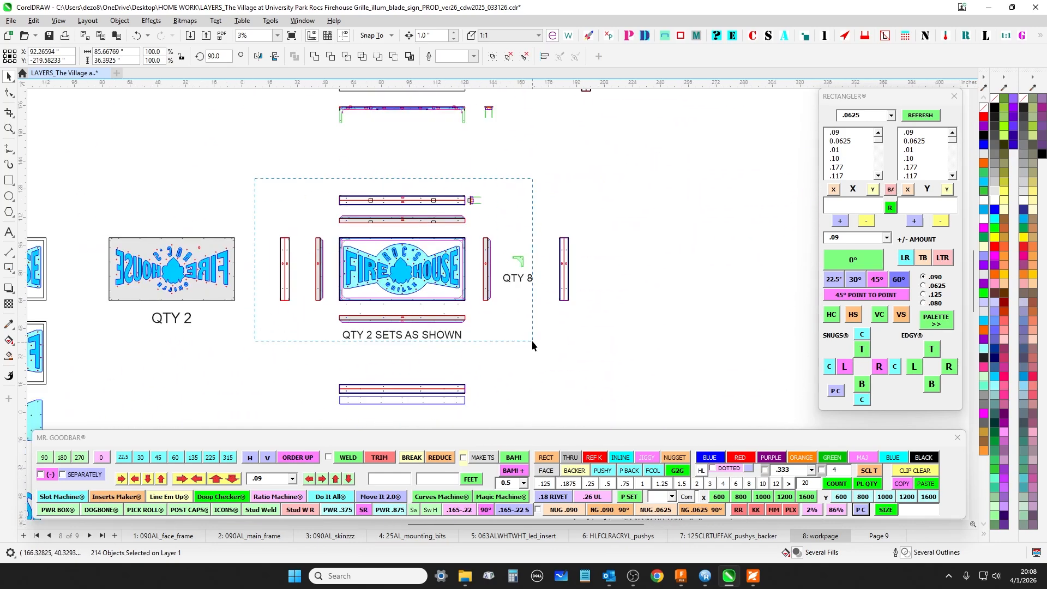
pyautogui.moveTo(532, 340); pyautogui.dragTo(509, 182)
pyautogui.scroll(-5, 561, 267)
# Step: Inspect the clamping side view at the existing structural channel and select the 0.1875 angle at its top
pyautogui.scroll(6, 649, 261)
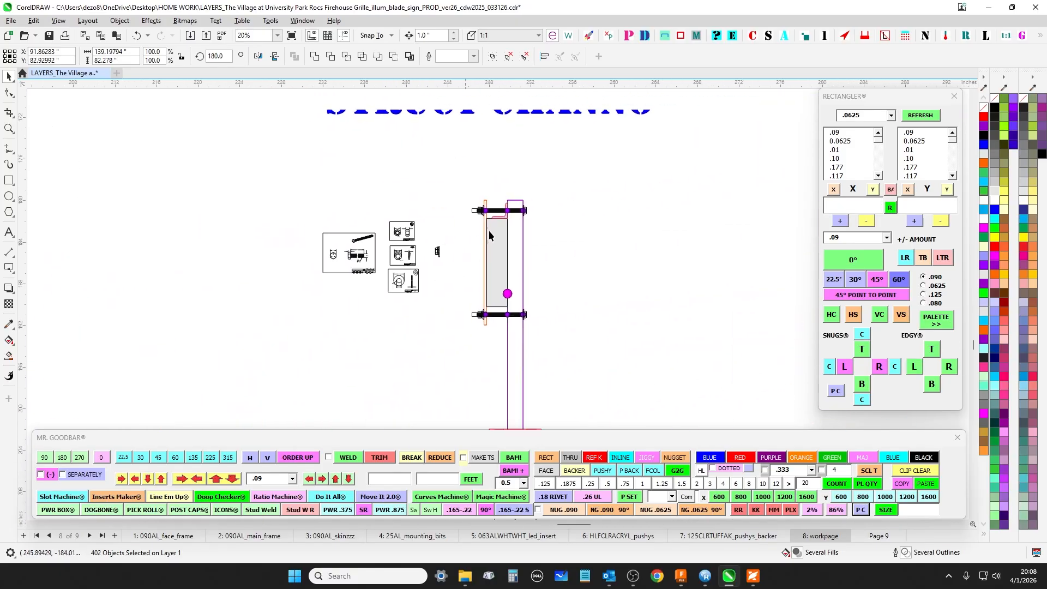
pyautogui.scroll(-3, 579, 194)
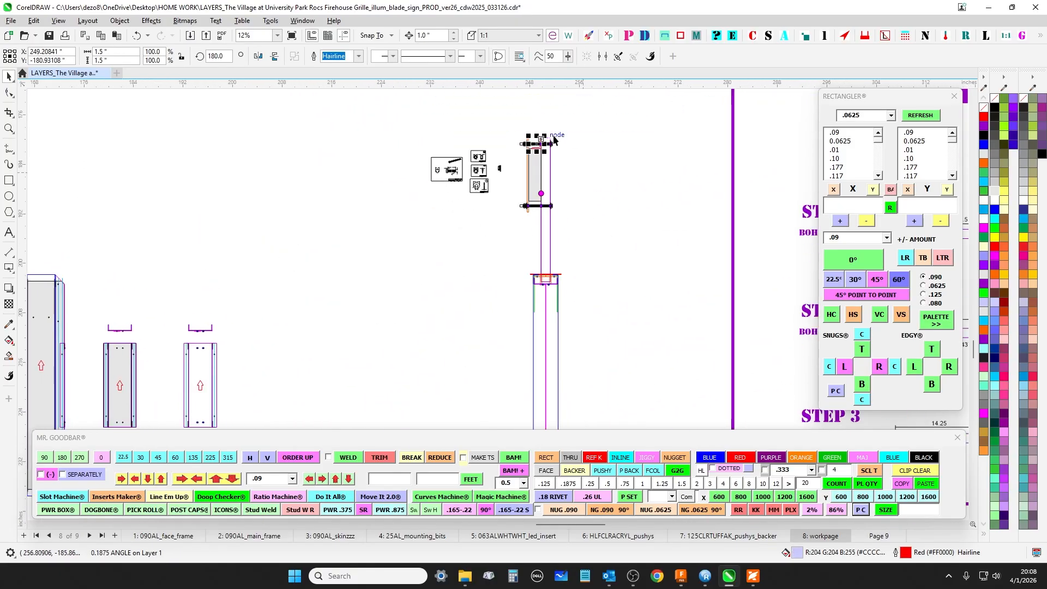
pyautogui.moveTo(584, 231); pyautogui.dragTo(472, 203)
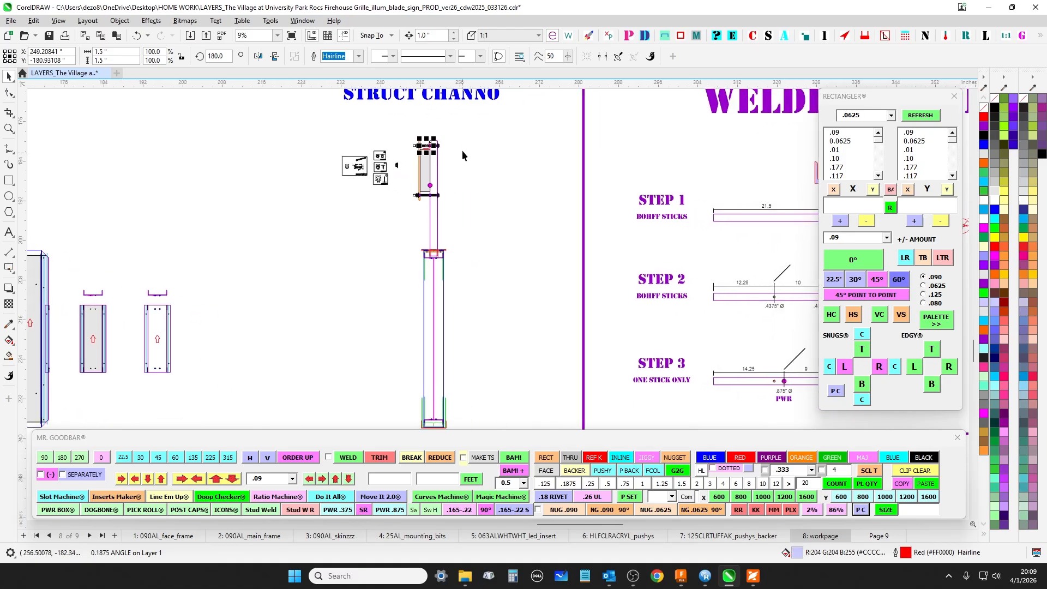
# Step: Inspect the clamping side view, selecting the 0.1875 angle at the top and the magenta PWR hole in the leg
pyautogui.click(473, 304)
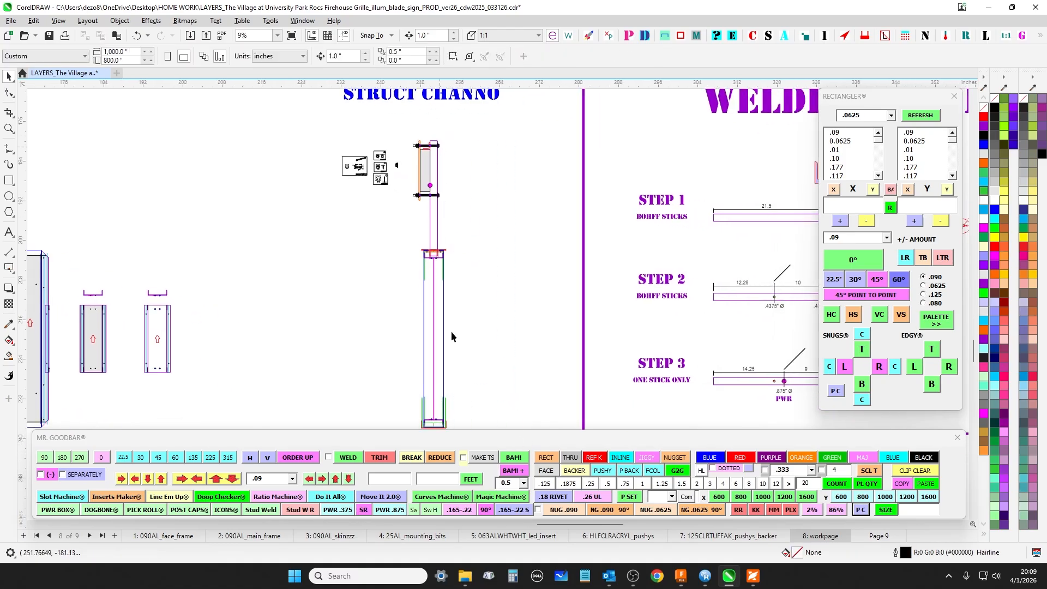
pyautogui.scroll(1, 435, 172)
pyautogui.click(433, 157)
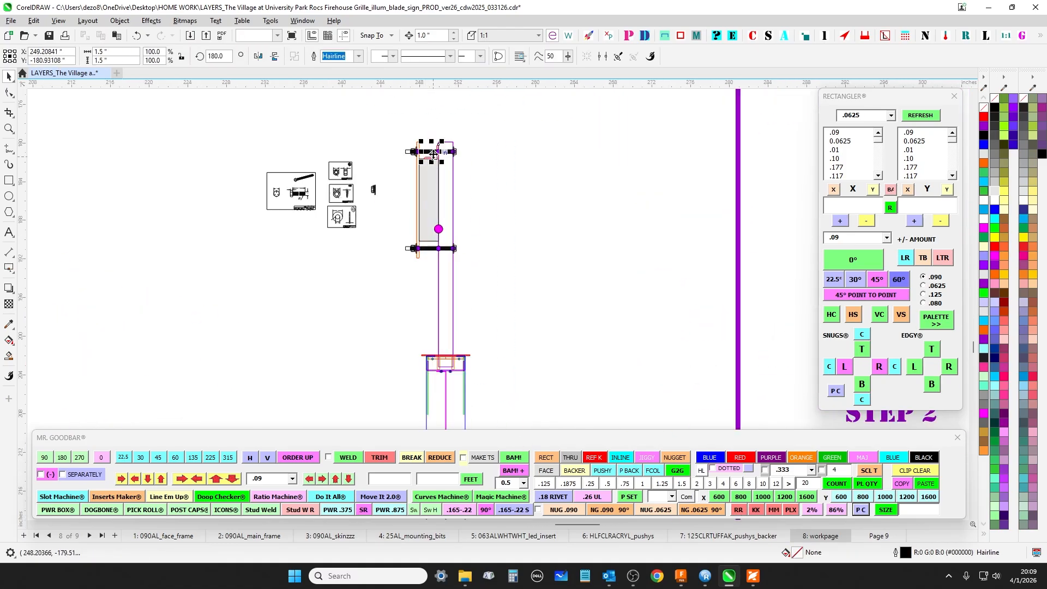
pyautogui.moveTo(507, 269); pyautogui.dragTo(531, 195)
pyautogui.scroll(2, 471, 159)
pyautogui.click(459, 153)
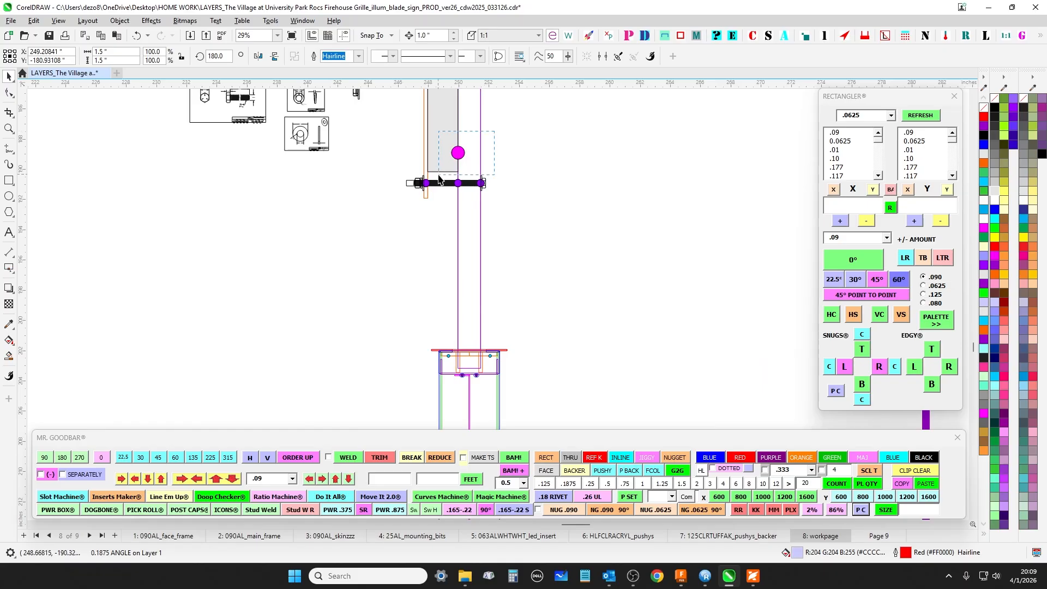
pyautogui.scroll(-4, 486, 173)
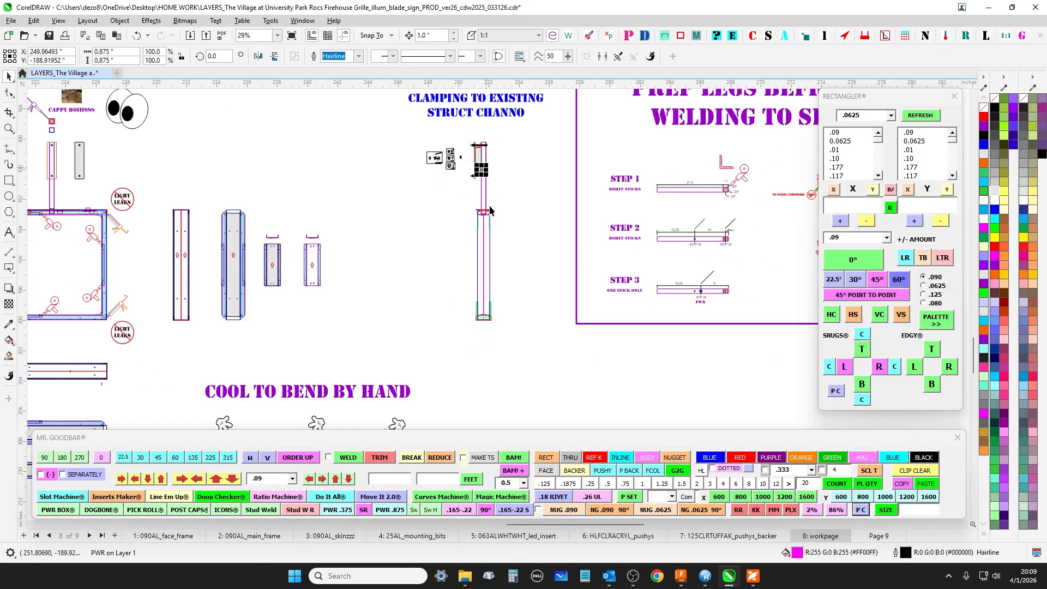
# Step: Open Page 9 and examine the REMOTE PWR TO THE ATTIC elevation with the column, beam and hanging sign
pyautogui.click(868, 535)
pyautogui.scroll(-7, 446, 250)
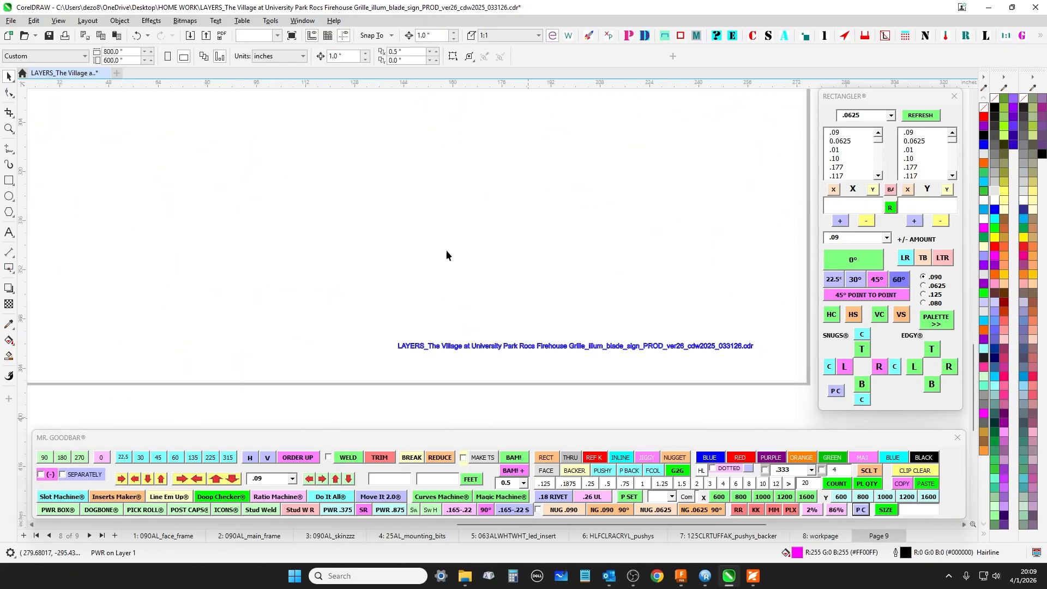
pyautogui.moveTo(369, 255)
pyautogui.mouseDown()
pyautogui.moveTo(453, 262)
pyautogui.moveTo(475, 328)
pyautogui.mouseUp()
pyautogui.scroll(5, 484, 232)
pyautogui.moveTo(365, 210); pyautogui.dragTo(553, 255)
pyautogui.scroll(2, 362, 243)
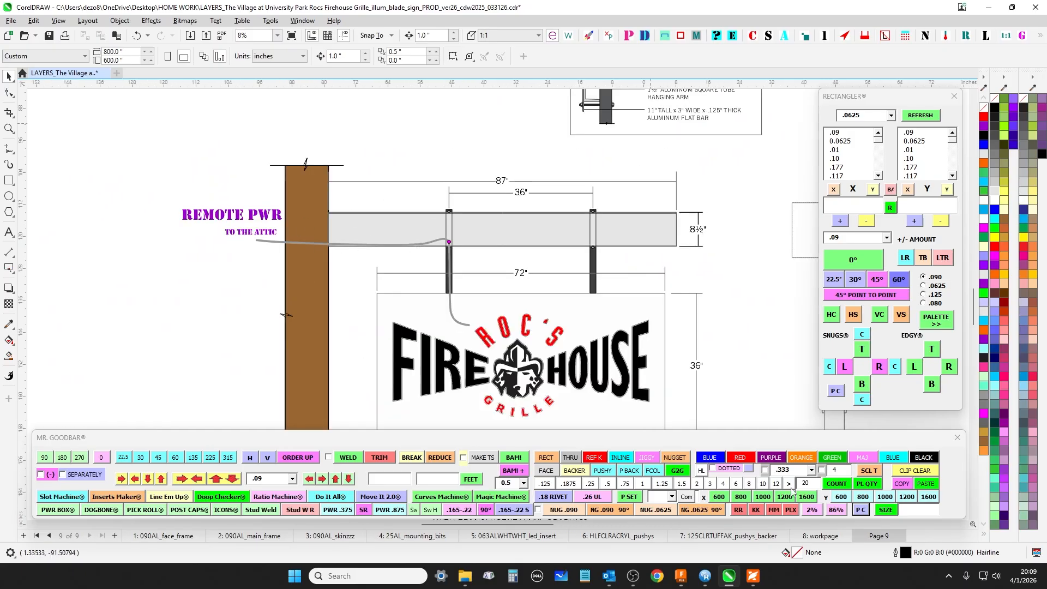
# Step: Switch to the Rocs Firehouse Under Canopy Sign PDF in Foxit, examine the sign's mounting in the site photo, and return to CorelDRAW
pyautogui.click(755, 577)
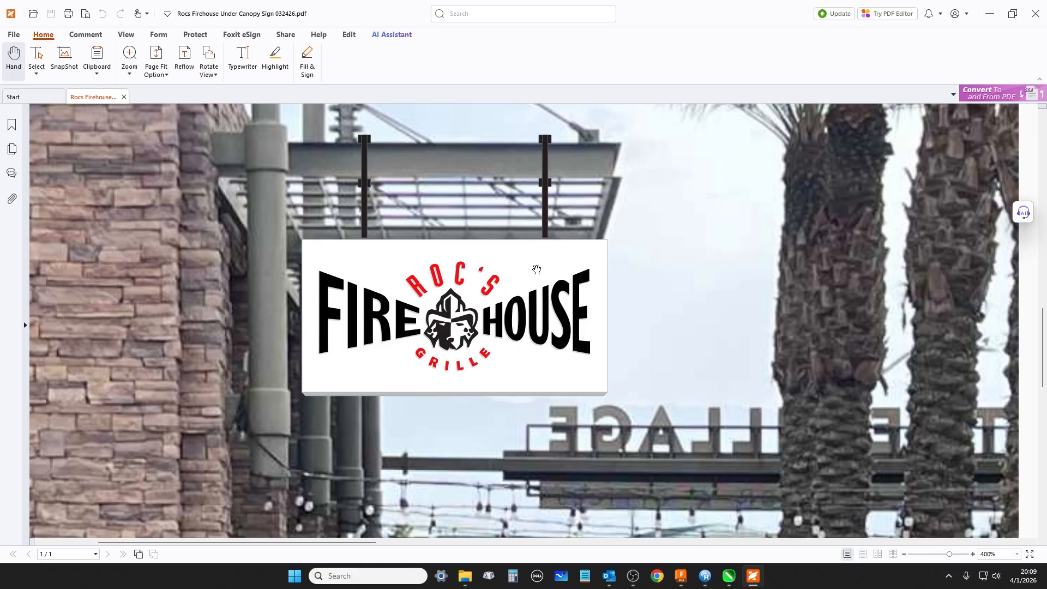
pyautogui.scroll(-1, 507, 248)
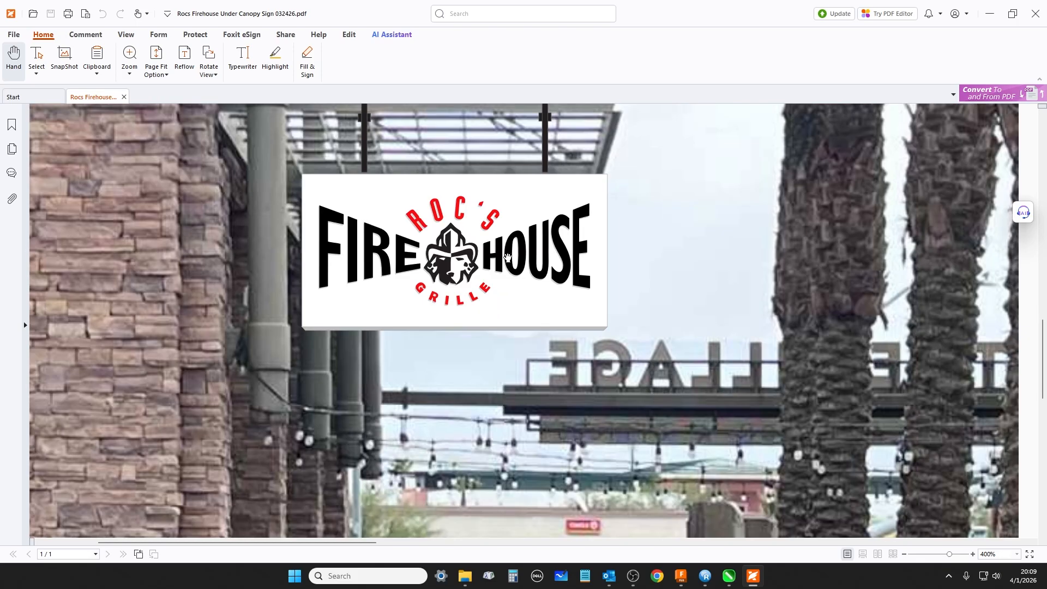
pyautogui.scroll(2, 505, 255)
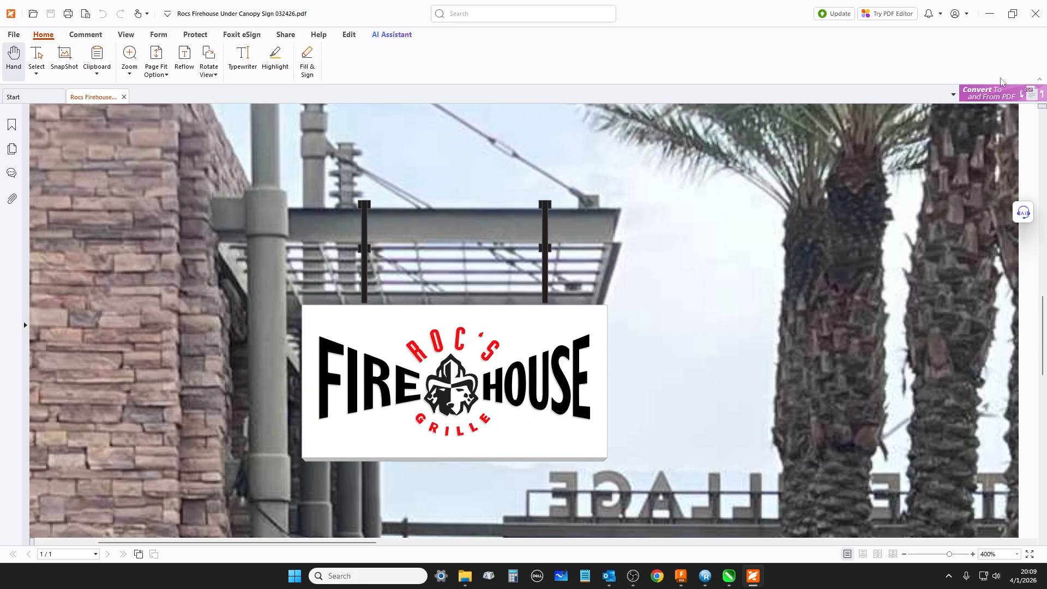
pyautogui.click(990, 14)
pyautogui.scroll(-3, 560, 197)
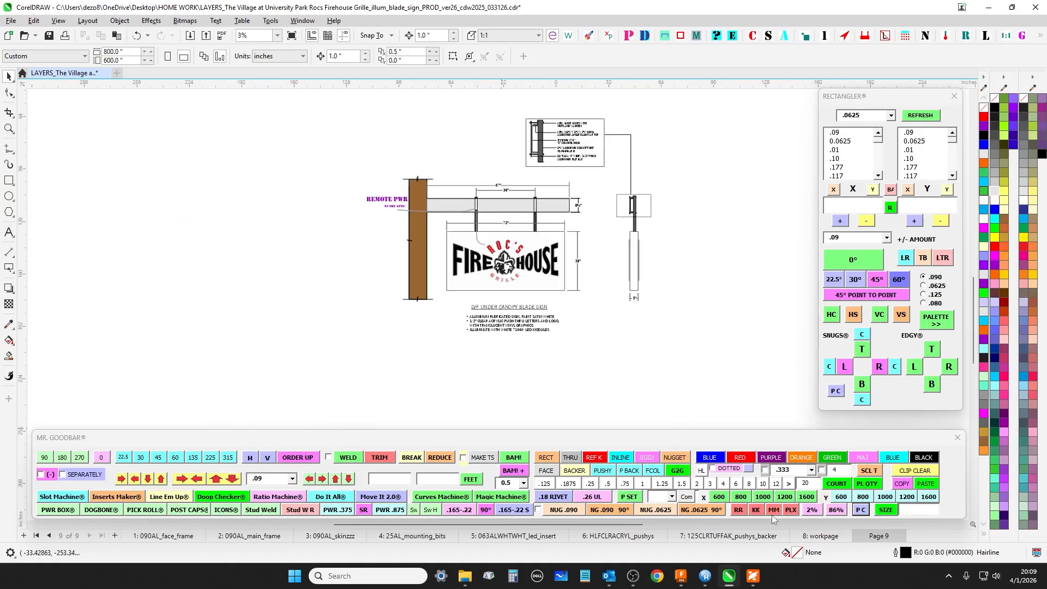
# Step: Return to the workpage and select the square tube cap under the left CAPPY BOIIISSS callout
pyautogui.click(830, 540)
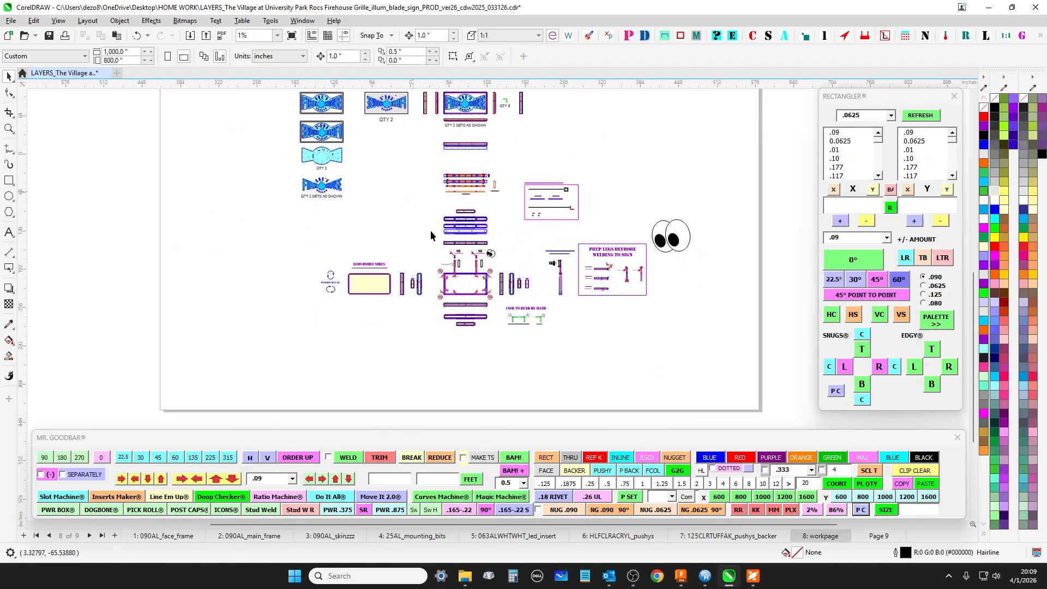
pyautogui.scroll(6, 459, 254)
pyautogui.moveTo(361, 245); pyautogui.dragTo(310, 204)
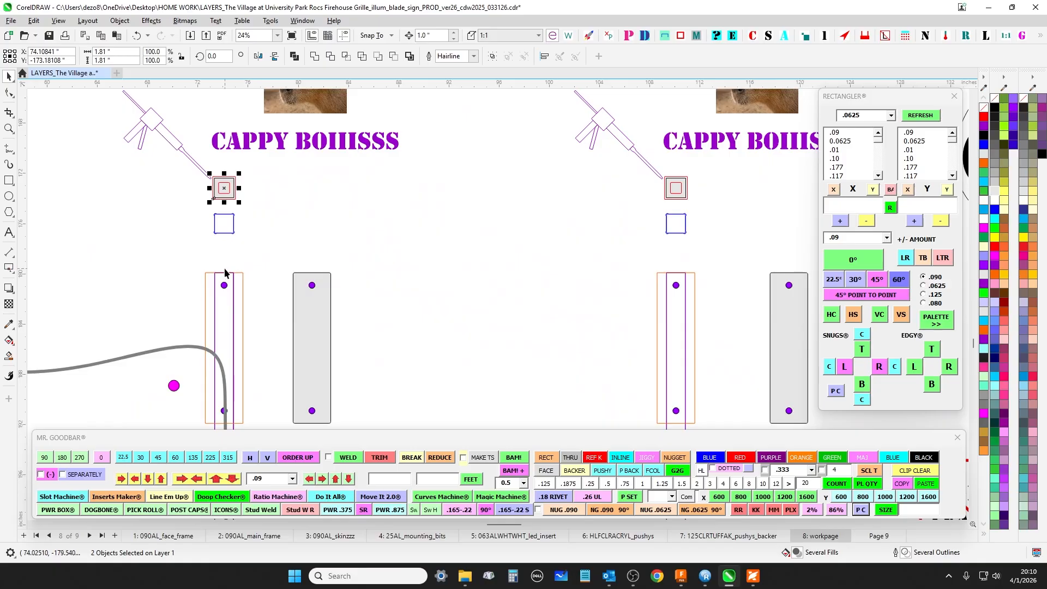
# Step: Move the magenta PWR hole 4" to the right onto the centreline of the left leg, over the gray cable
pyautogui.scroll(-2, 463, 223)
pyautogui.moveTo(524, 338); pyautogui.dragTo(517, 220)
pyautogui.moveTo(524, 278); pyautogui.dragTo(502, 286)
pyautogui.moveTo(401, 253); pyautogui.dragTo(482, 274)
pyautogui.scroll(2, 401, 250)
pyautogui.scroll(-1, 309, 229)
pyautogui.moveTo(334, 208); pyautogui.dragTo(378, 237)
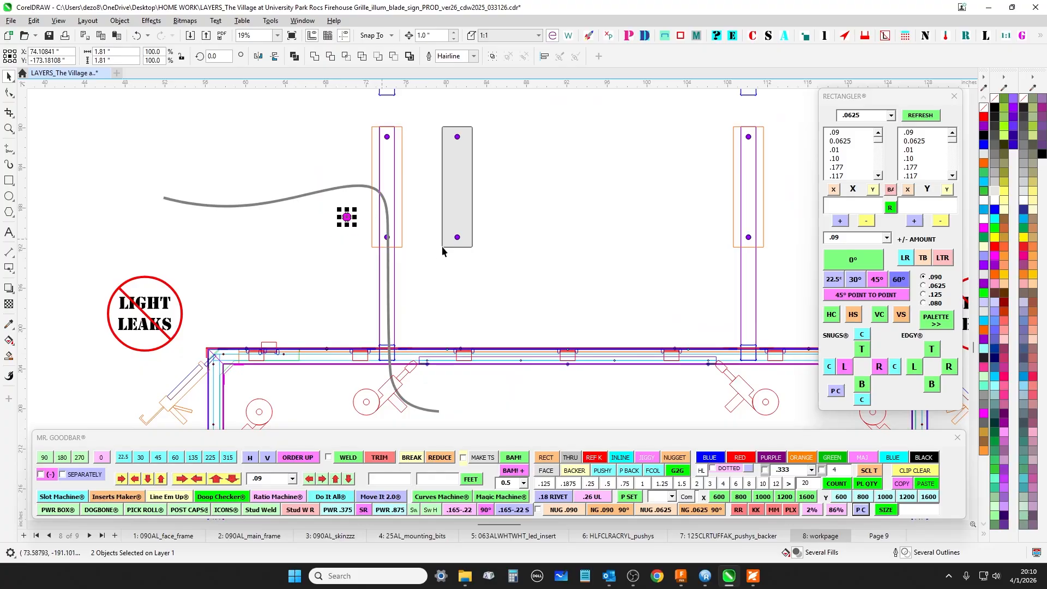
pyautogui.press('Right')
pyautogui.press('Right')
pyautogui.press('Right')
pyautogui.press('Right')
pyautogui.scroll(3, 441, 259)
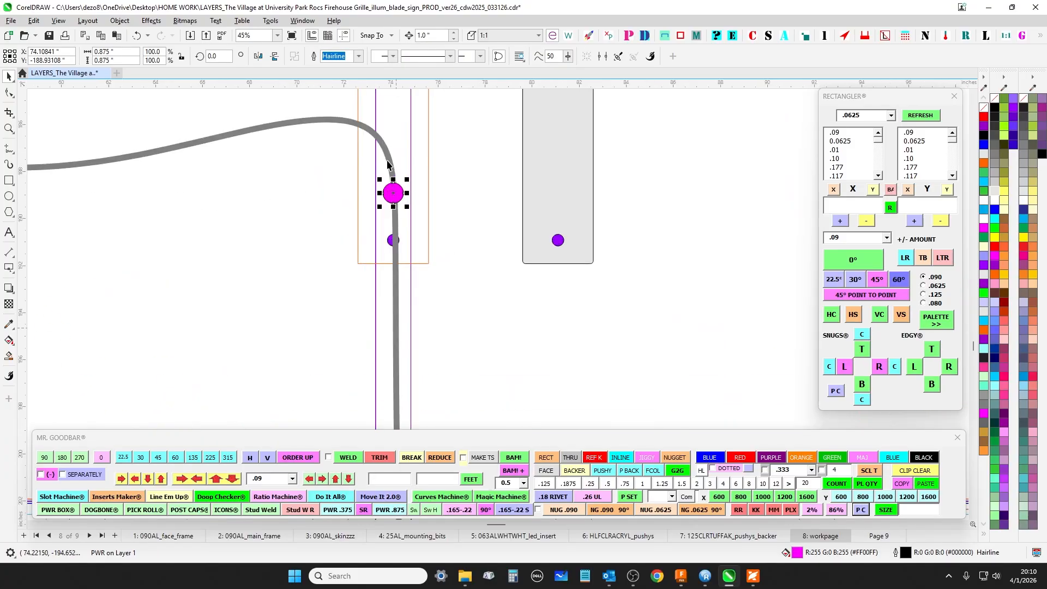
# Step: Trace the gray power cable through the left leg's PWR hole down into the frame, selecting the cable curve
pyautogui.scroll(-8, 444, 270)
pyautogui.scroll(5, 444, 270)
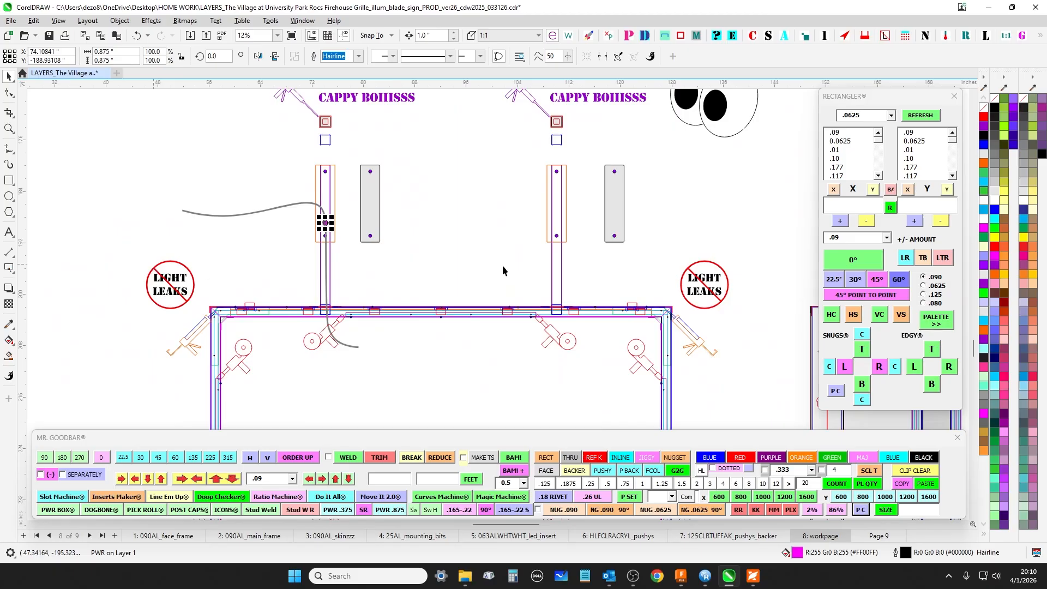
pyautogui.scroll(4, 501, 240)
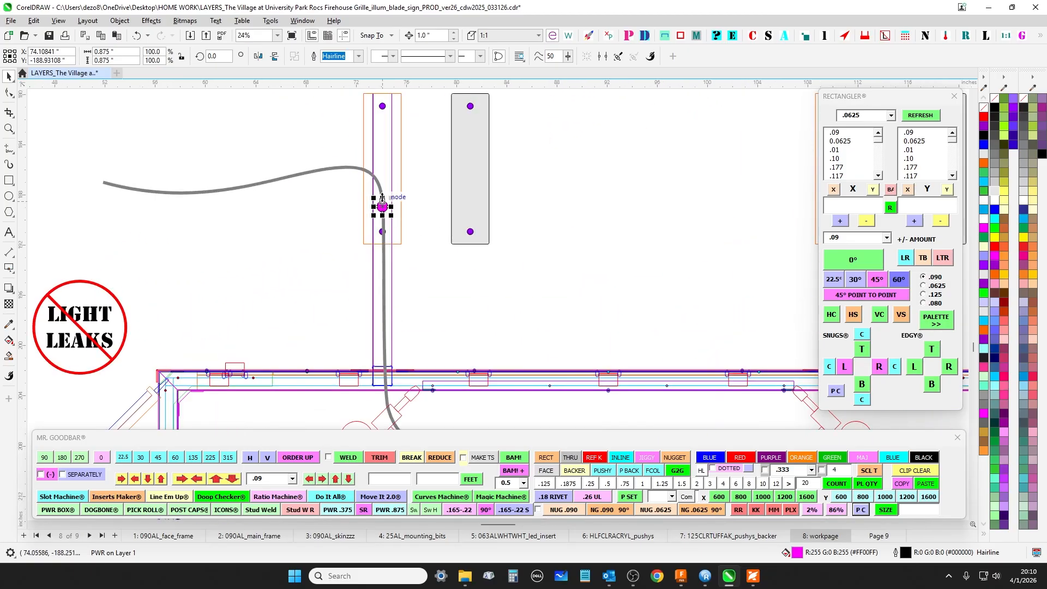
pyautogui.scroll(-4, 383, 200)
pyautogui.moveTo(367, 228); pyautogui.dragTo(489, 220)
pyautogui.scroll(-1, 370, 201)
pyautogui.click(456, 189)
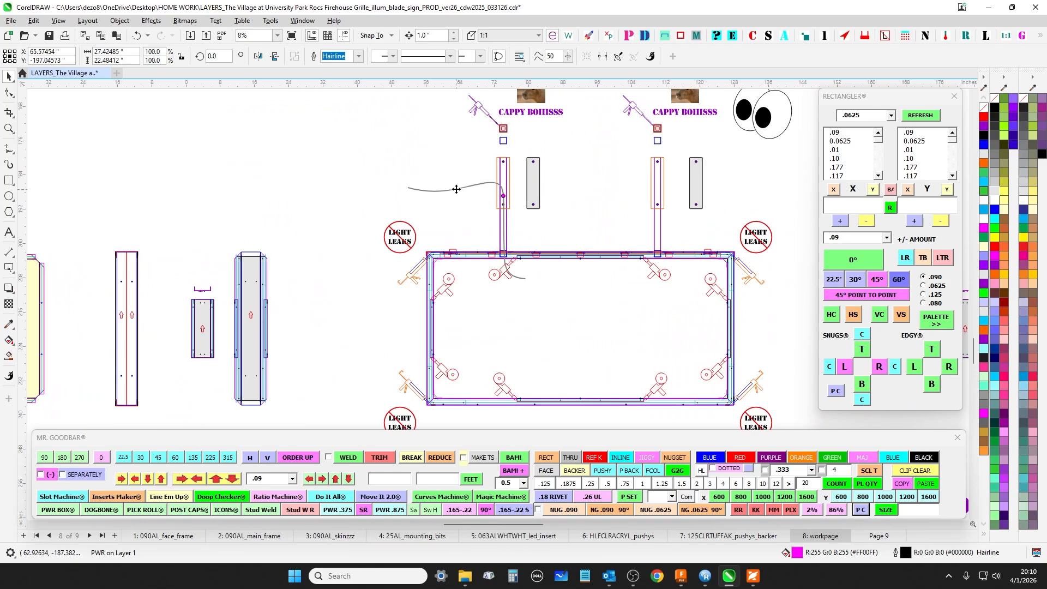
pyautogui.scroll(4, 508, 198)
pyautogui.click(538, 223)
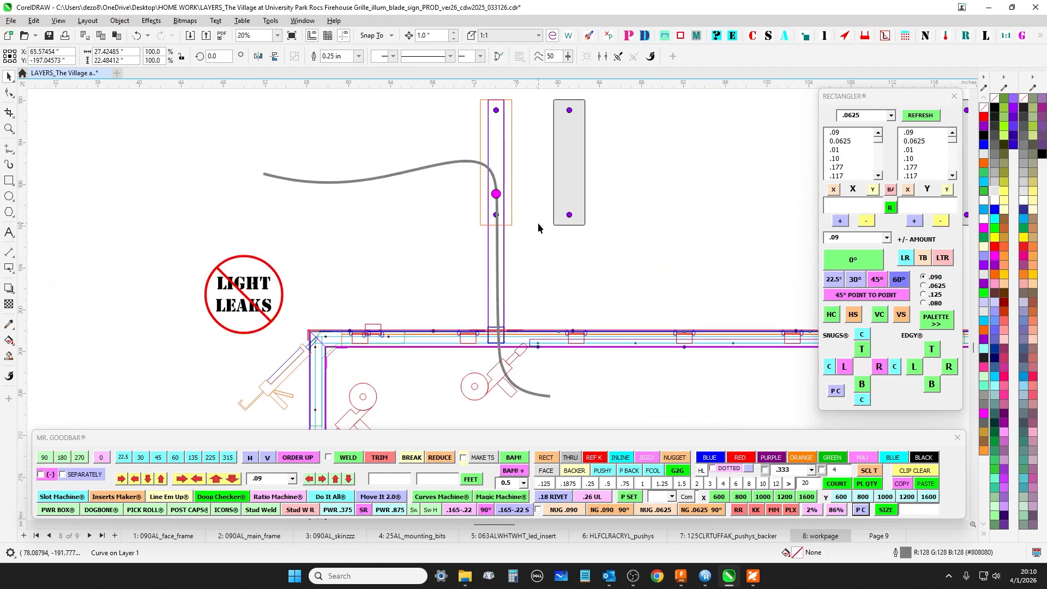
# Step: Select the left leg's PWR hole and compare its location with the REMOTE PWR elevation and side view above the layout
pyautogui.scroll(-3, 493, 214)
pyautogui.scroll(4, 493, 212)
pyautogui.click(493, 206)
pyautogui.scroll(-6, 494, 208)
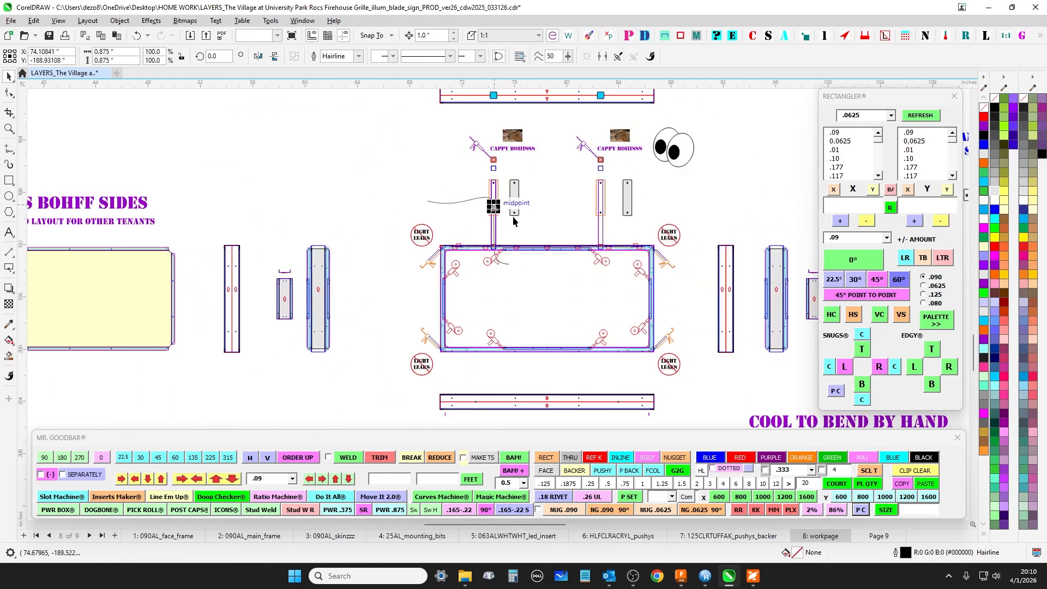
pyautogui.scroll(7, 483, 144)
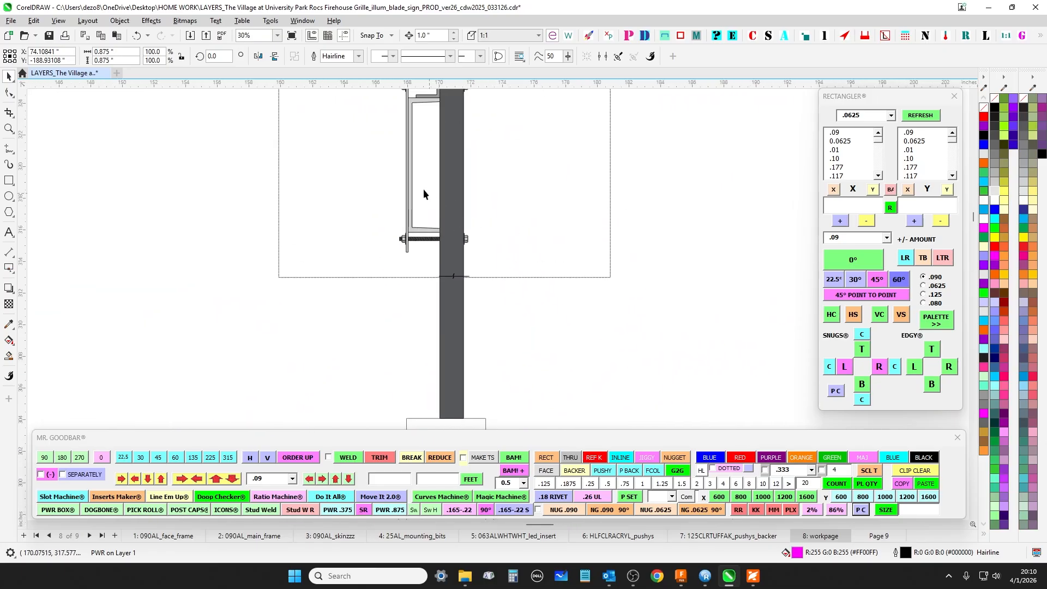
pyautogui.scroll(-2, 424, 188)
pyautogui.scroll(1, 222, 134)
pyautogui.scroll(-2, 345, 223)
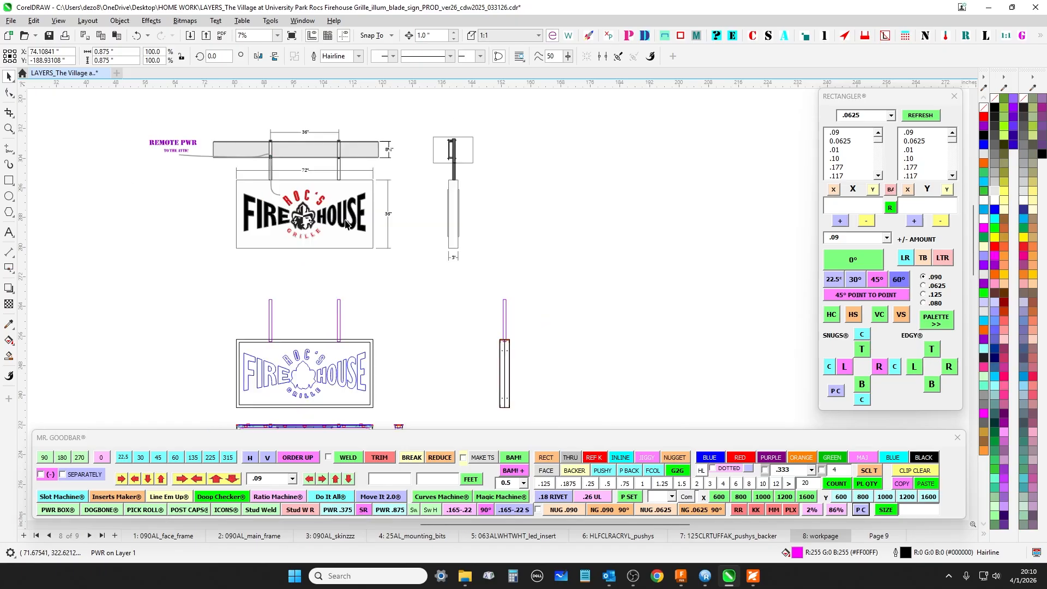
pyautogui.moveTo(389, 323); pyautogui.dragTo(499, 41)
pyautogui.moveTo(415, 414); pyautogui.dragTo(456, 147)
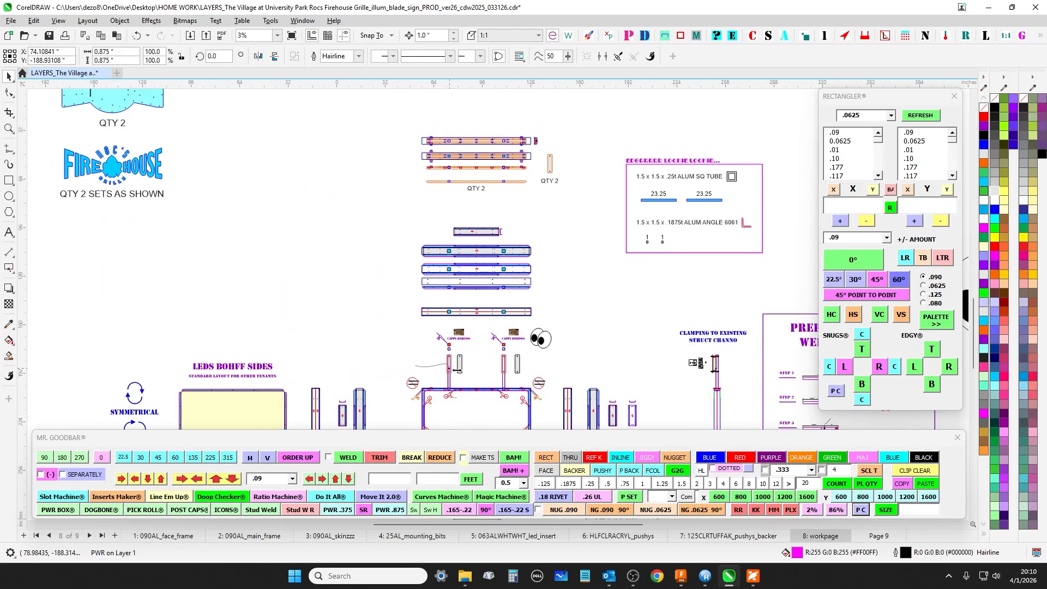
# Step: Select the gray power cable at the left leg and review its run relative to the frame, side channels and LED panel
pyautogui.scroll(3, 457, 370)
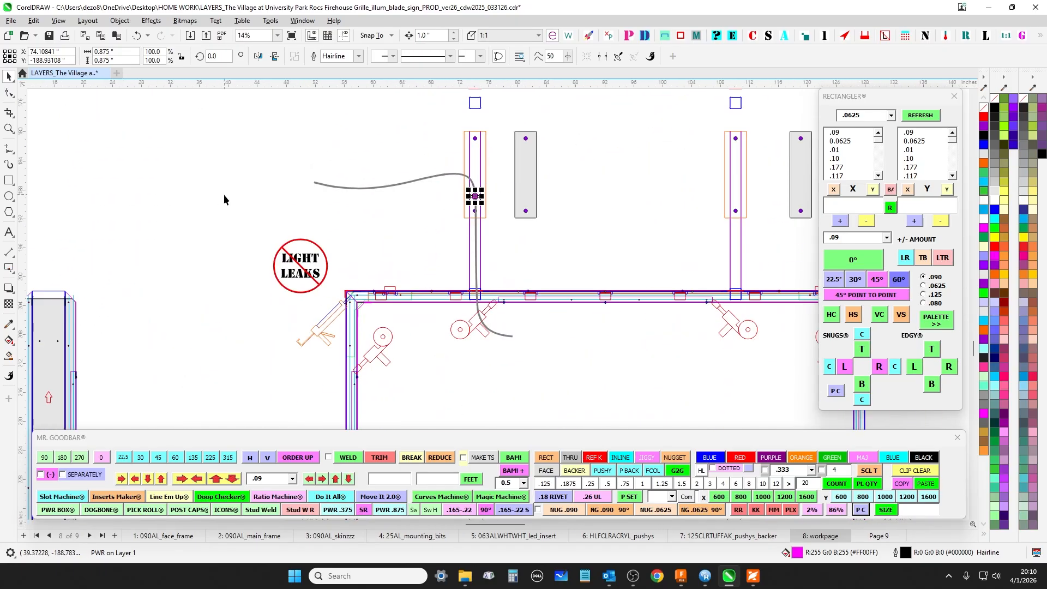
pyautogui.scroll(-1, 224, 195)
pyautogui.click(306, 190)
pyautogui.moveTo(468, 217); pyautogui.dragTo(483, 222)
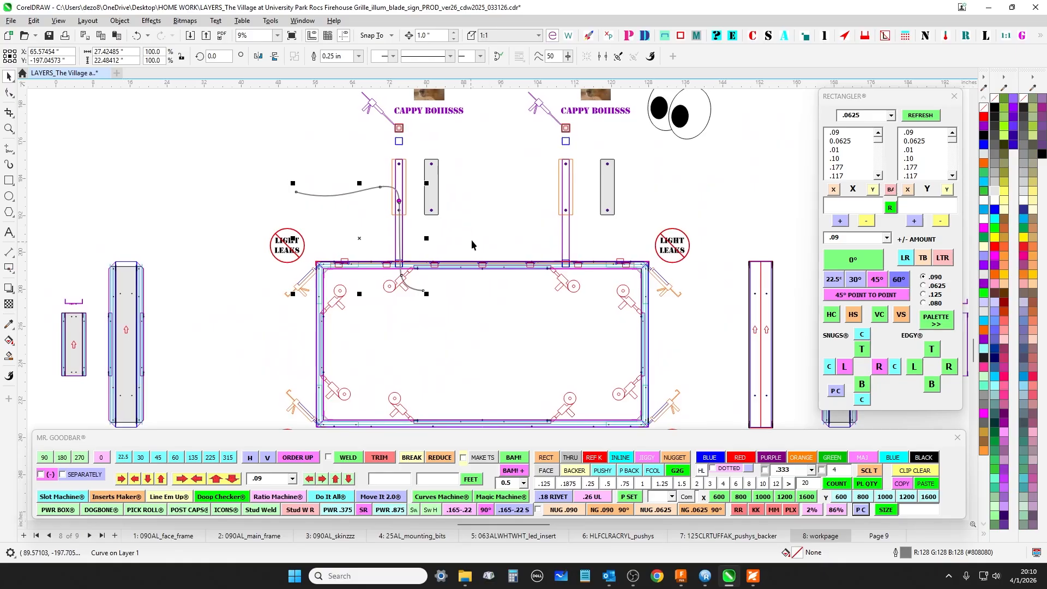
pyautogui.moveTo(424, 292); pyautogui.dragTo(772, 262)
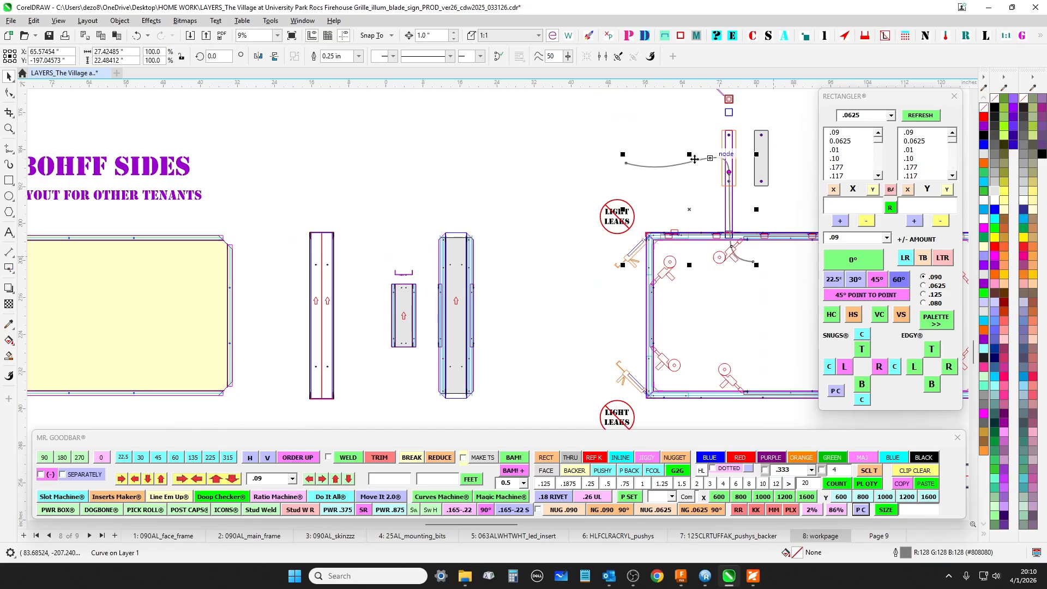
pyautogui.moveTo(563, 181); pyautogui.dragTo(370, 265)
pyautogui.scroll(1, 501, 229)
pyautogui.scroll(-5, 500, 228)
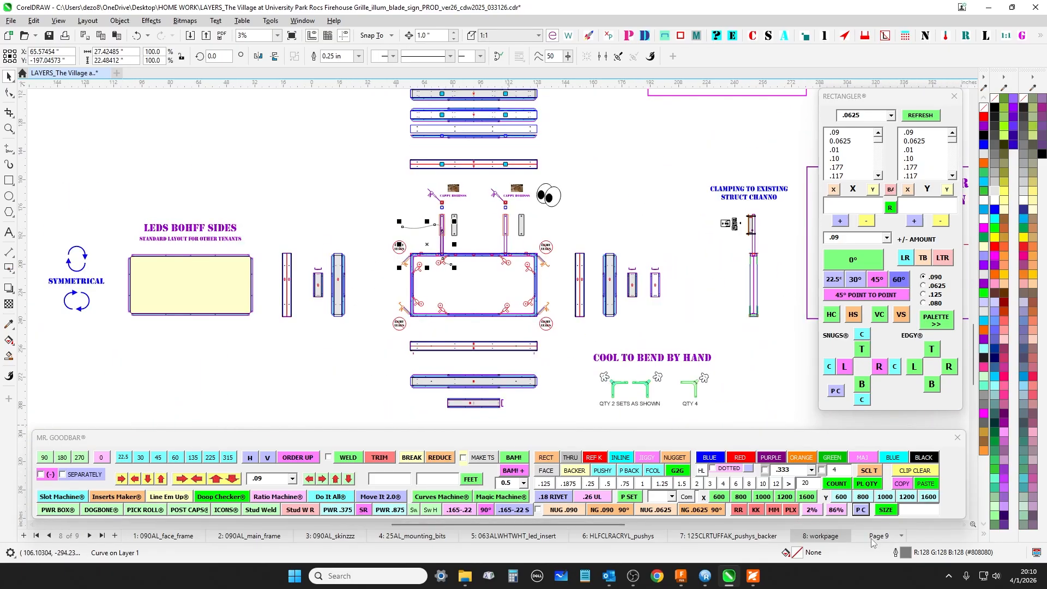
# Step: Switch back to the Under Canopy Sign PDF and examine the site photo, end view and overall D/F UNDER CANOPY BLADE SIGN drawing
pyautogui.click(754, 576)
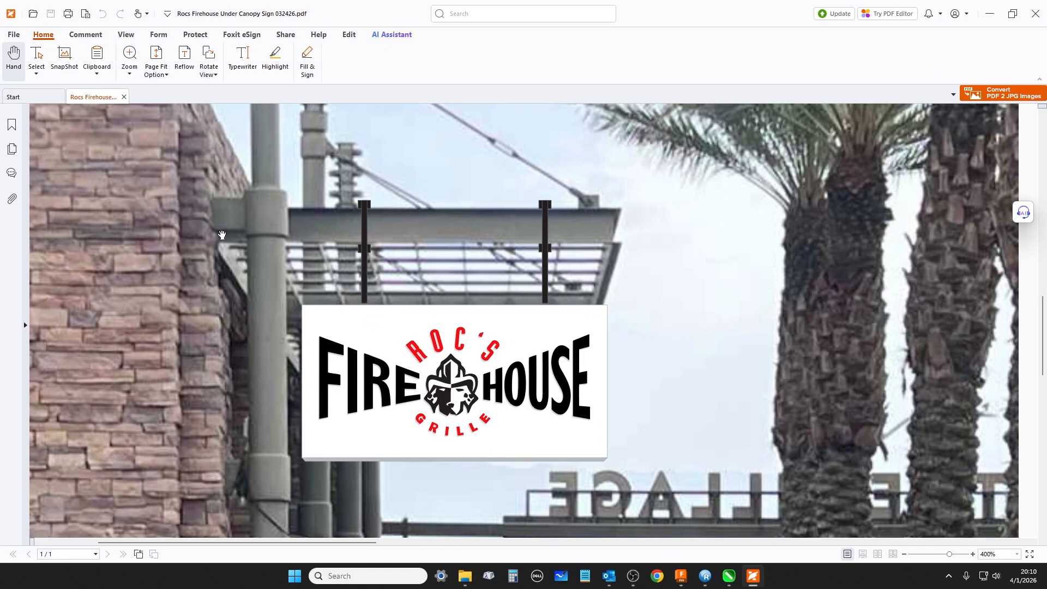
pyautogui.scroll(-1, 147, 241)
pyautogui.middleClick(160, 248)
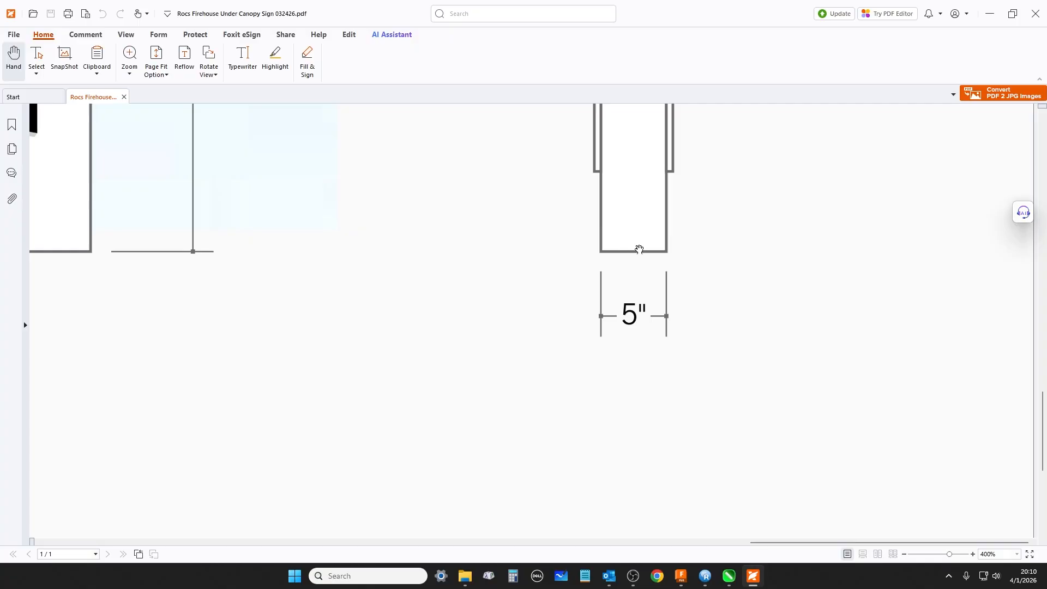
pyautogui.scroll(-5, 622, 269)
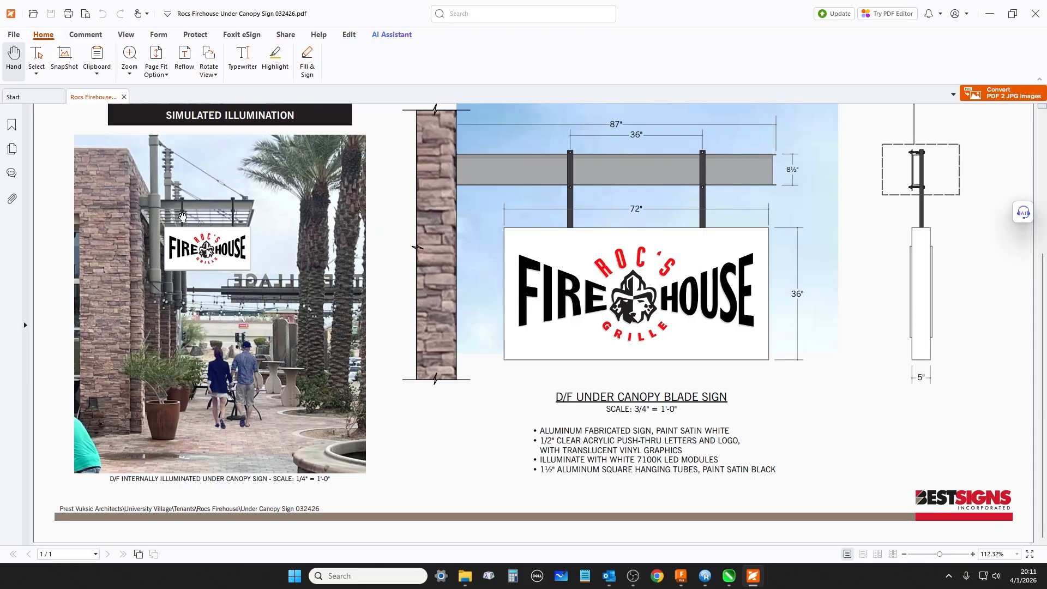
pyautogui.click(982, 21)
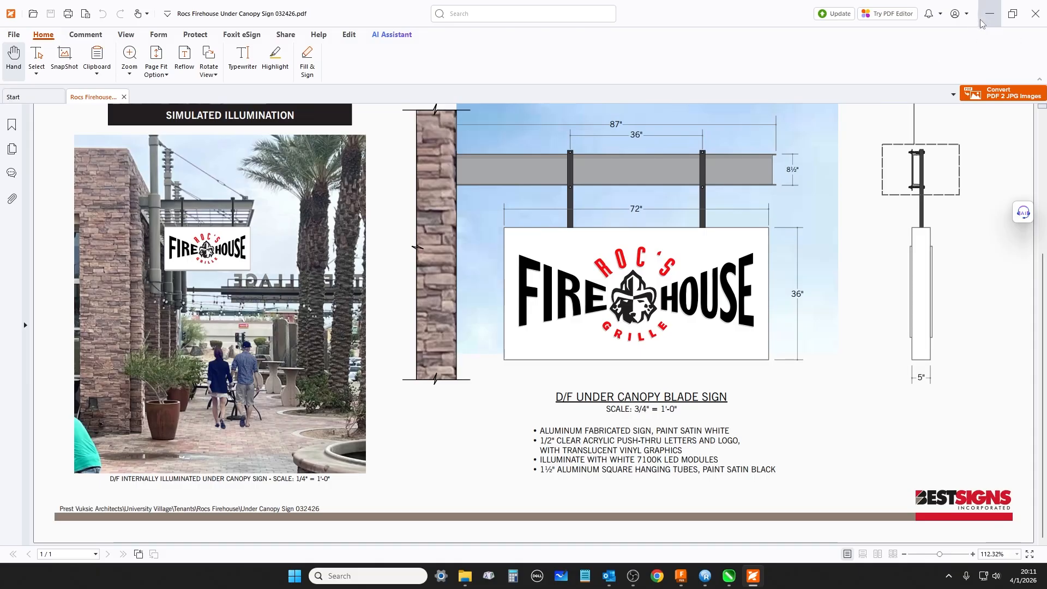
# Step: Back in CorelDRAW, select the gray two-hole flat bar beside the left leg, followed by the one beside the right leg
pyautogui.click(536, 318)
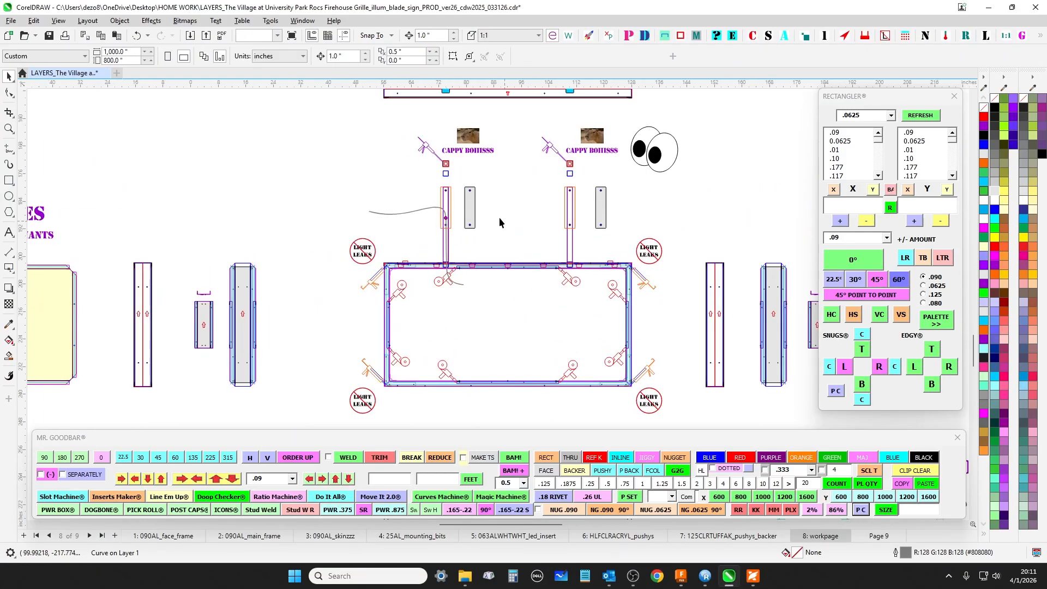
pyautogui.moveTo(521, 225); pyautogui.dragTo(457, 224)
pyautogui.moveTo(397, 178); pyautogui.dragTo(419, 234)
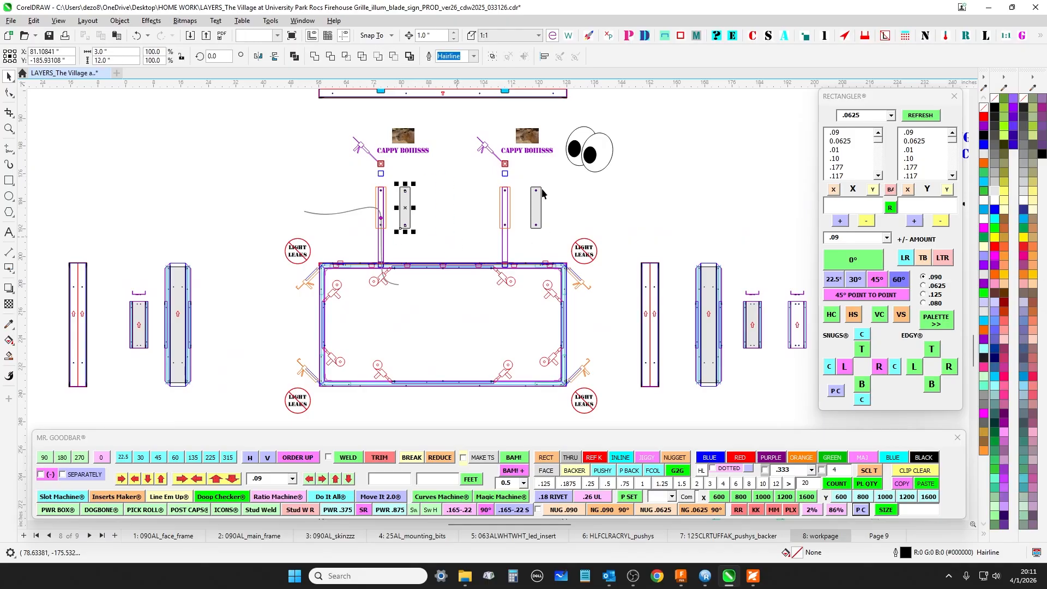
pyautogui.moveTo(528, 182); pyautogui.dragTo(553, 235)
# Step: Select the two-hole flat bar marked QTY 2 next to the orange mounting parts higher on the workpage
pyautogui.moveTo(440, 203); pyautogui.dragTo(467, 369)
pyautogui.moveTo(364, 200); pyautogui.dragTo(408, 409)
pyautogui.moveTo(405, 140); pyautogui.dragTo(372, 295)
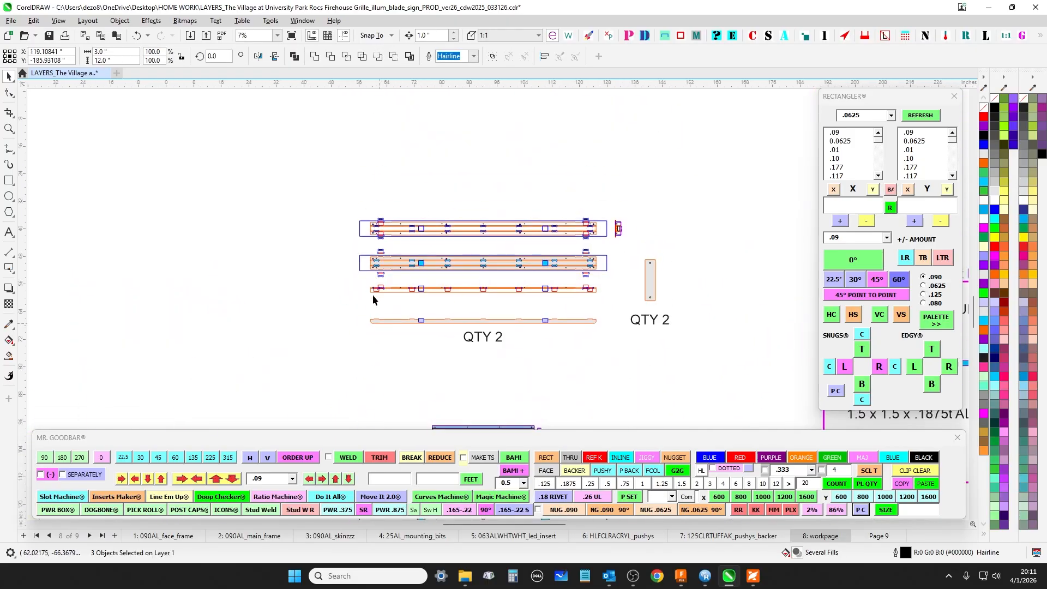
pyautogui.moveTo(626, 249); pyautogui.dragTo(677, 315)
pyautogui.moveTo(685, 357); pyautogui.dragTo(547, 222)
pyautogui.scroll(-5, 545, 223)
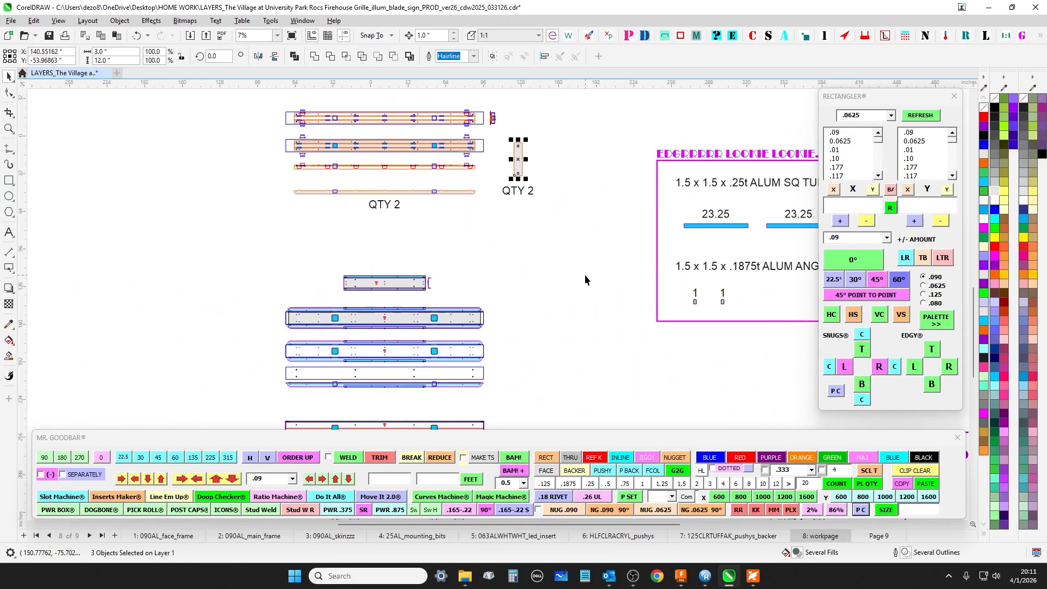
# Step: Review the frame and legs alongside the clamping side view and the COOL TO BEND BY HAND brackets
pyautogui.moveTo(682, 407); pyautogui.dragTo(561, 260)
pyautogui.scroll(7, 525, 187)
pyautogui.scroll(-2, 447, 224)
pyautogui.moveTo(364, 274); pyautogui.dragTo(532, 204)
pyautogui.moveTo(592, 316); pyautogui.dragTo(622, 279)
pyautogui.scroll(-2, 620, 304)
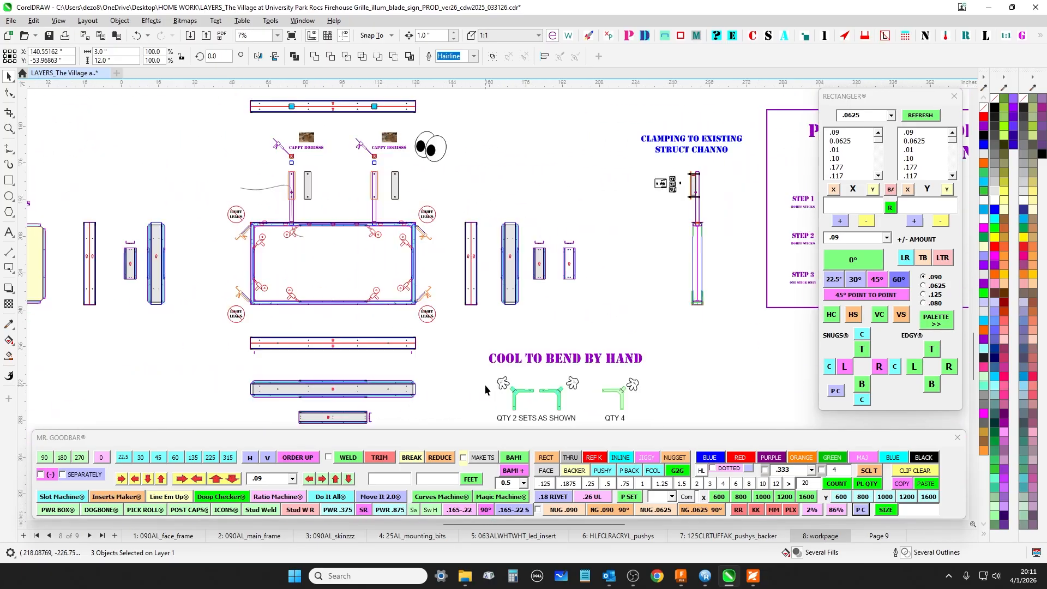
# Step: Review the COOL TO BEND BY HAND brackets and the Fire House sign parts marked QTY 2 SETS AS SHOWN and QTY 8
pyautogui.moveTo(485, 385); pyautogui.dragTo(482, 303)
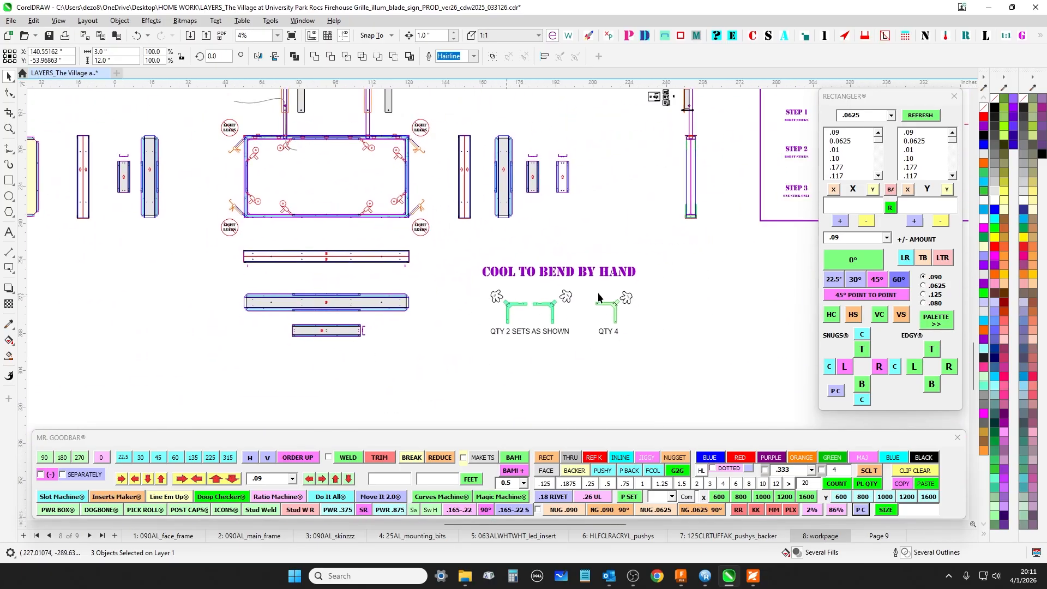
pyautogui.moveTo(248, 256); pyautogui.dragTo(469, 404)
pyautogui.moveTo(254, 160); pyautogui.dragTo(255, 445)
pyautogui.moveTo(703, 100); pyautogui.dragTo(405, 354)
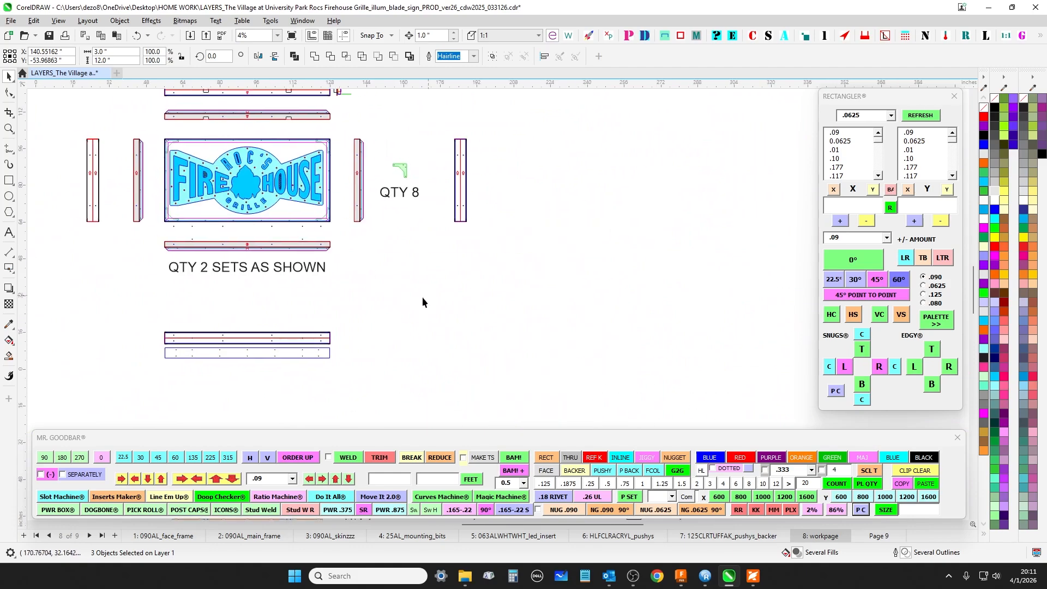
pyautogui.moveTo(101, 200); pyautogui.dragTo(234, 321)
pyautogui.scroll(-2, 272, 333)
pyautogui.moveTo(502, 366); pyautogui.dragTo(301, 104)
pyautogui.moveTo(518, 363); pyautogui.dragTo(332, 110)
pyautogui.scroll(2, 230, 142)
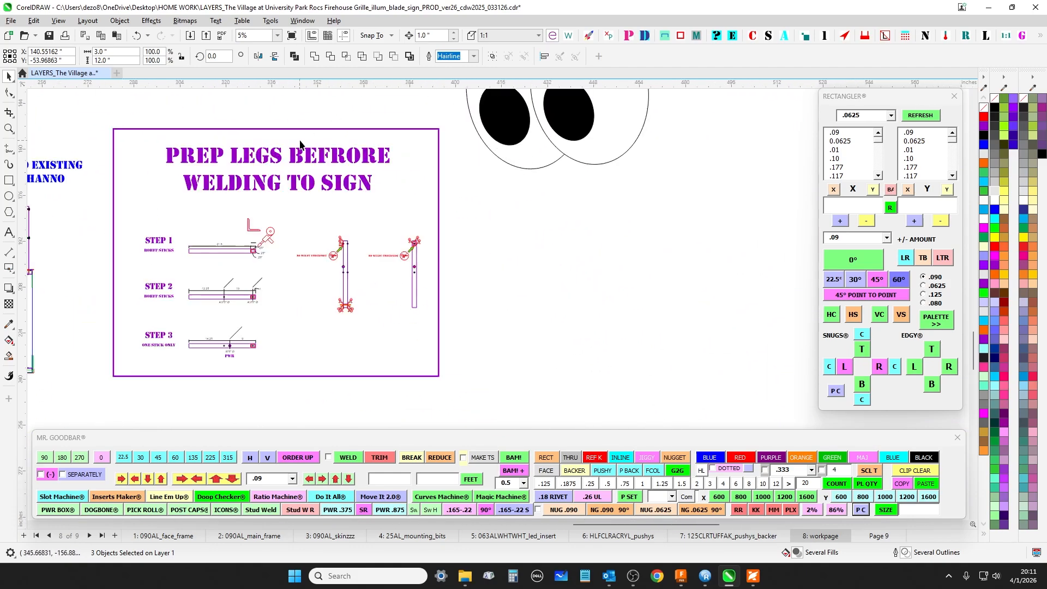
# Step: Select the whole PREP LEGS BEFRORE WELDING TO SIGN block, then deselect it and examine the STEP 1 stick detail and NO WELDY UNDERSIDE note
pyautogui.moveTo(231, 122); pyautogui.dragTo(639, 446)
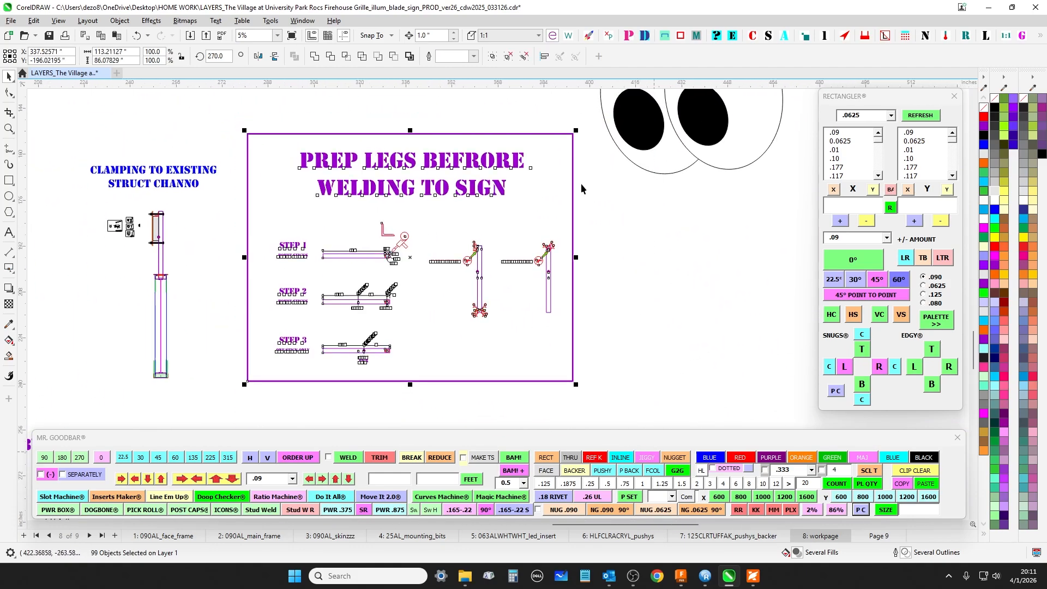
pyautogui.scroll(-5, 671, 306)
pyautogui.moveTo(564, 188); pyautogui.dragTo(551, 359)
pyautogui.click(600, 230)
pyautogui.moveTo(603, 232); pyautogui.dragTo(590, 122)
pyautogui.scroll(4, 565, 317)
pyautogui.scroll(1, 598, 390)
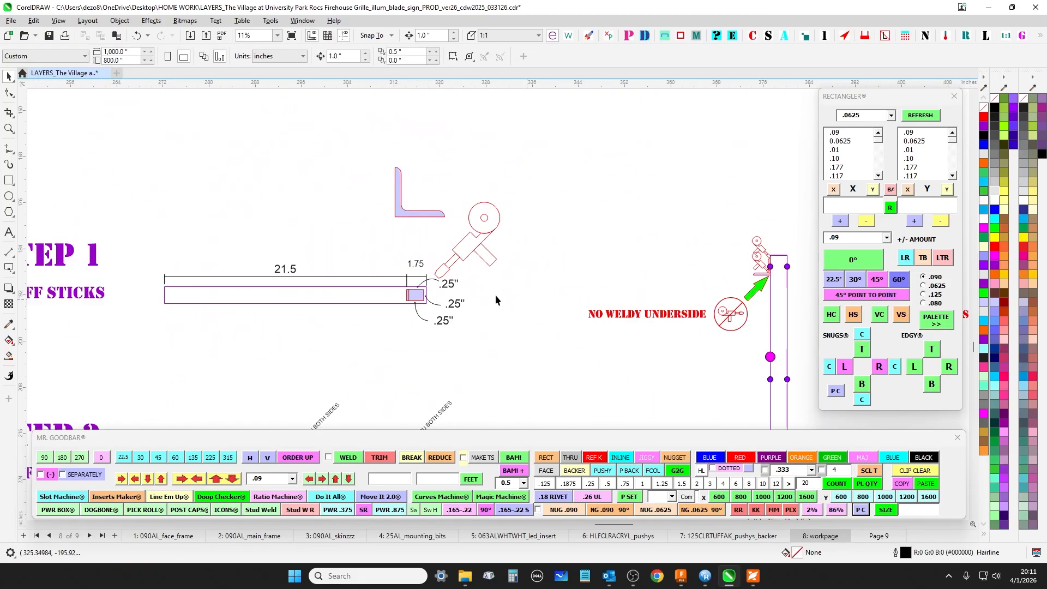
pyautogui.scroll(-4, 496, 295)
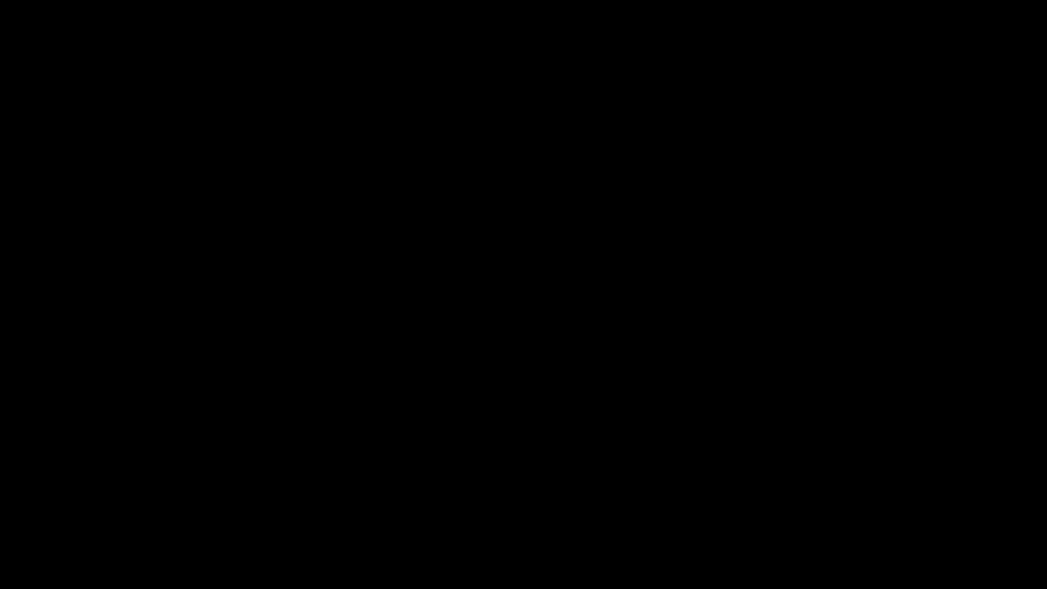